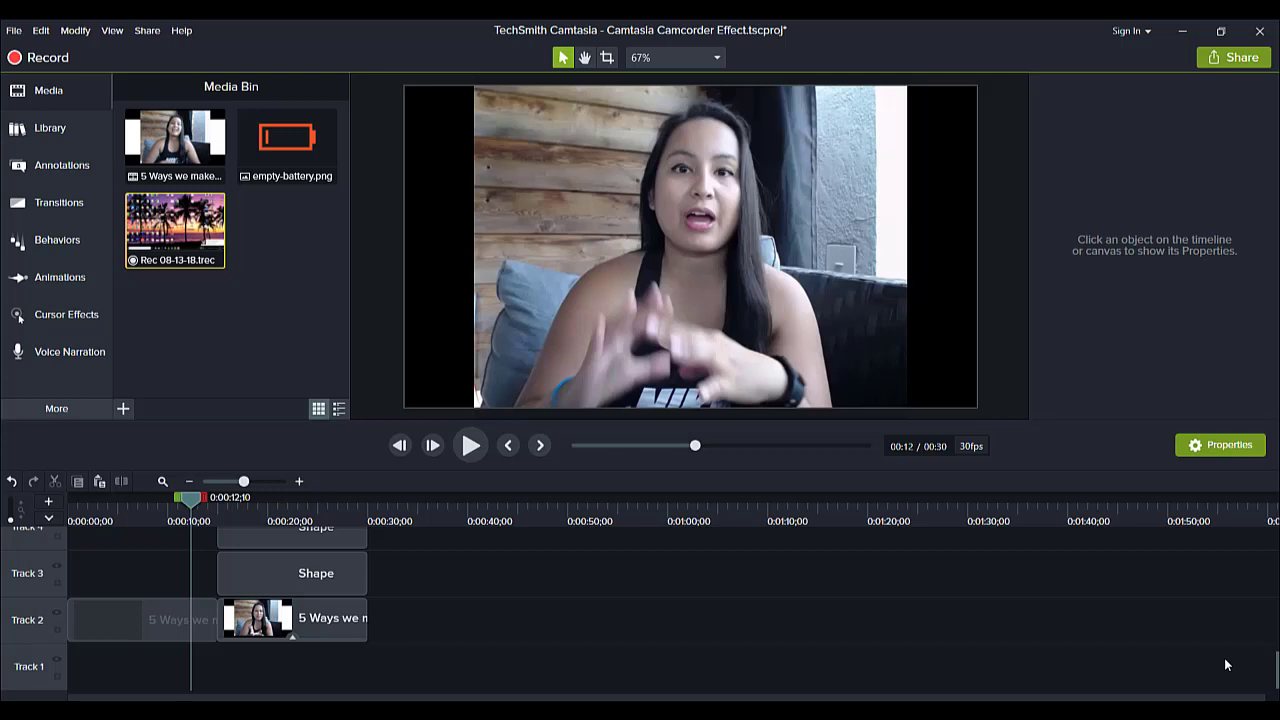
Step: Rewind the preview playhead to about 0:06
left_click_drag(190, 498, 143, 527)
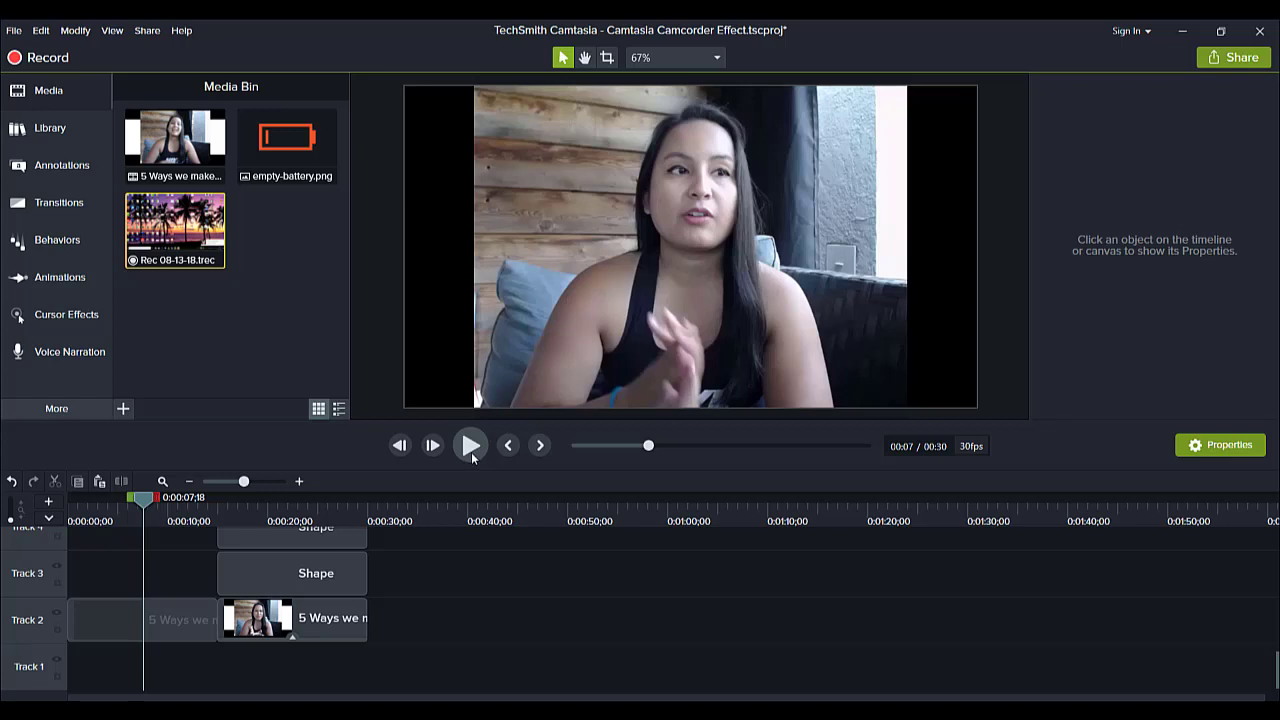
Step: Play the camcorder version, pause it, and jump back to the frame at about 0:23
left_click(470, 446)
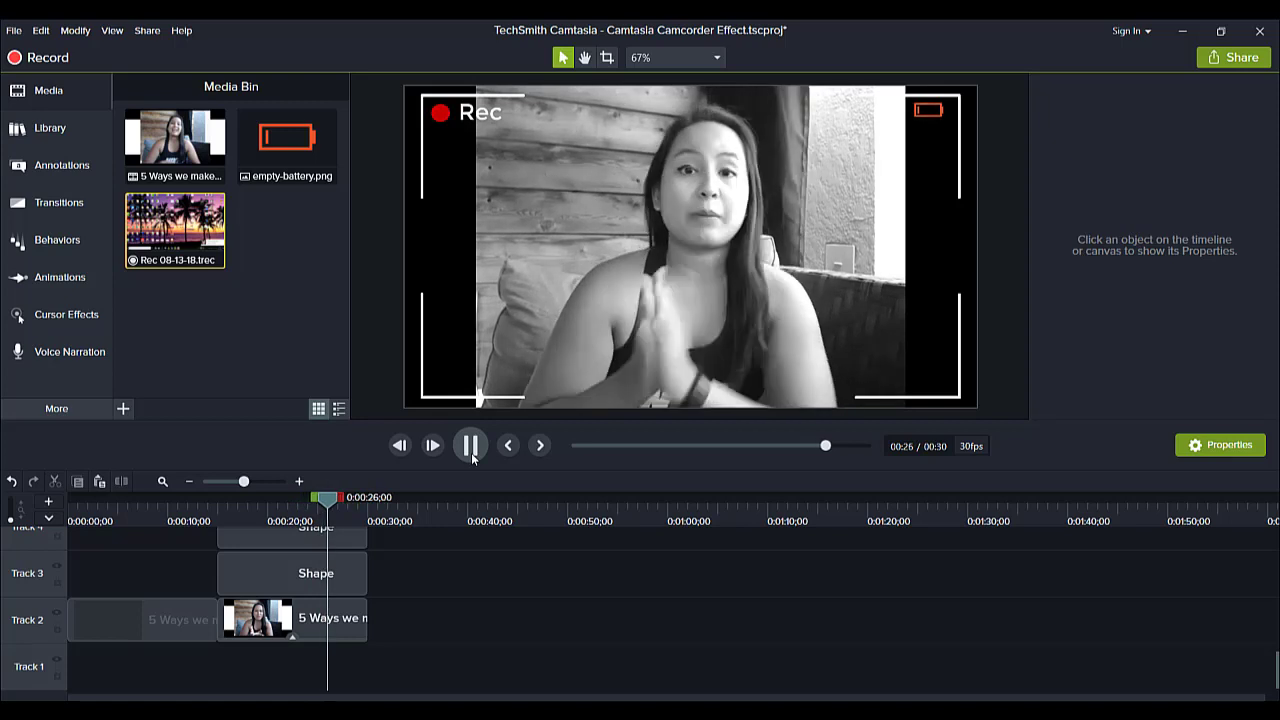
left_click(471, 451)
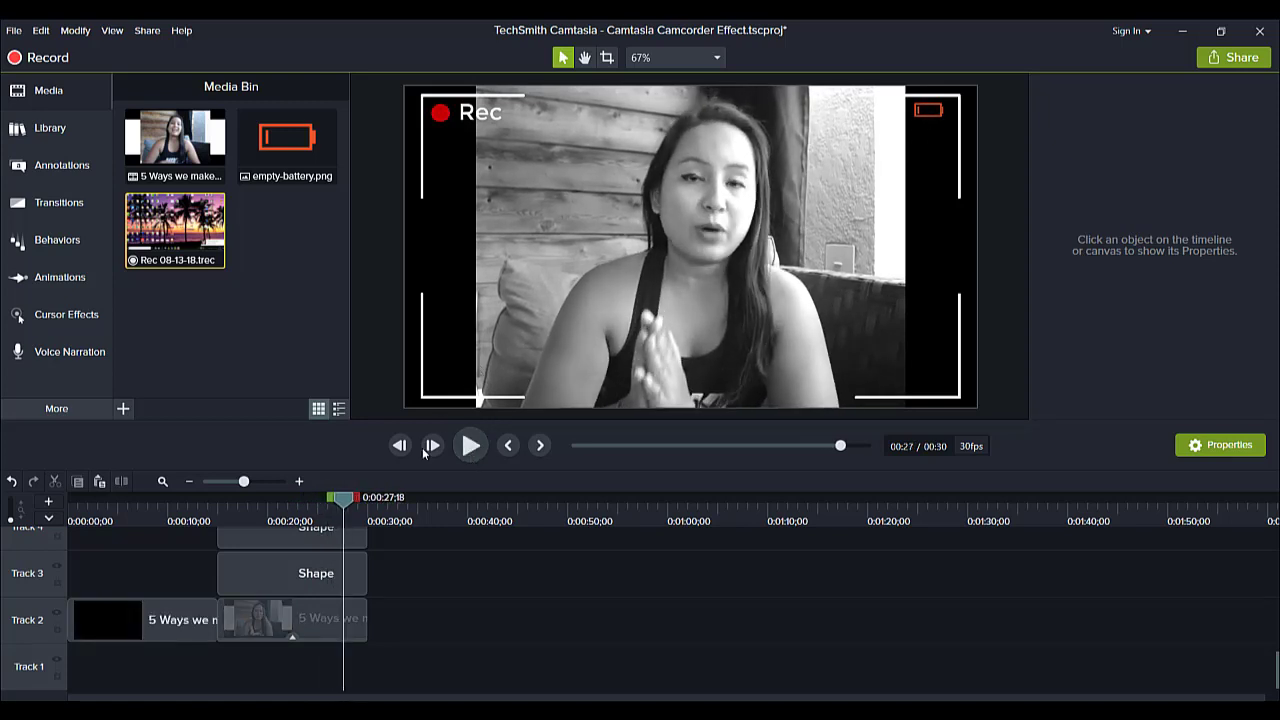
left_click(300, 521)
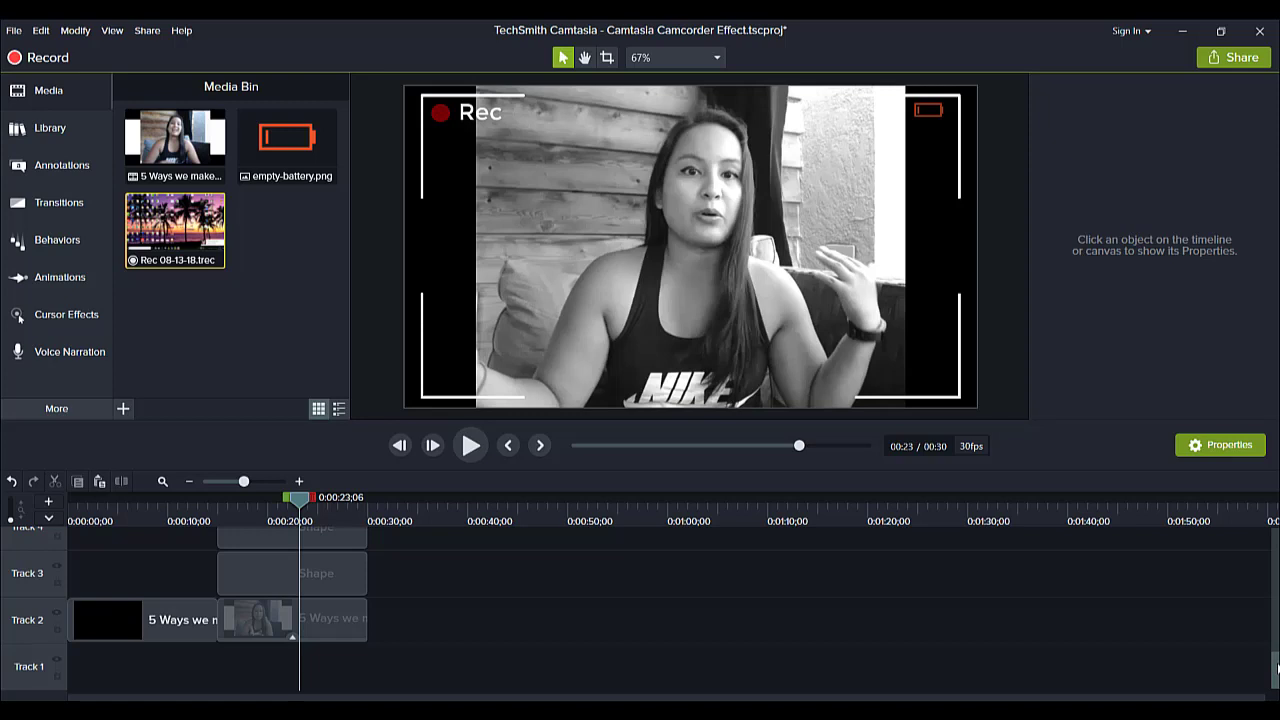
left_click_drag(1277, 668, 1272, 566)
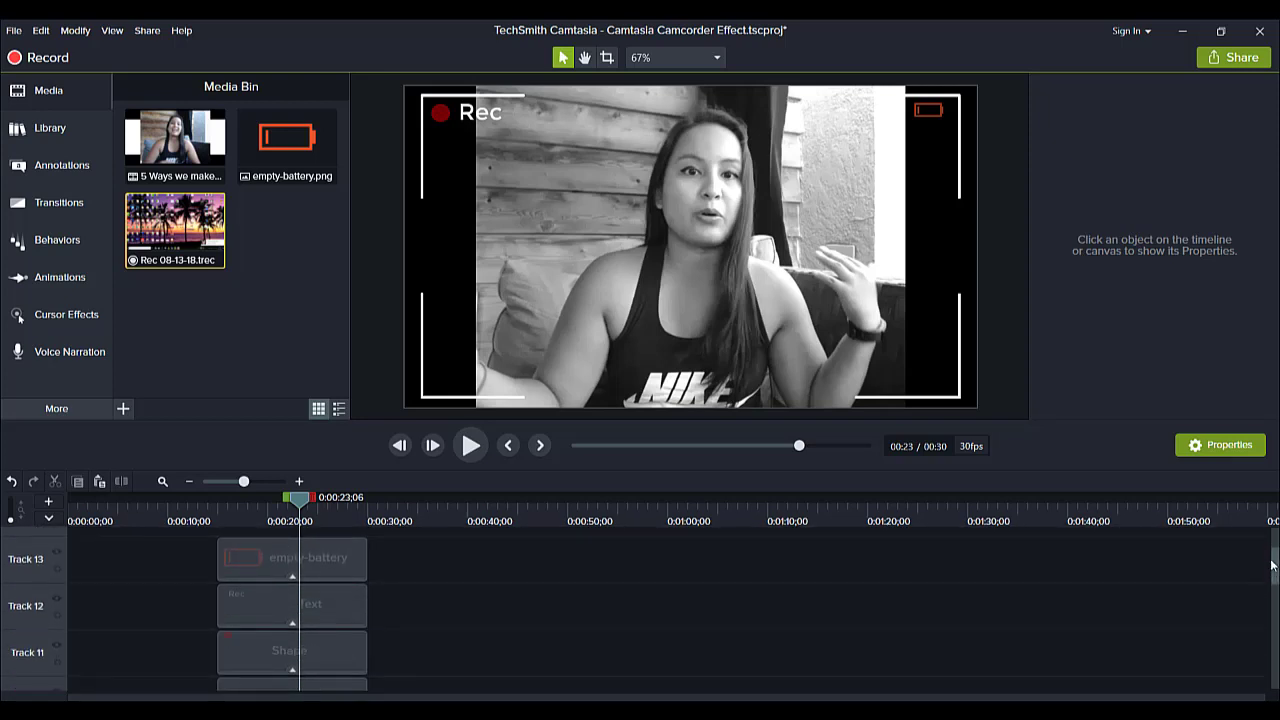
left_click_drag(1272, 566, 1274, 668)
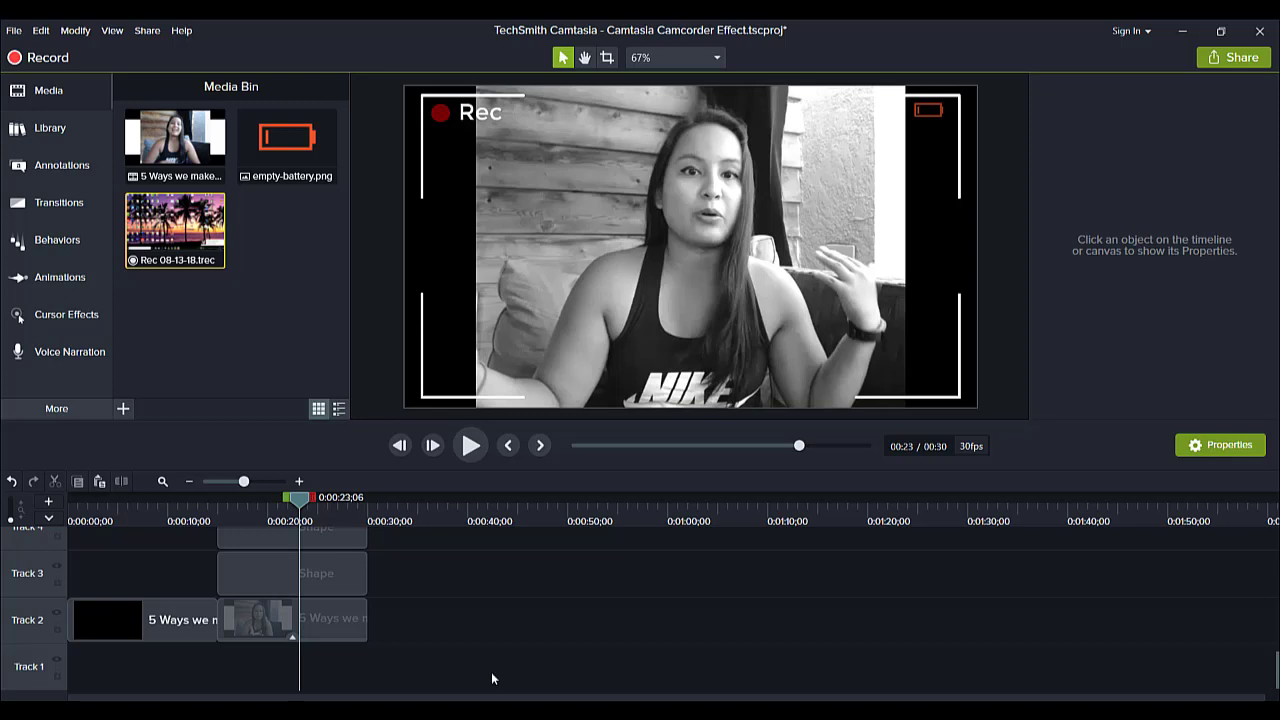
left_click(326, 620)
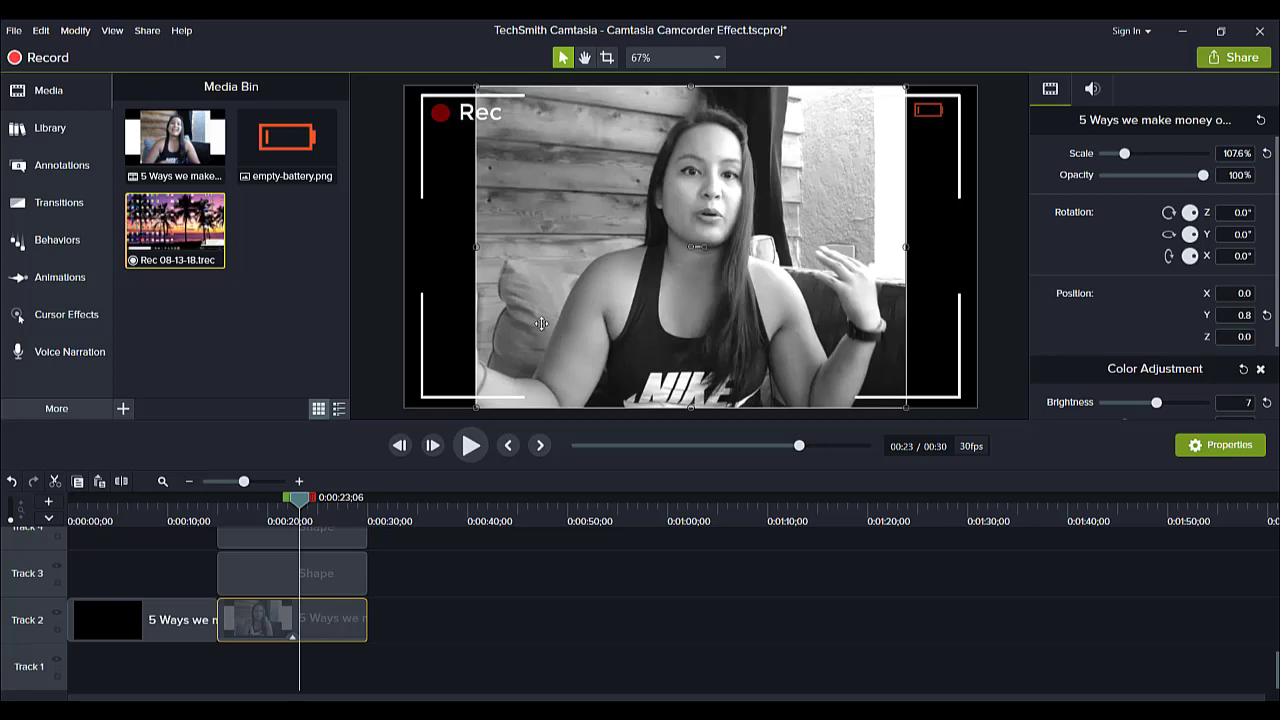
left_click_drag(541, 323, 539, 326)
left_click(75, 30)
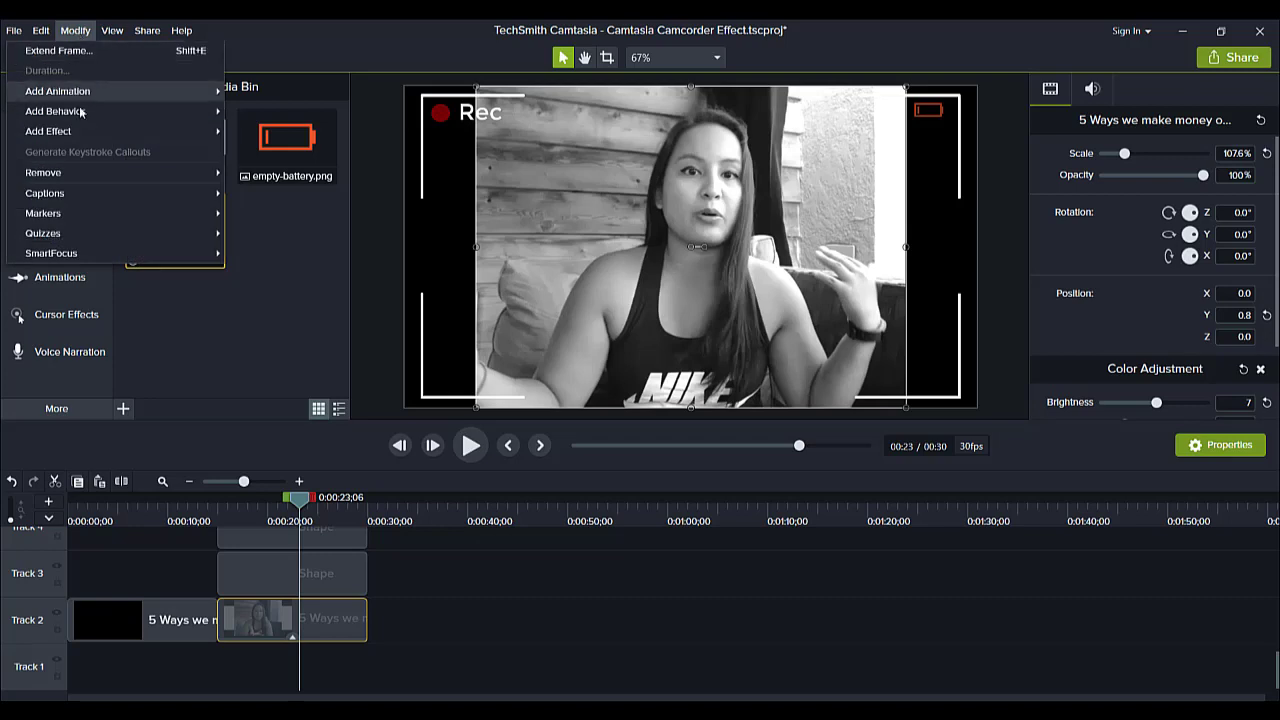
mouse_move(81, 132)
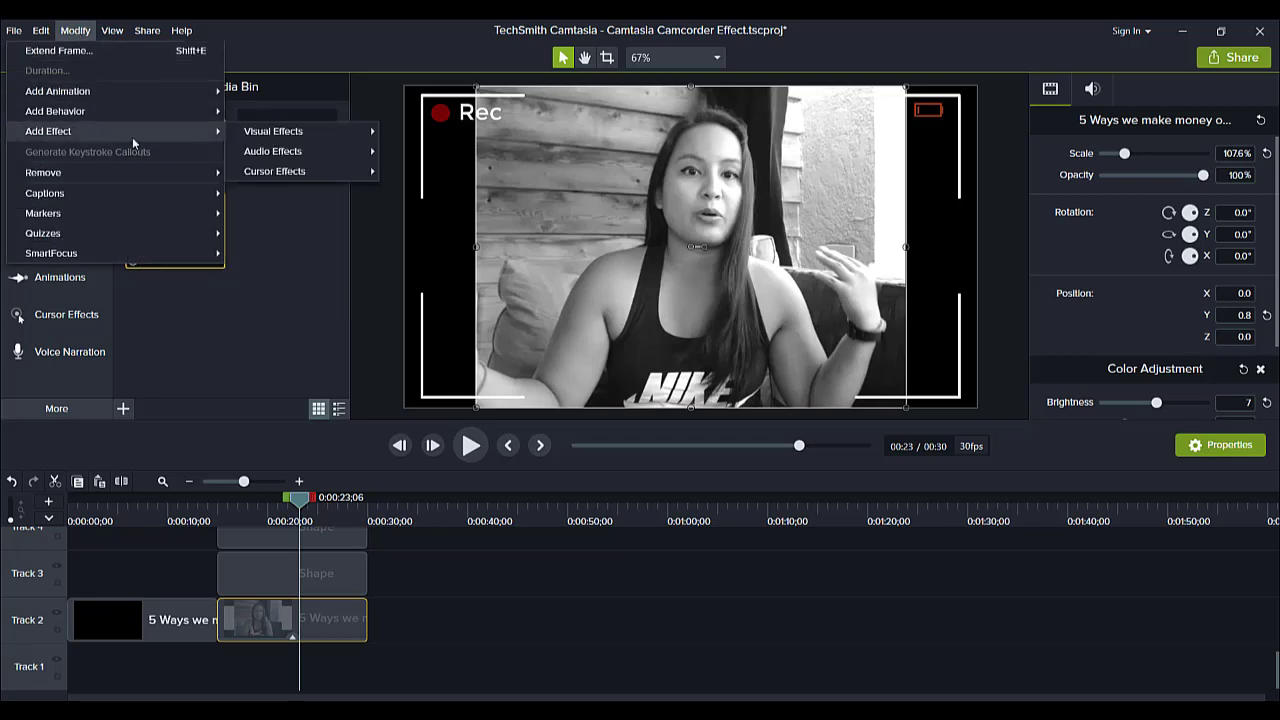
mouse_move(284, 134)
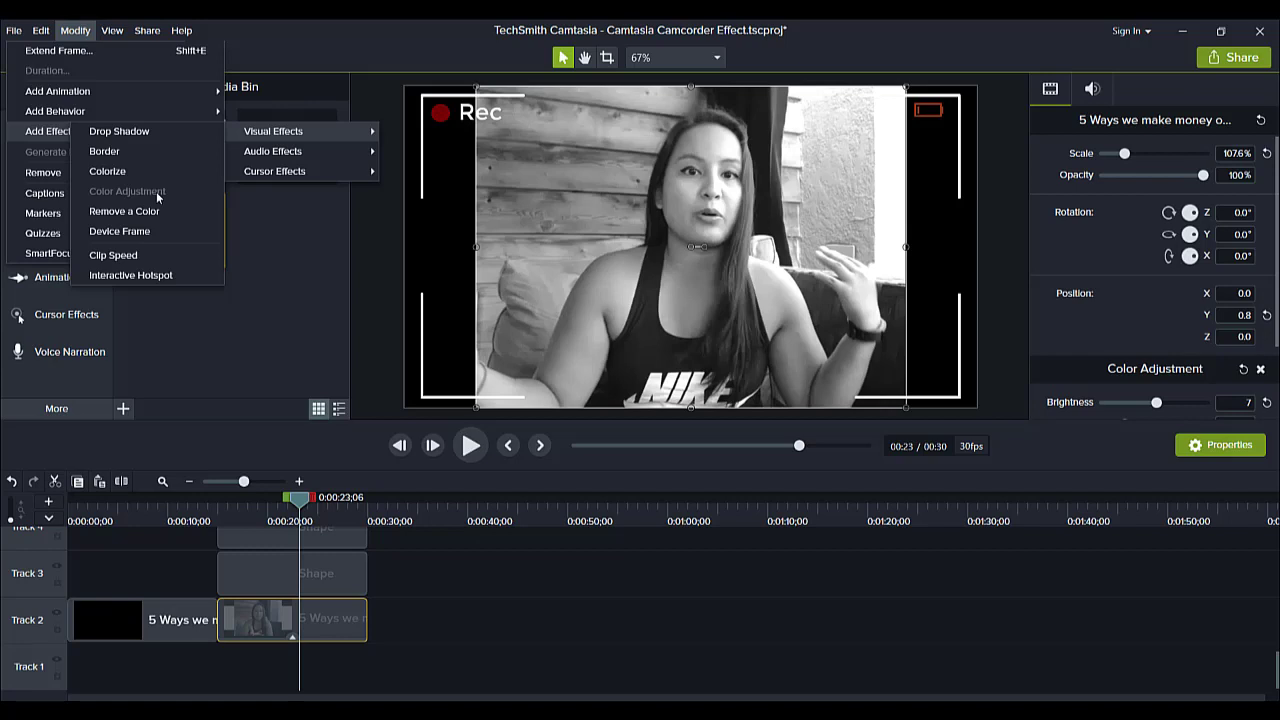
left_click(1277, 187)
left_click_drag(1277, 187, 1272, 287)
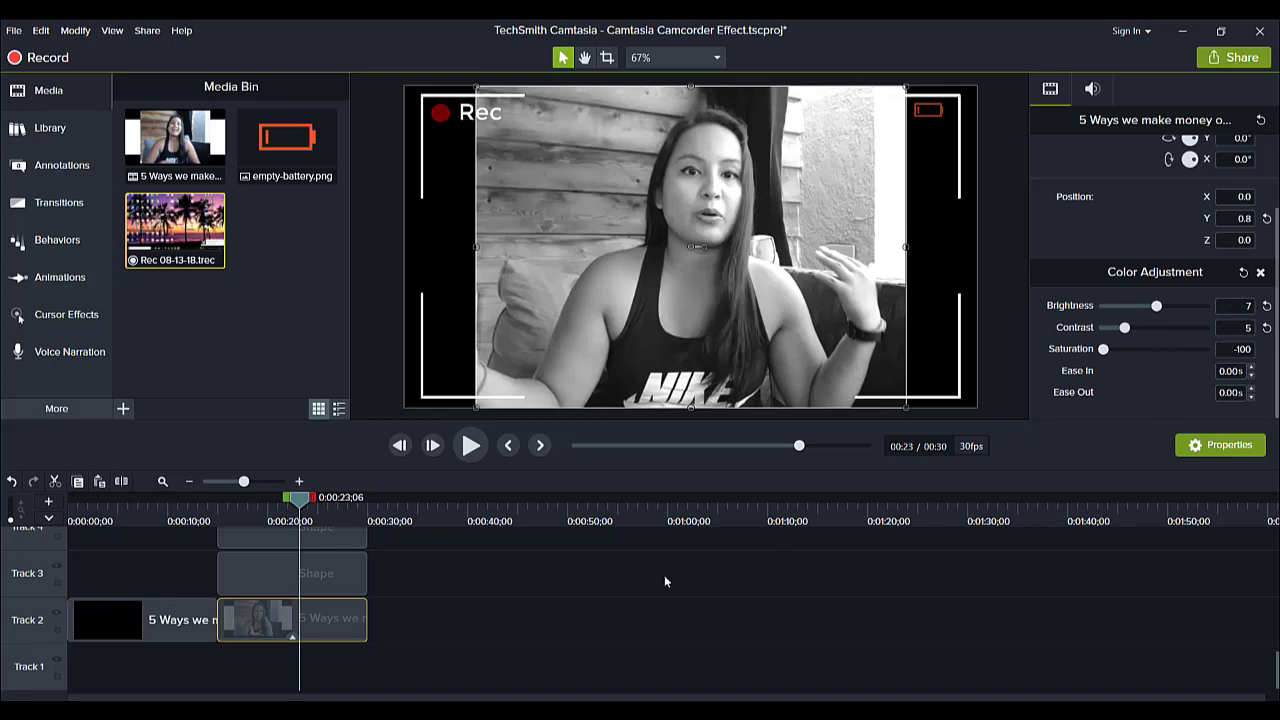
Step: Add a Color Adjustment visual effect to the first webcam clip on Track 2
left_click(133, 581)
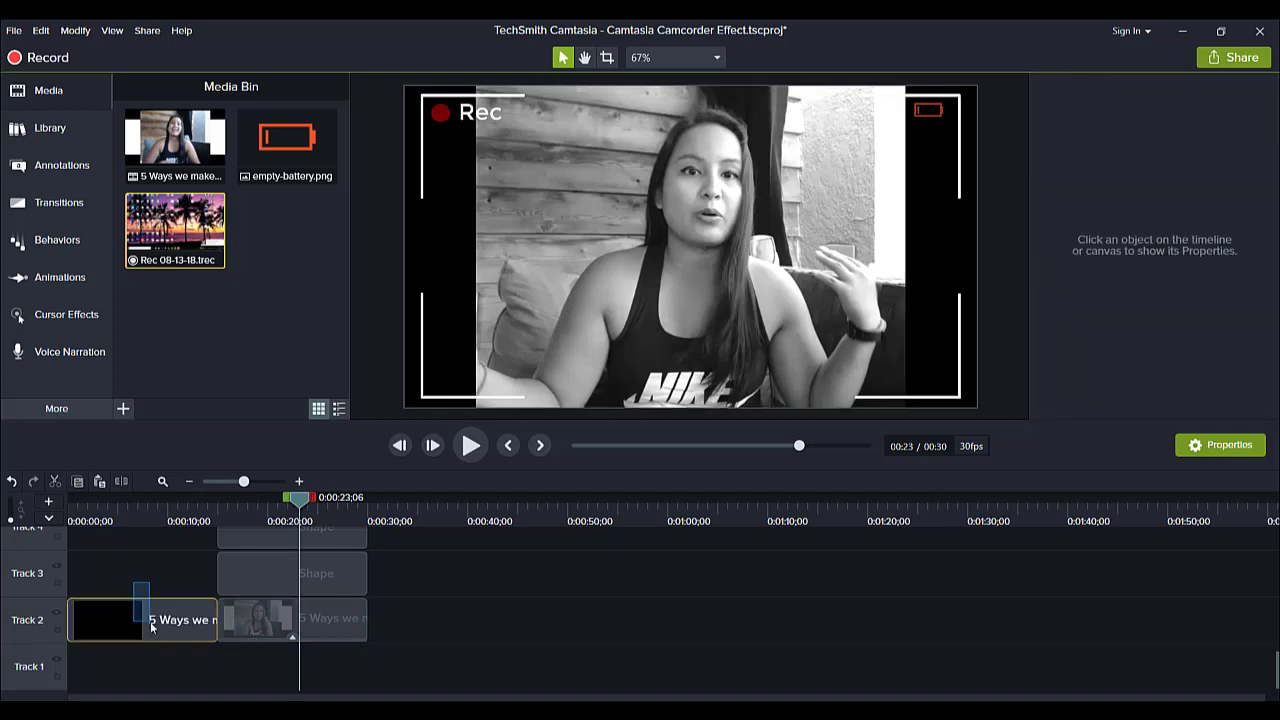
left_click(140, 620)
left_click(155, 528)
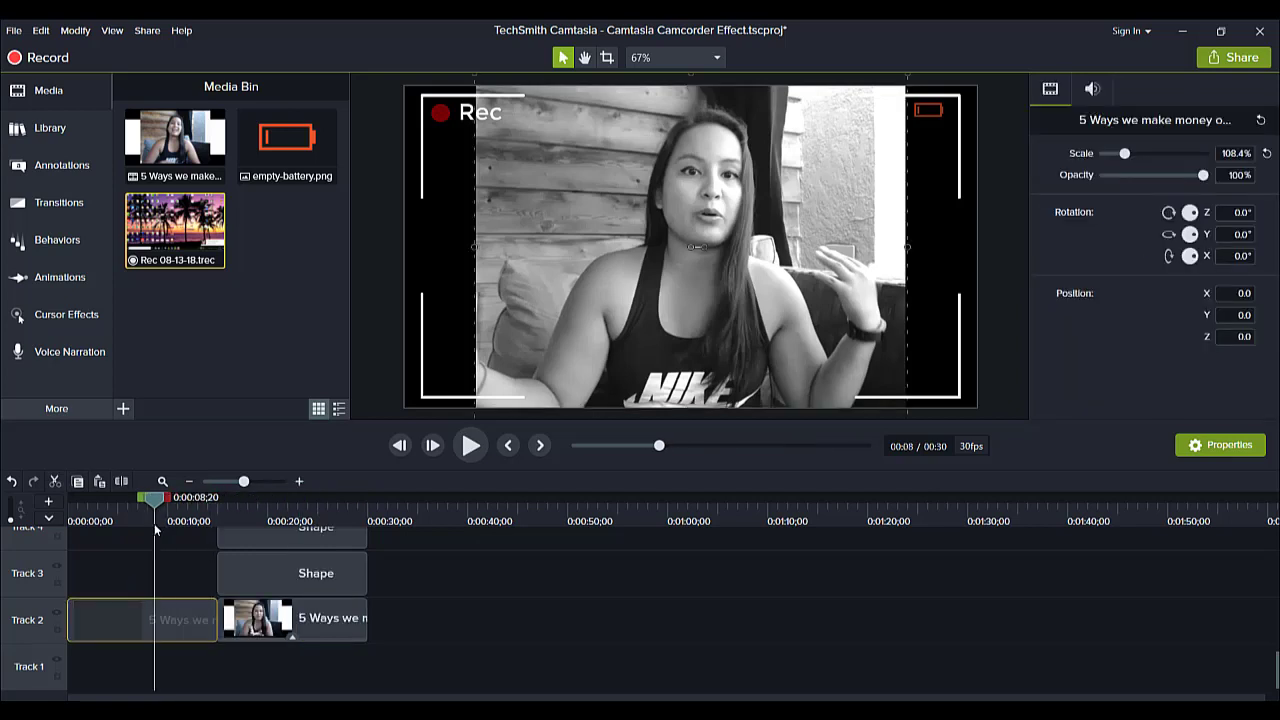
left_click(72, 34)
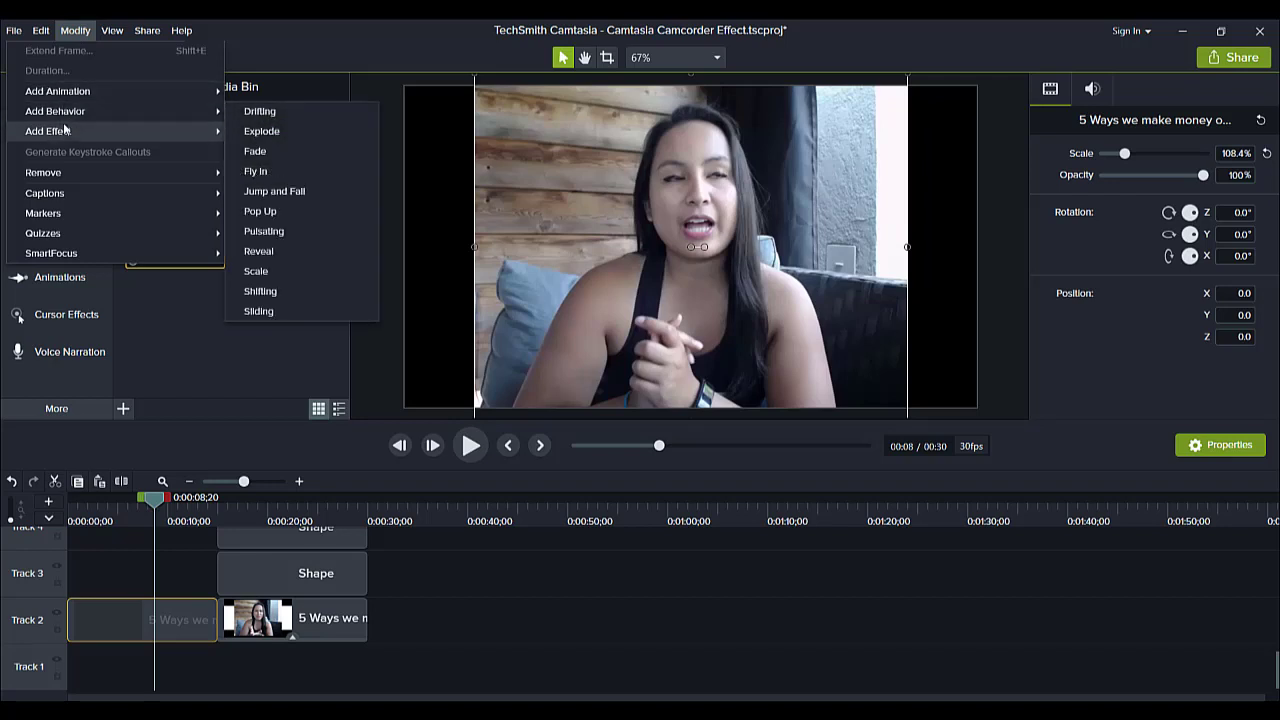
mouse_move(65, 131)
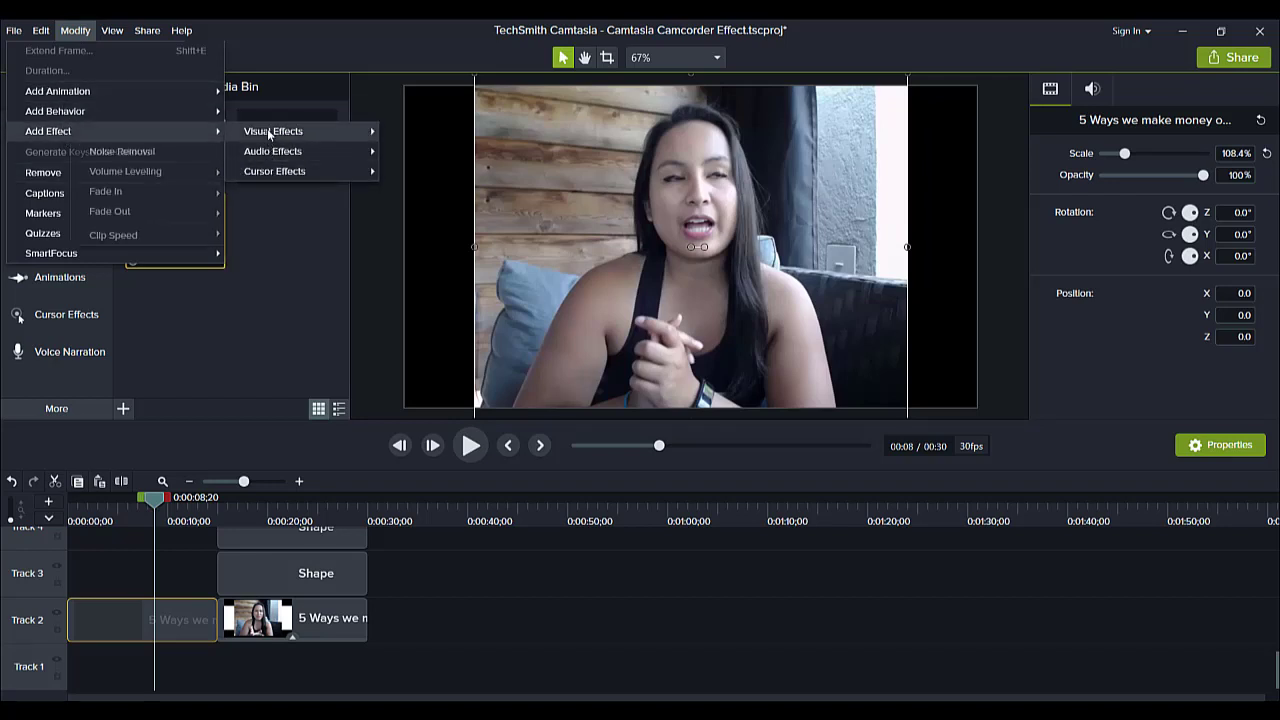
mouse_move(270, 135)
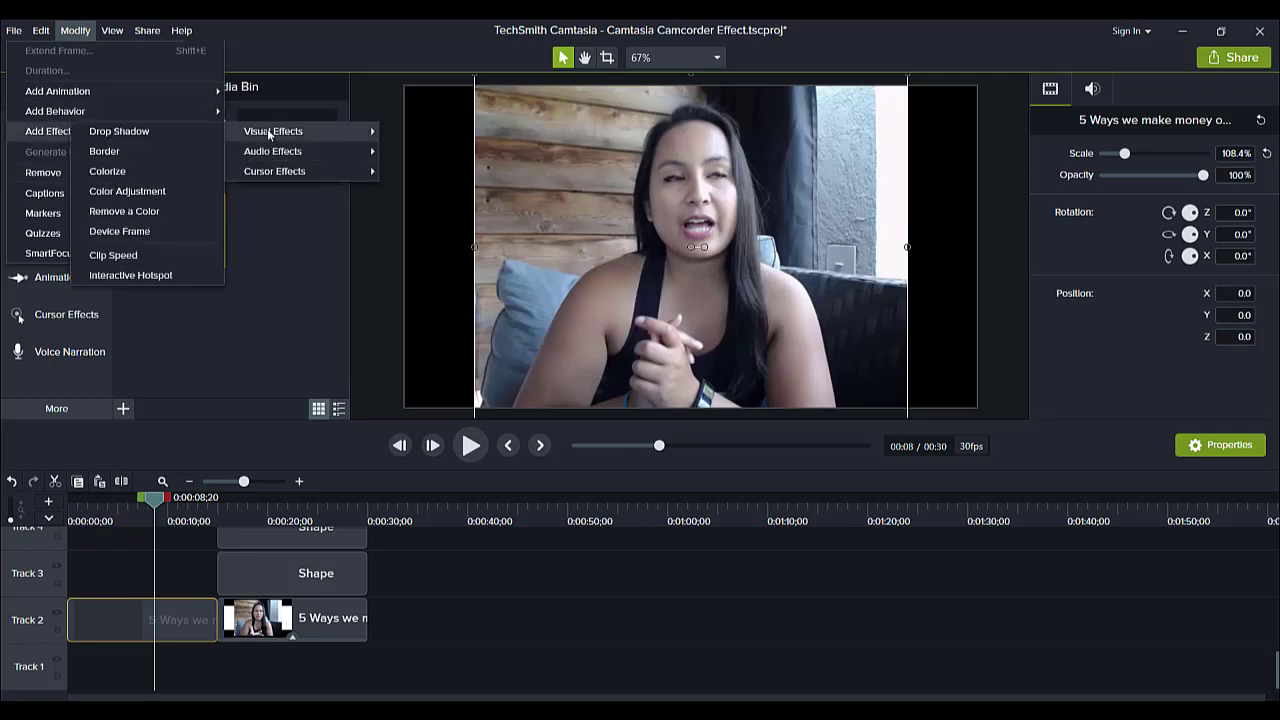
left_click(140, 196)
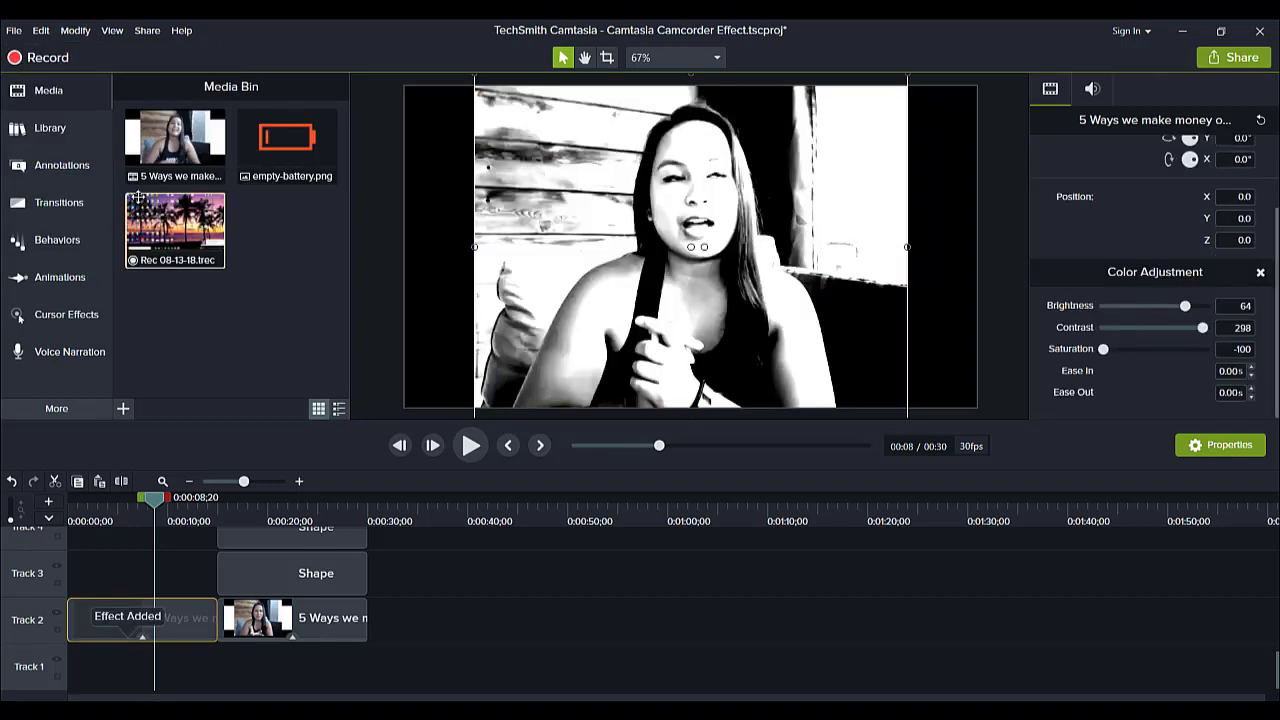
Step: At about 0:10.5, lower brightness from 64 to 12 and raise saturation from -100 to 9
left_click(165, 510)
left_click(166, 508)
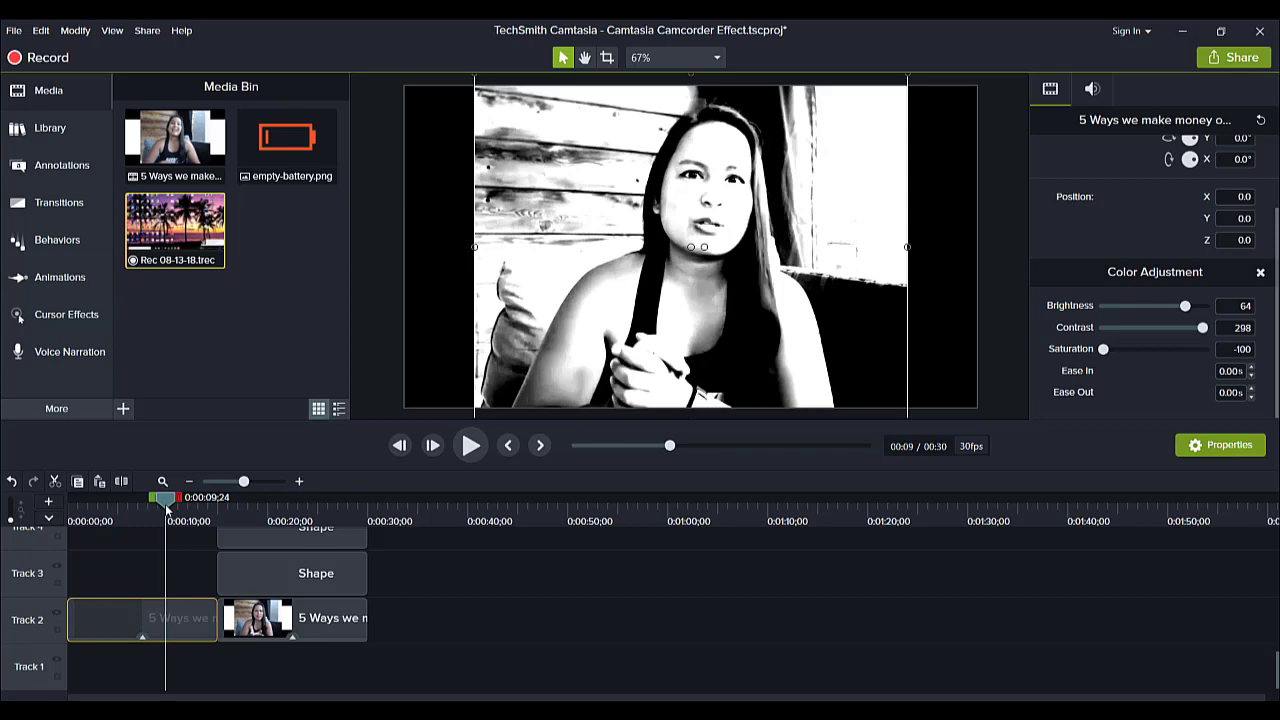
mouse_move(167, 510)
left_mouse_down()
mouse_move(246, 524)
mouse_move(175, 524)
left_mouse_up()
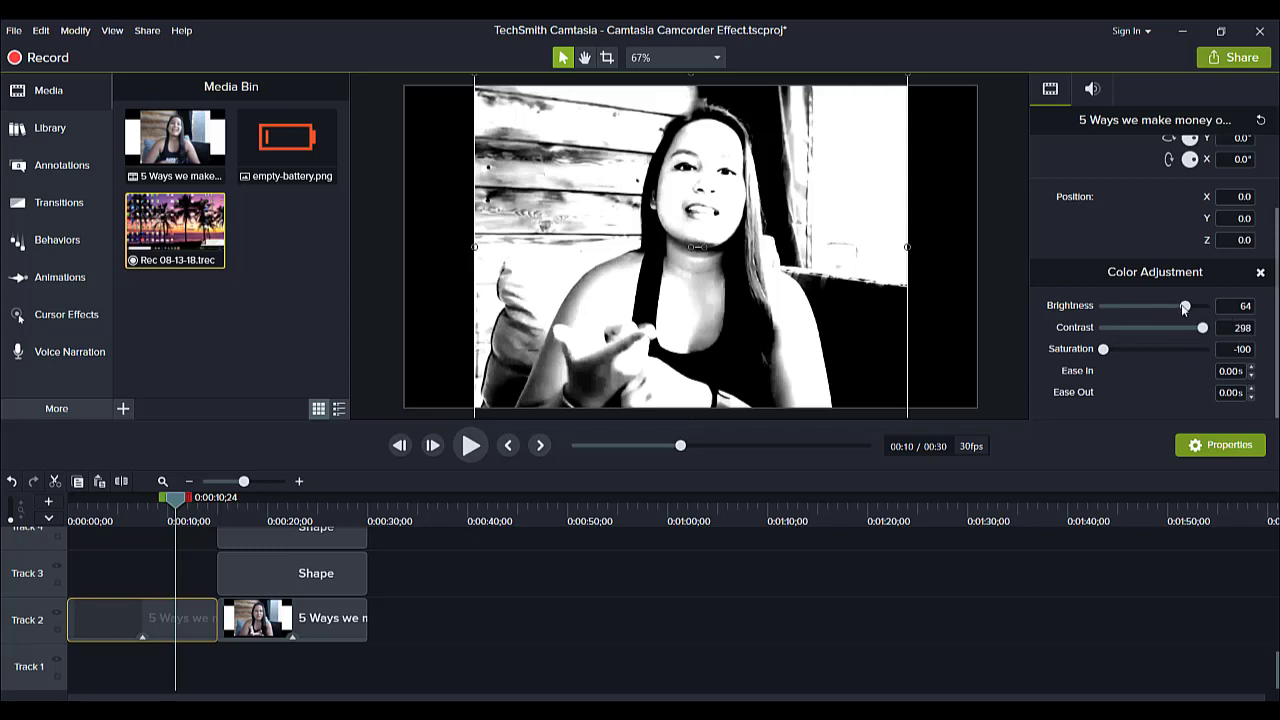
left_click_drag(1184, 307, 1131, 337)
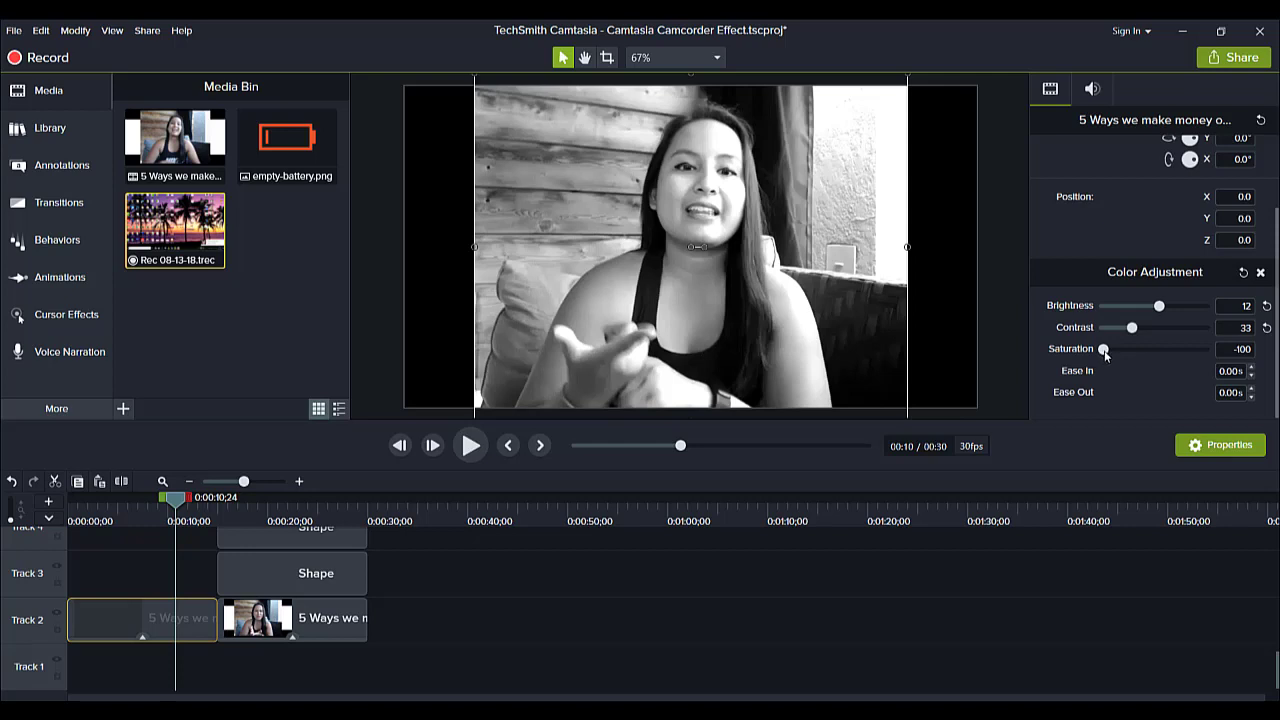
left_click_drag(1103, 352, 1047, 362)
Step: Remove the Color Adjustment effect and jump to the 18-second camcorder section
left_click(1260, 272)
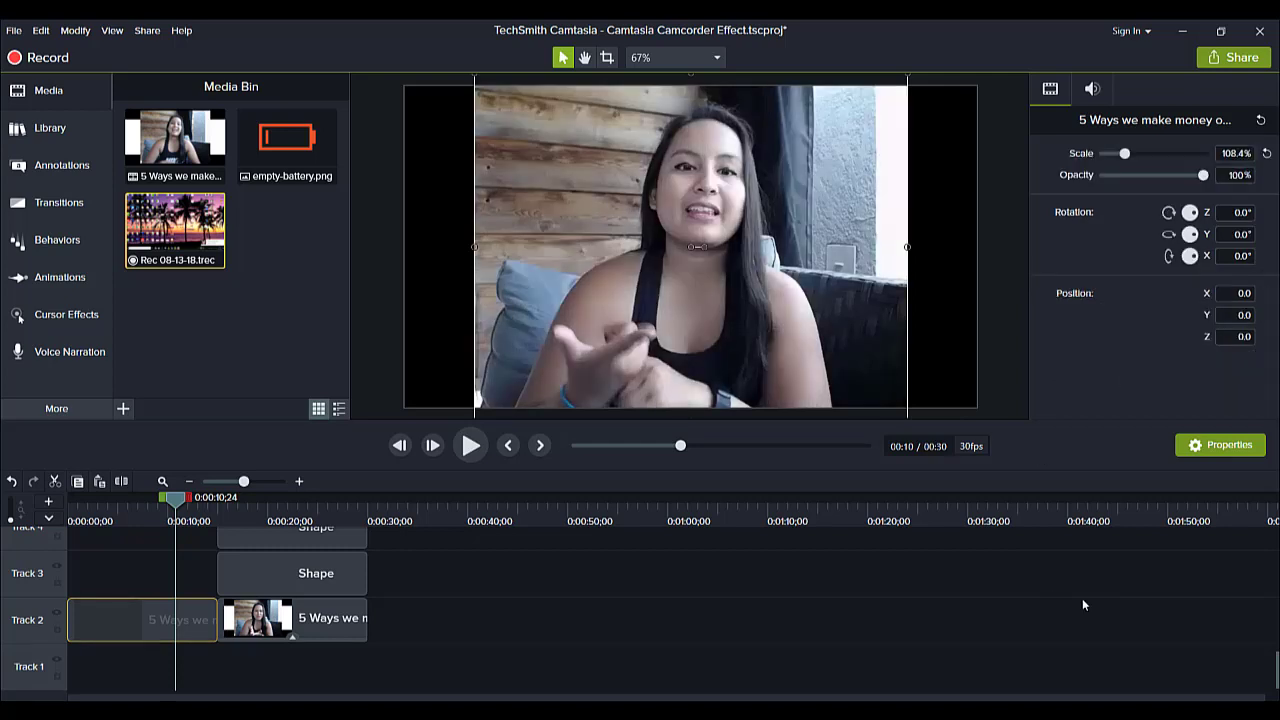
scroll(1082, 604, "up", 1)
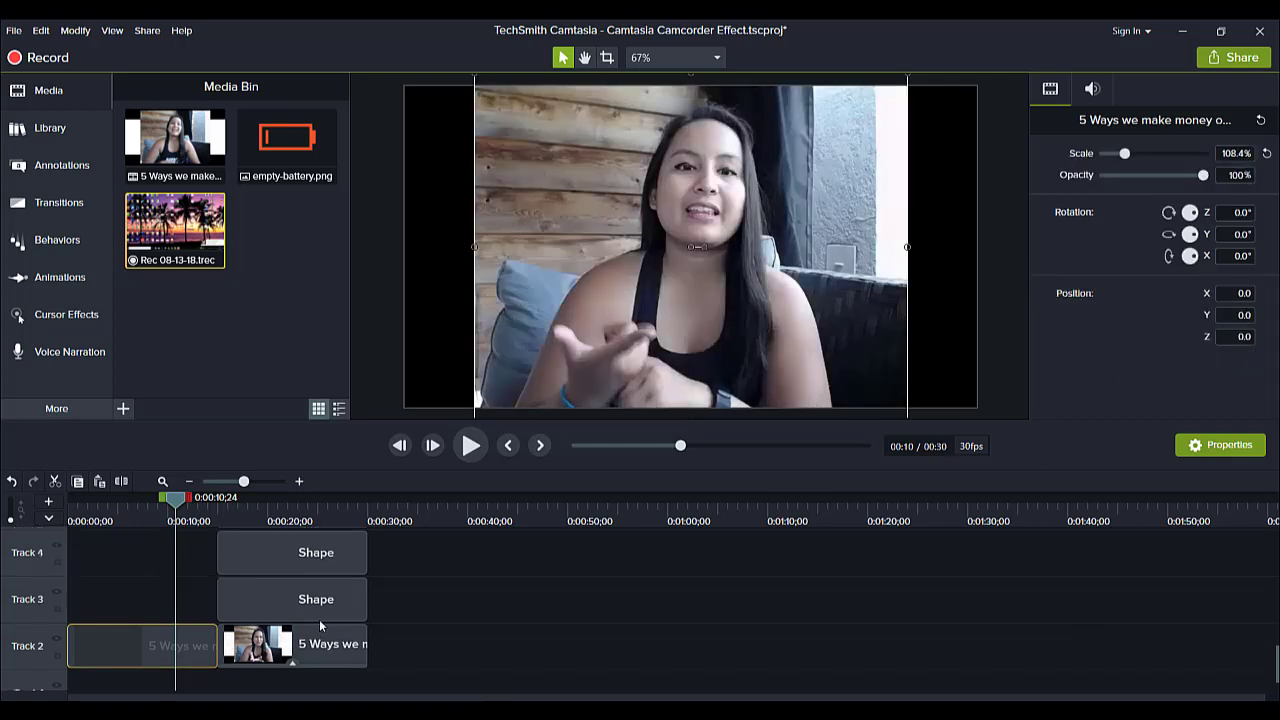
left_click(247, 519)
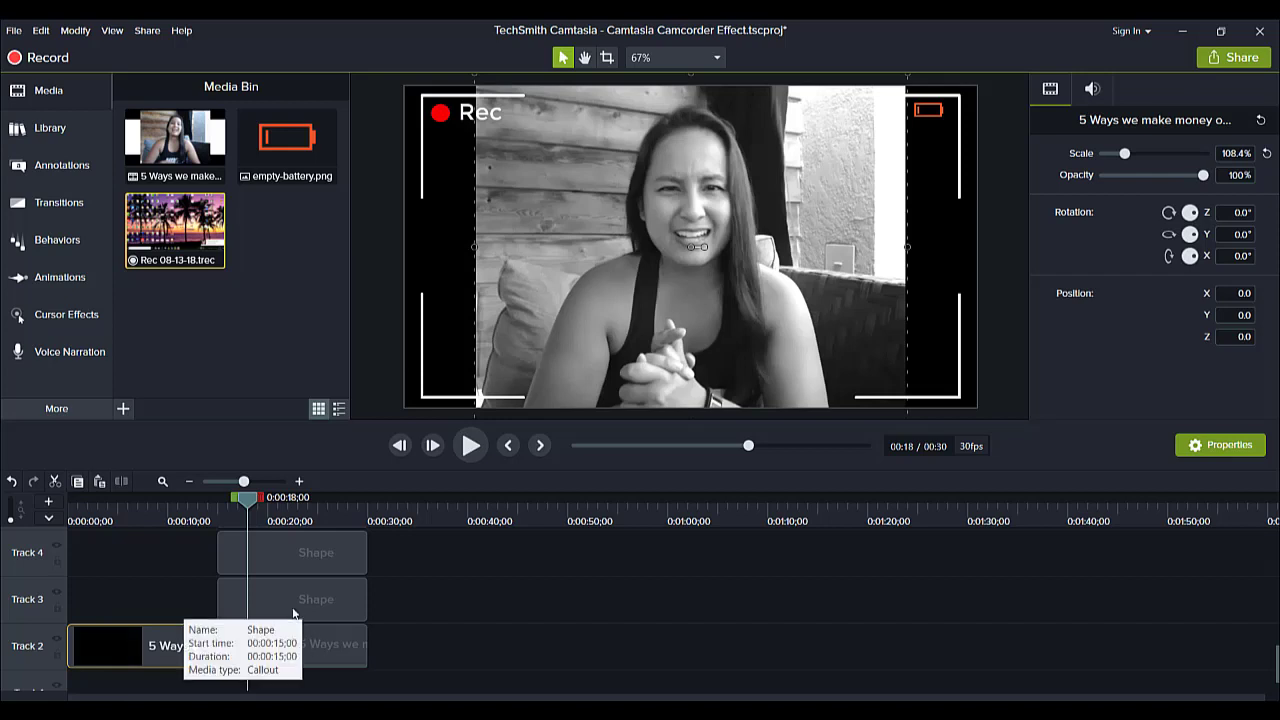
Step: Paste a copy of the Track 3 Shape clip and place it after the original, around 0:32–0:47
left_click(293, 614)
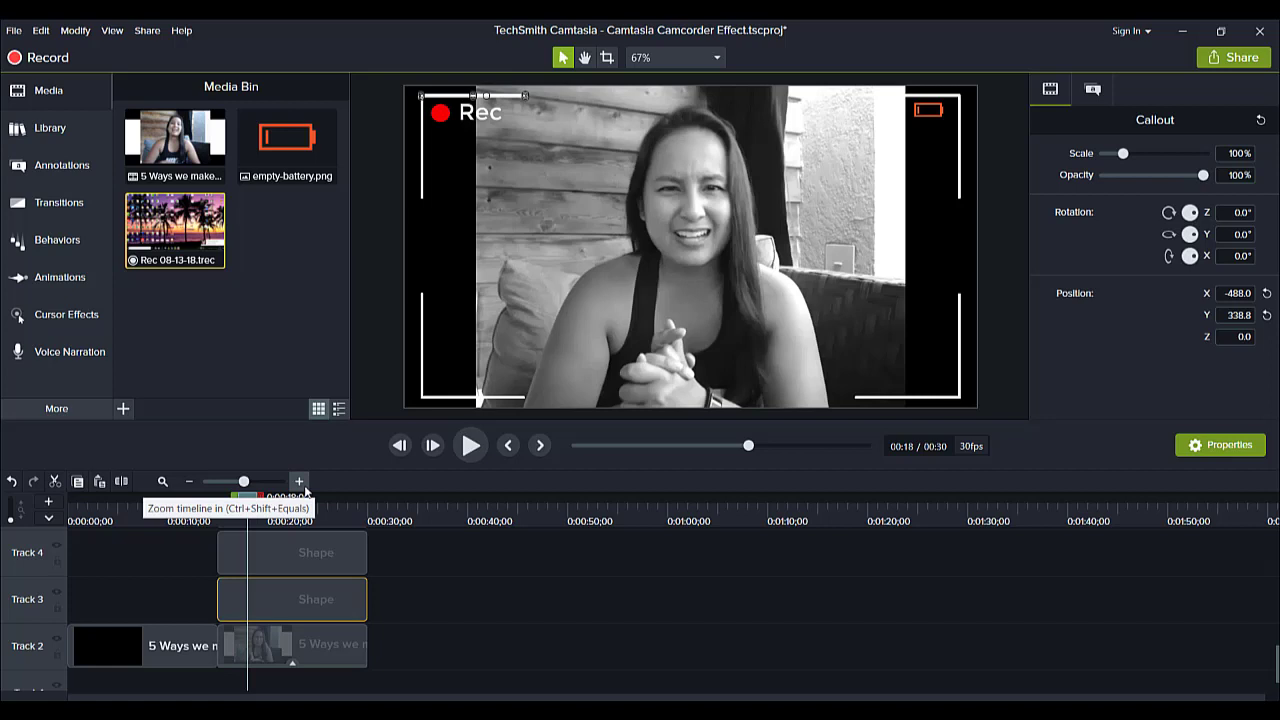
key("ctrl+v")
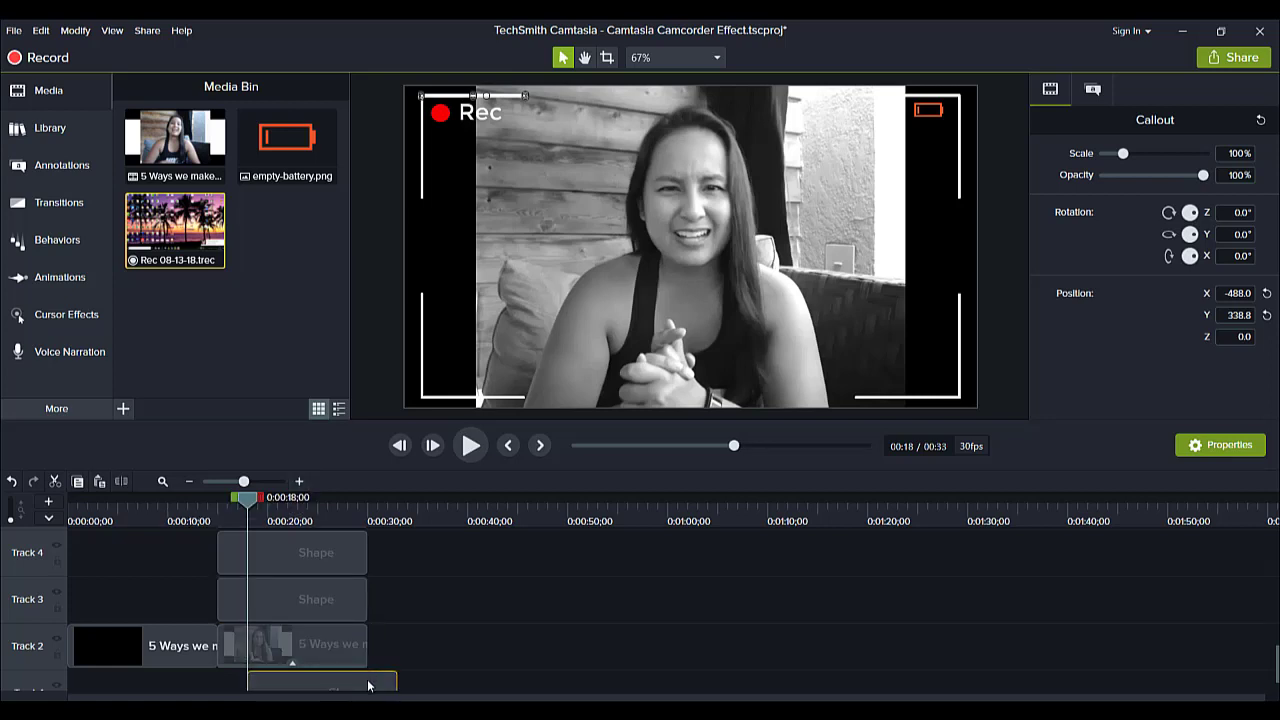
left_click_drag(370, 682, 515, 592)
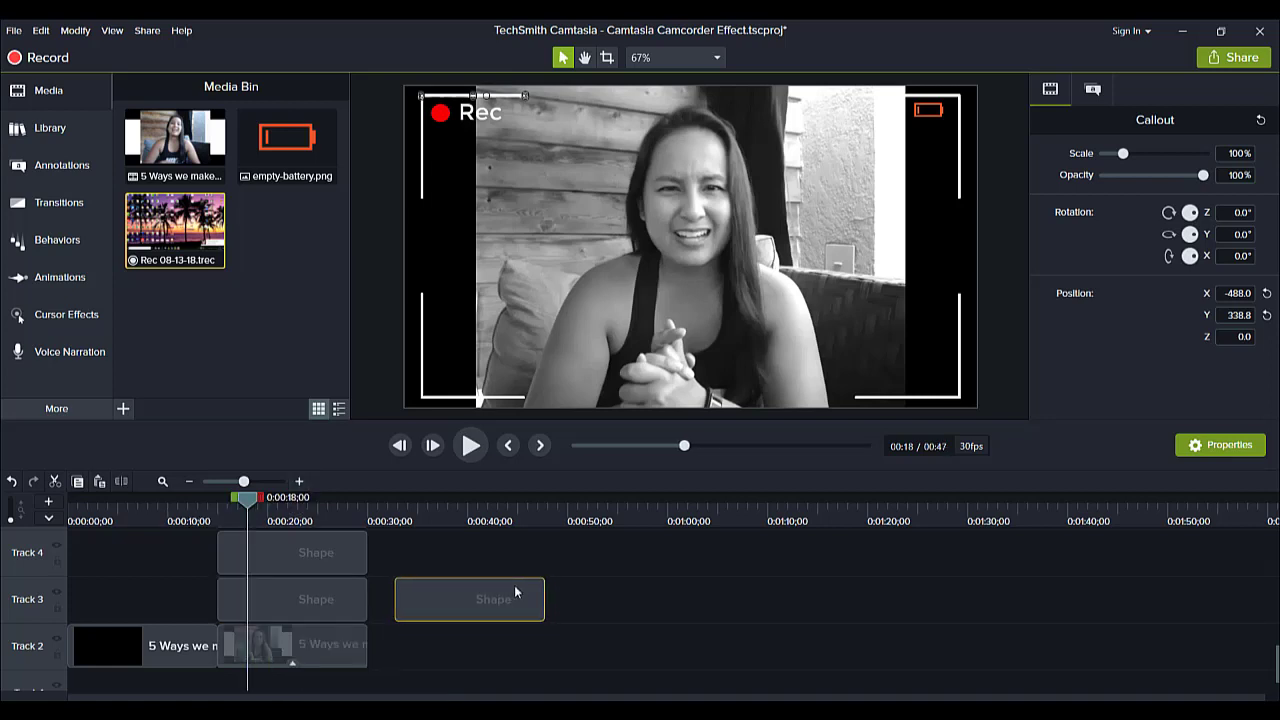
left_click(421, 513)
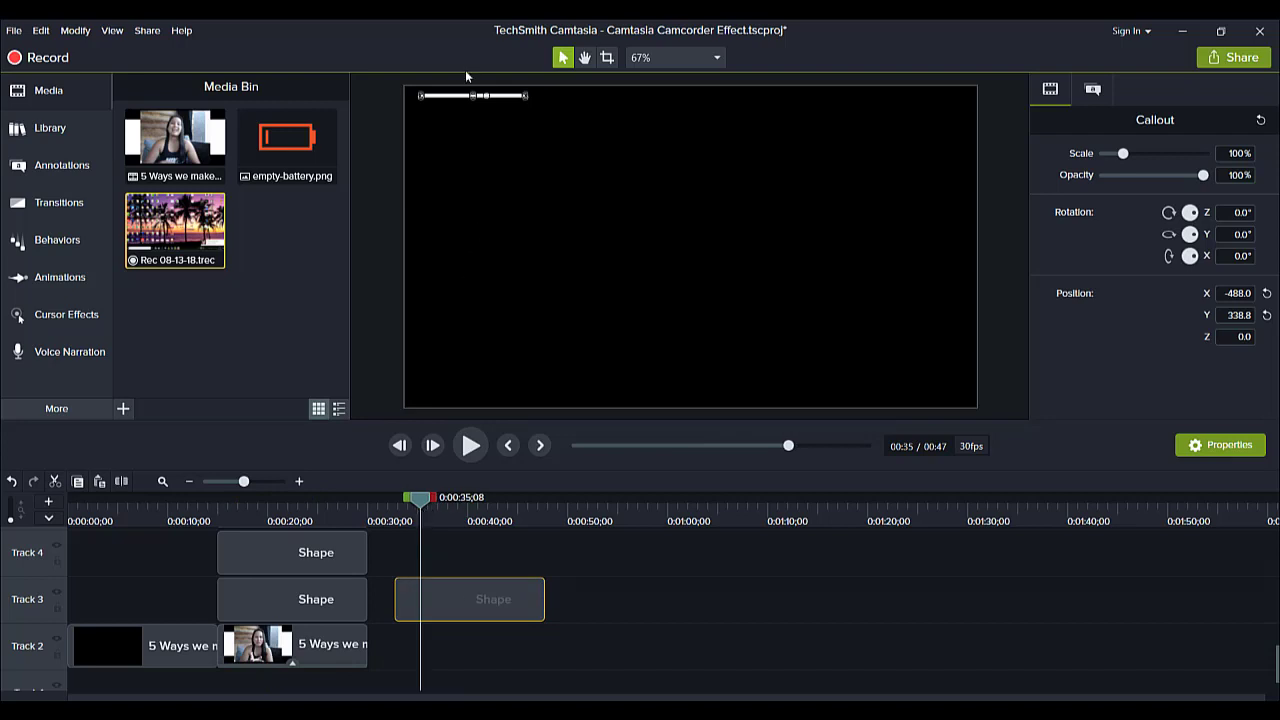
Step: Drop a white rectangle onto Track 4 at 0:50 and squash it into a thin bar
left_click(22, 169)
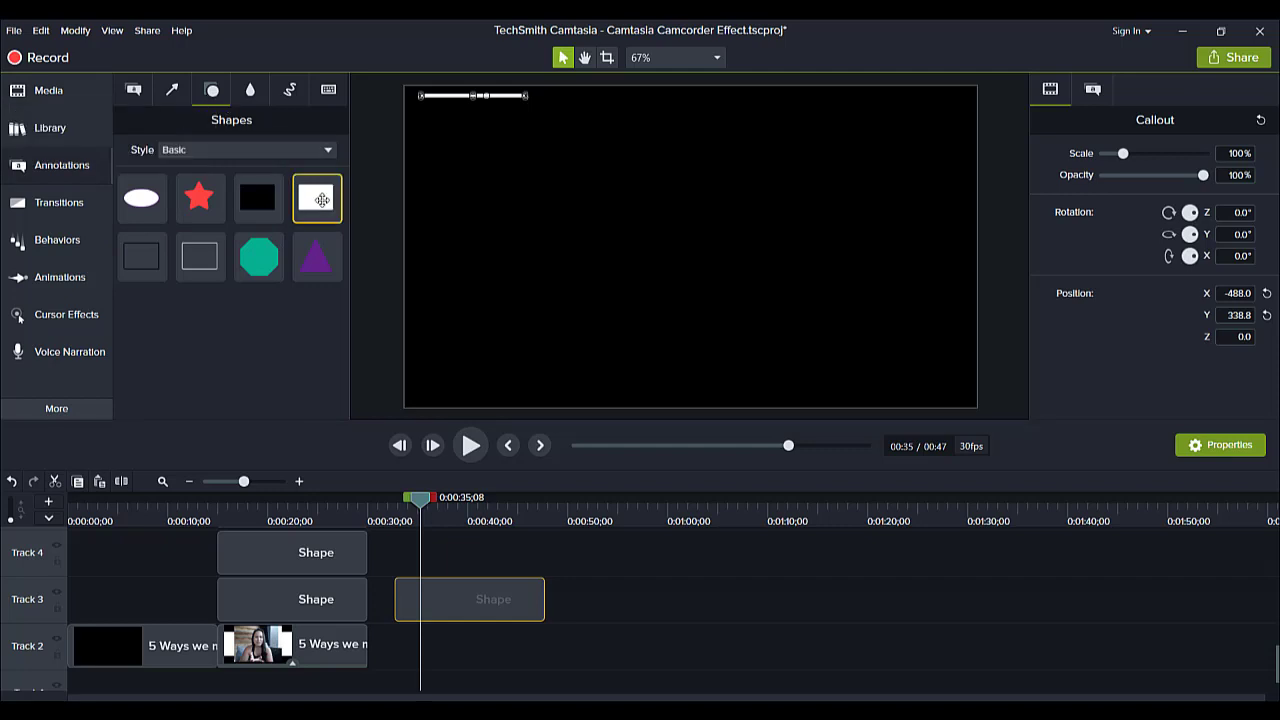
left_click_drag(316, 198, 586, 560)
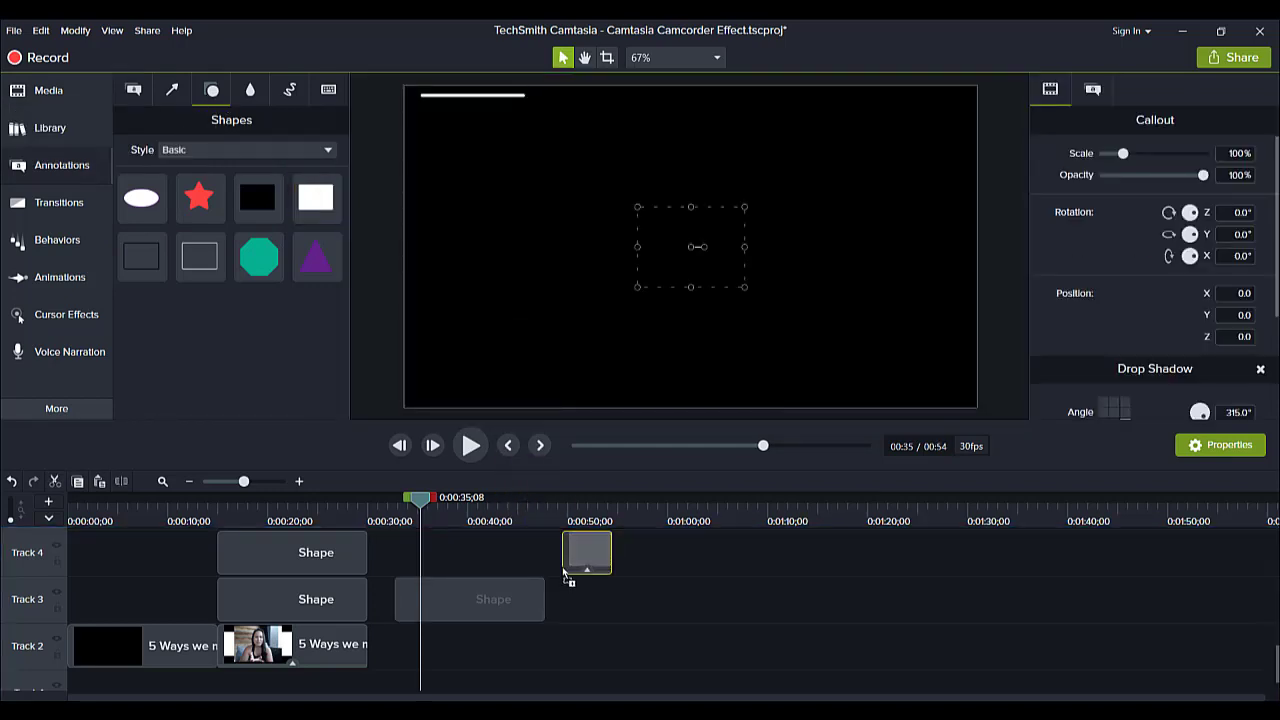
left_click(578, 512)
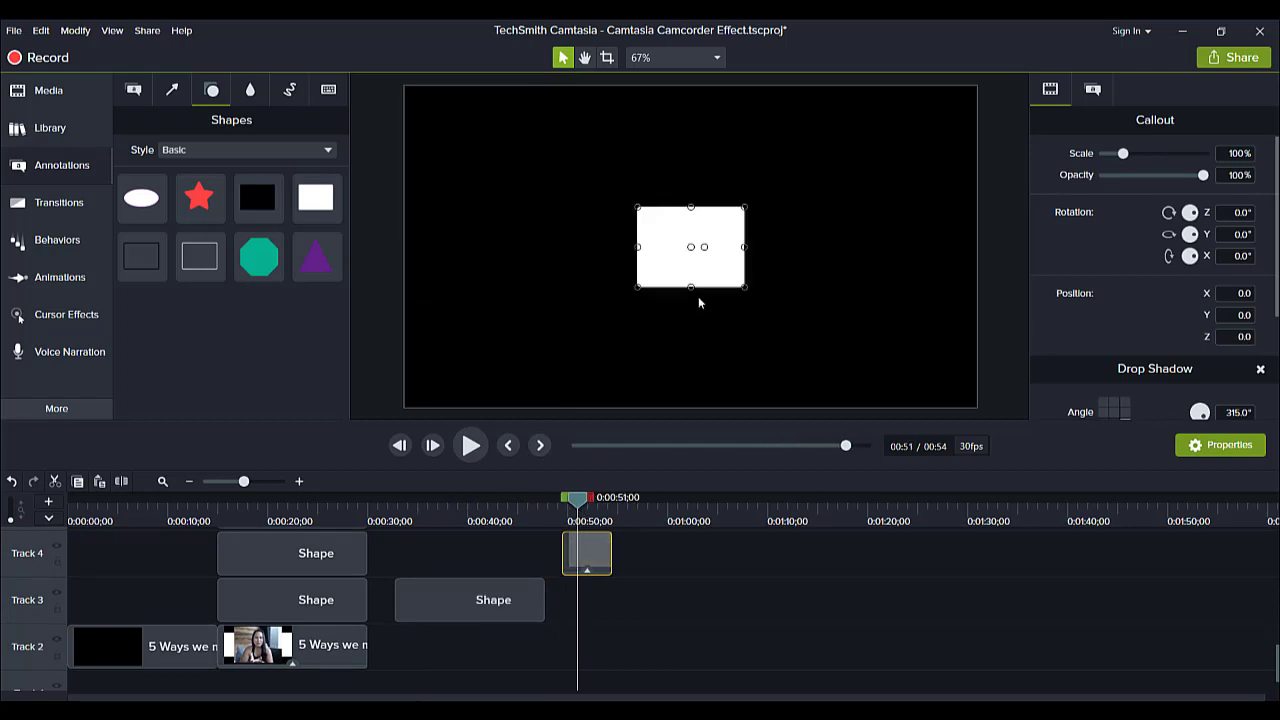
left_click_drag(689, 287, 669, 212)
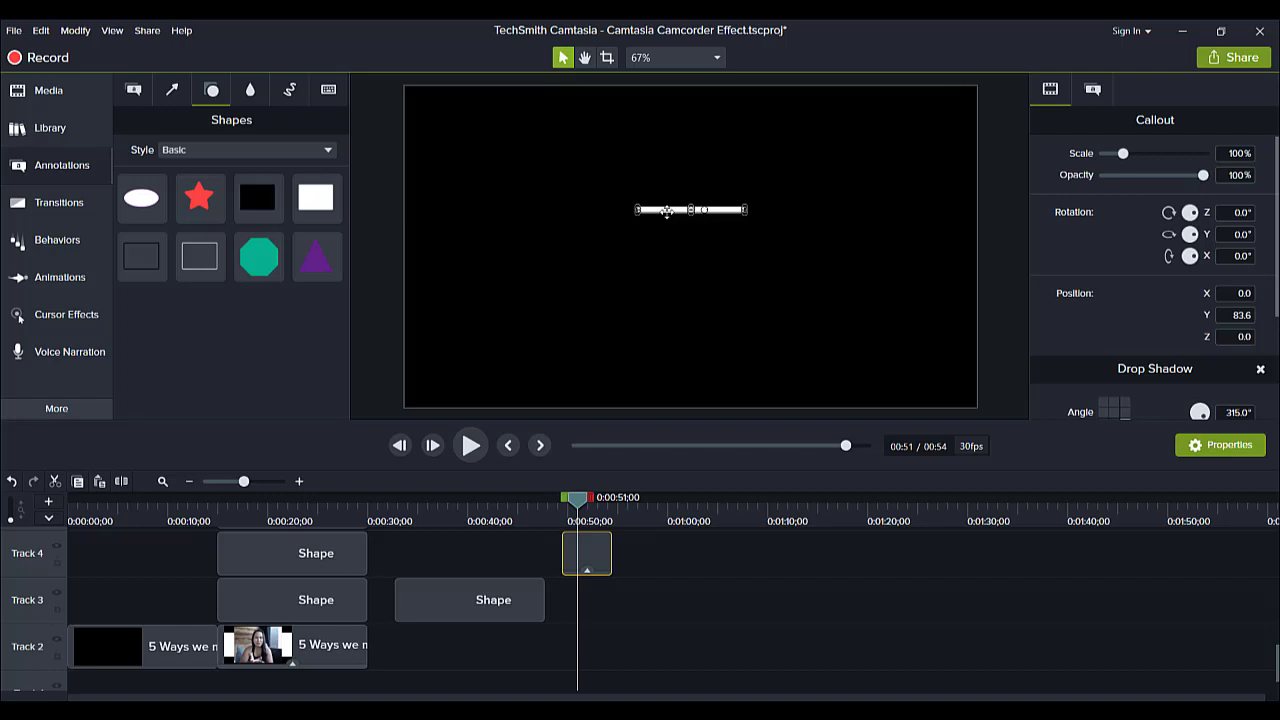
left_click(522, 512)
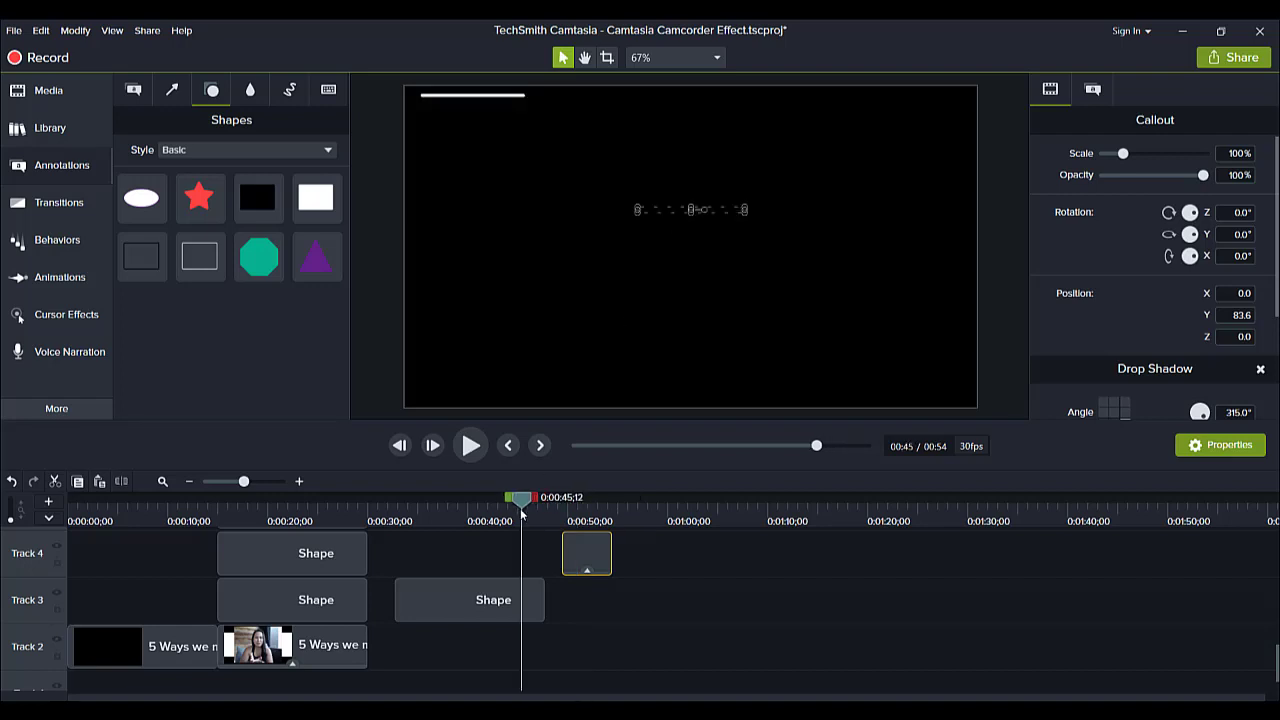
left_click(576, 510)
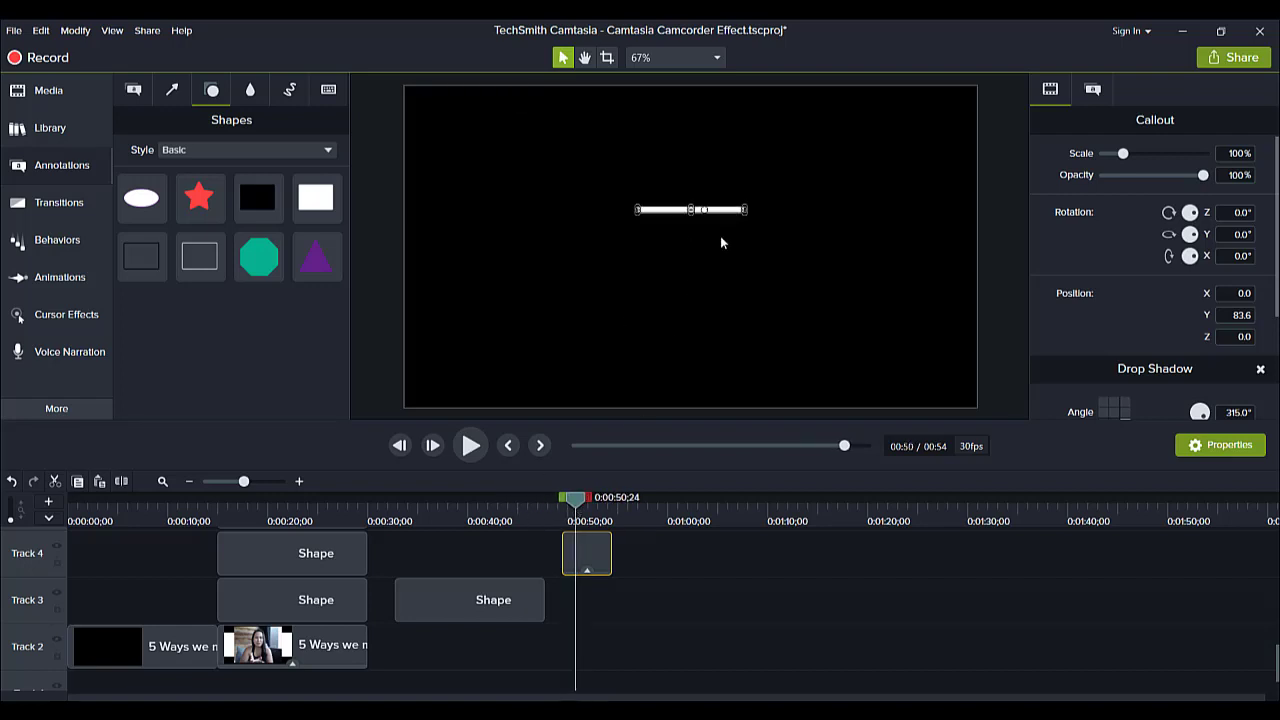
left_click(424, 514)
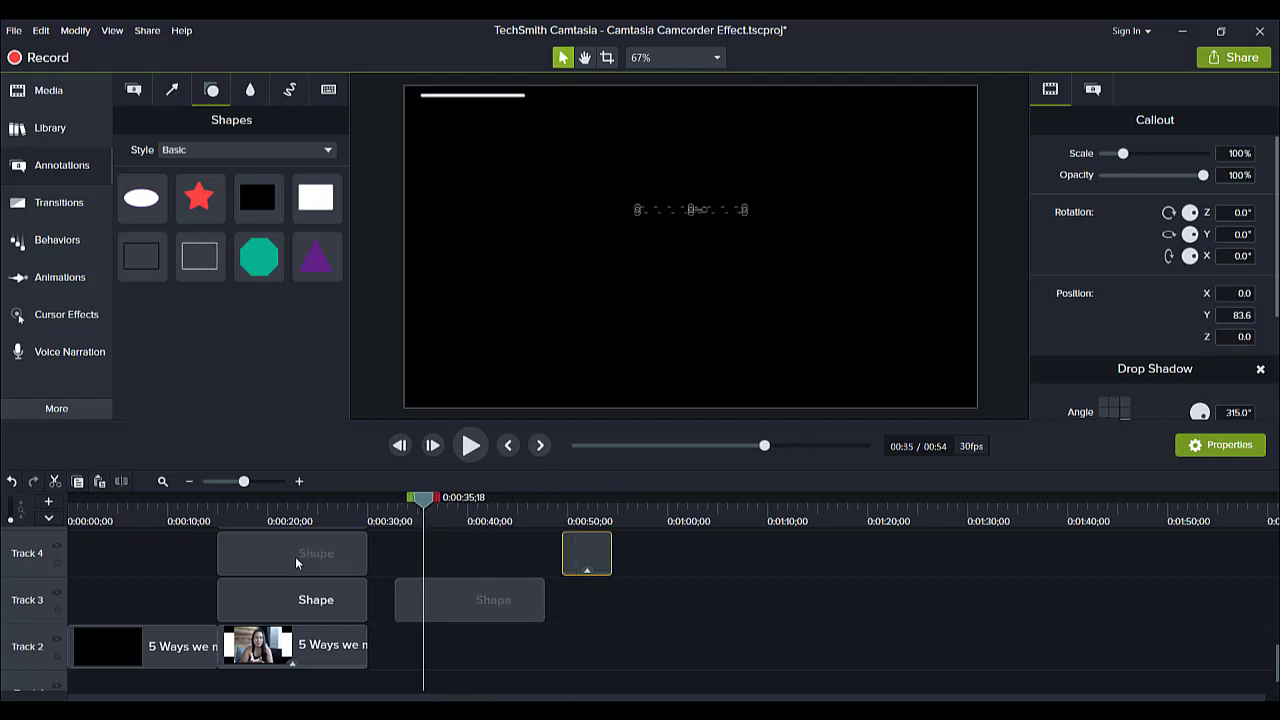
Step: Shorten the white bar from its right end and nudge it to X 37.3, Y 83.6
left_click(337, 513)
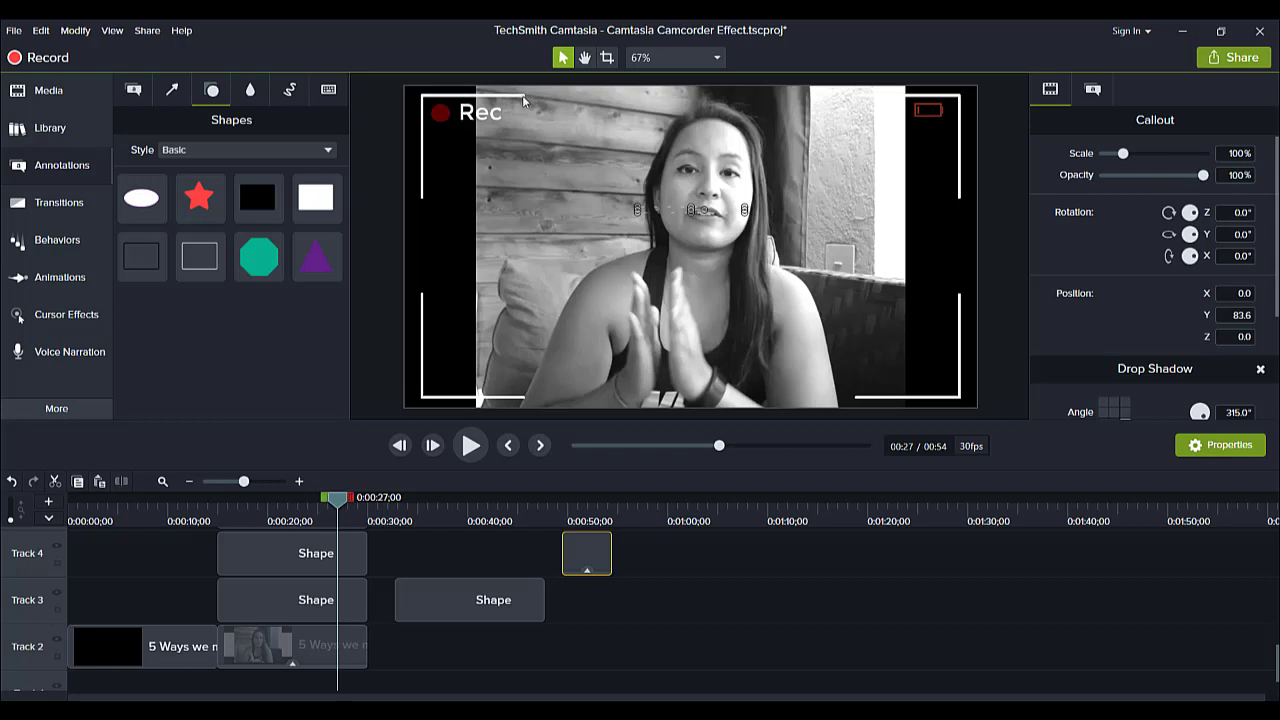
left_click(576, 512)
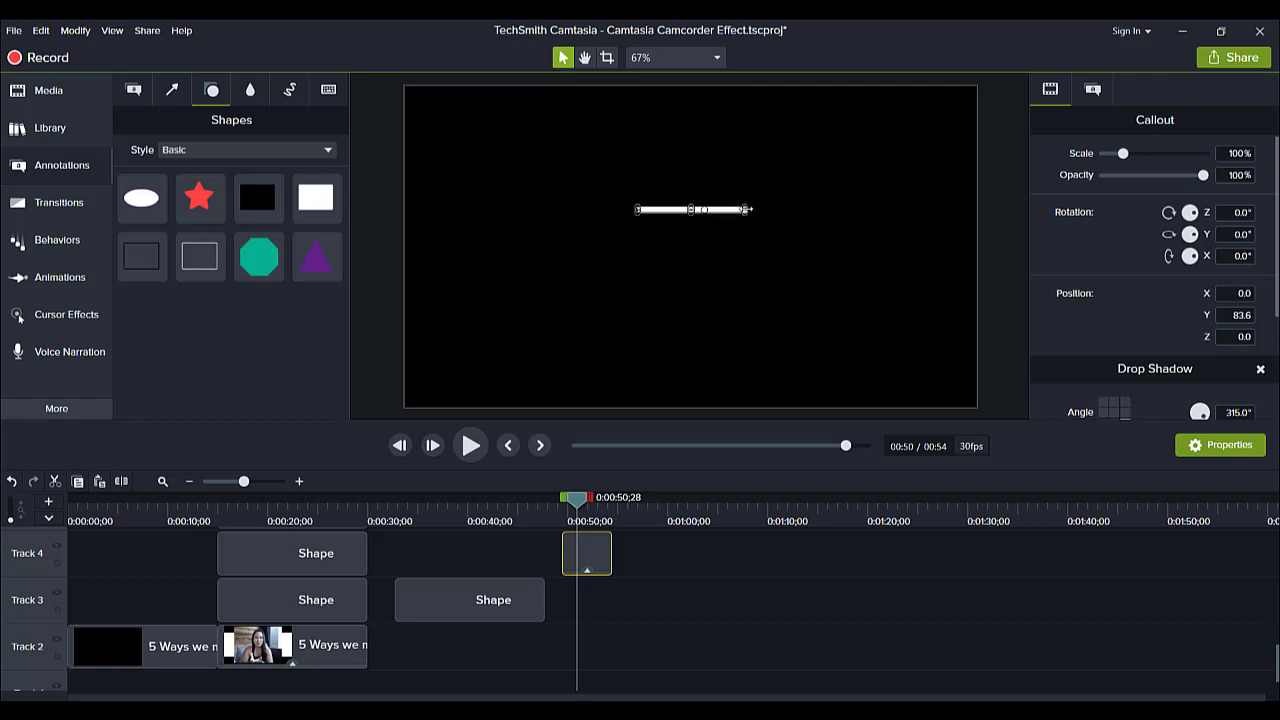
left_click_drag(745, 209, 870, 213)
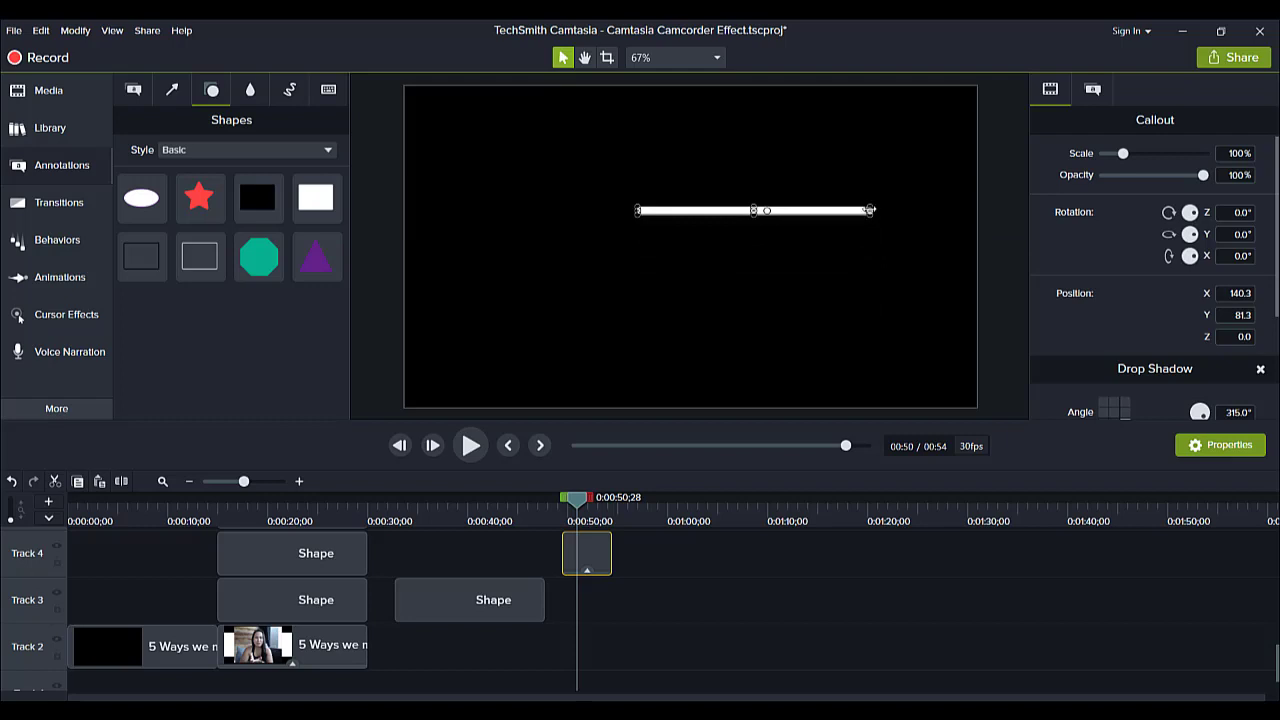
left_click_drag(871, 210, 777, 213)
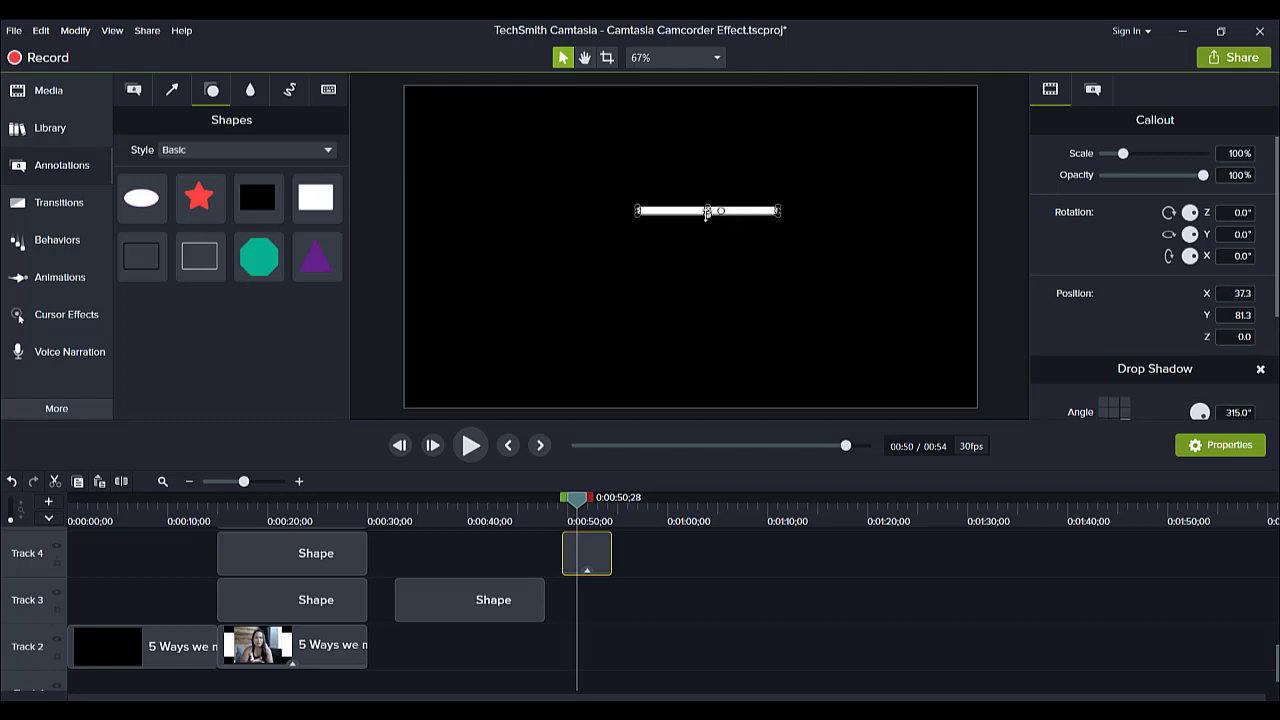
left_click_drag(707, 213, 707, 211)
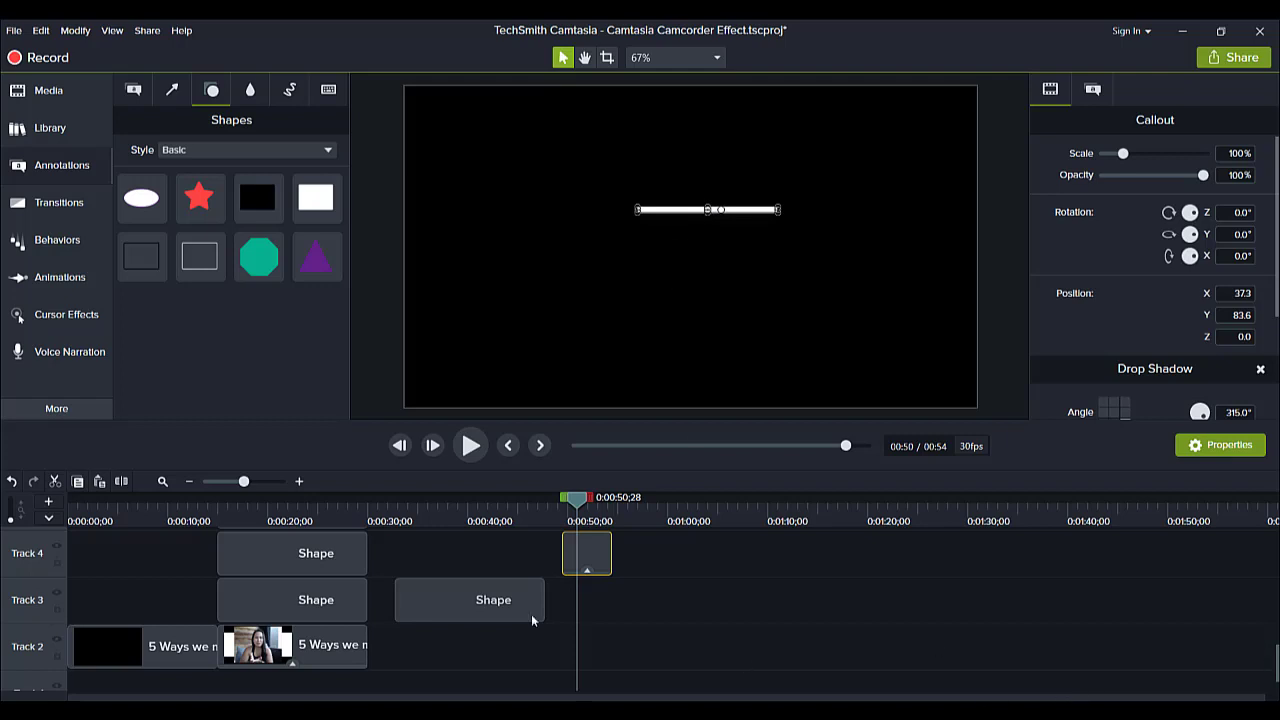
left_click(240, 510)
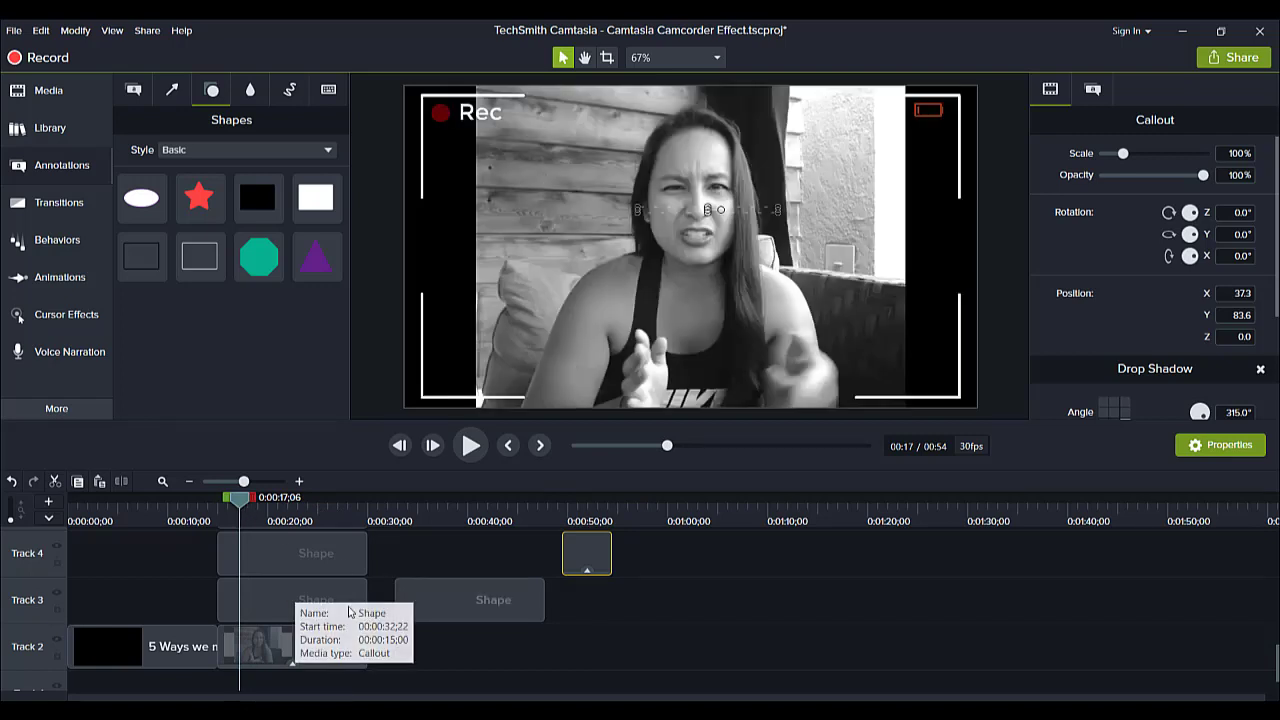
left_click(390, 561)
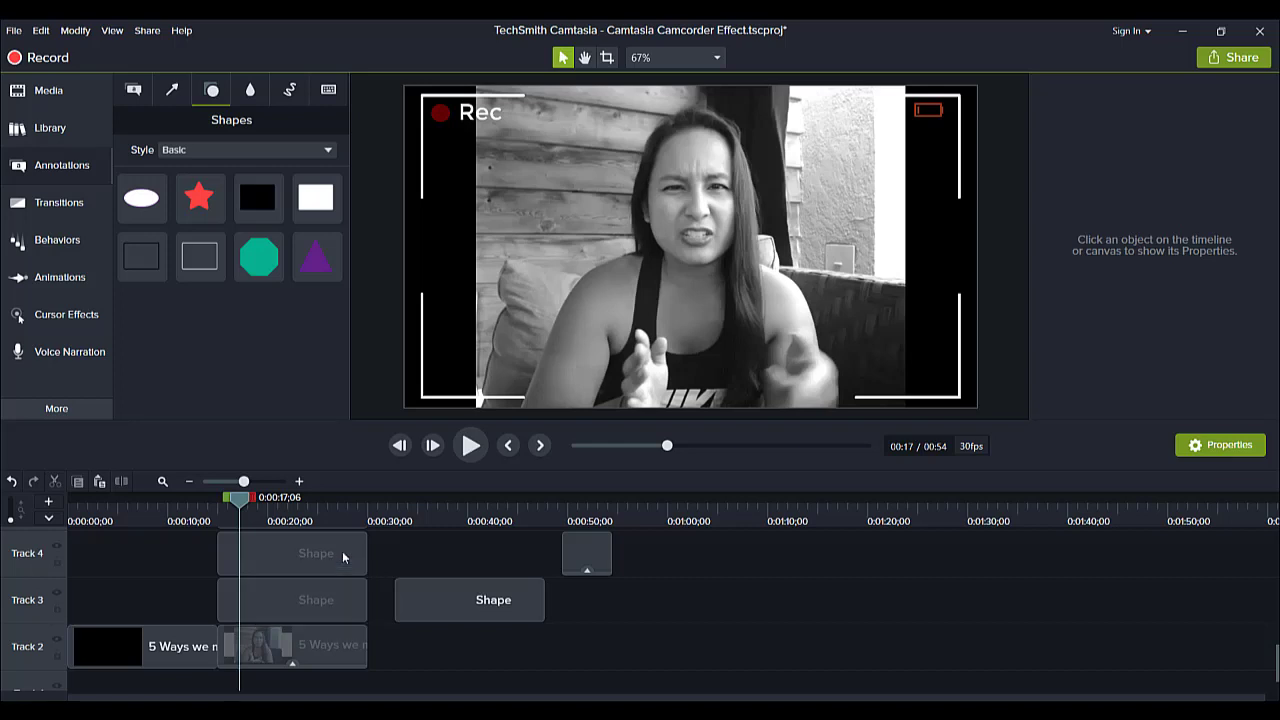
left_click(343, 556)
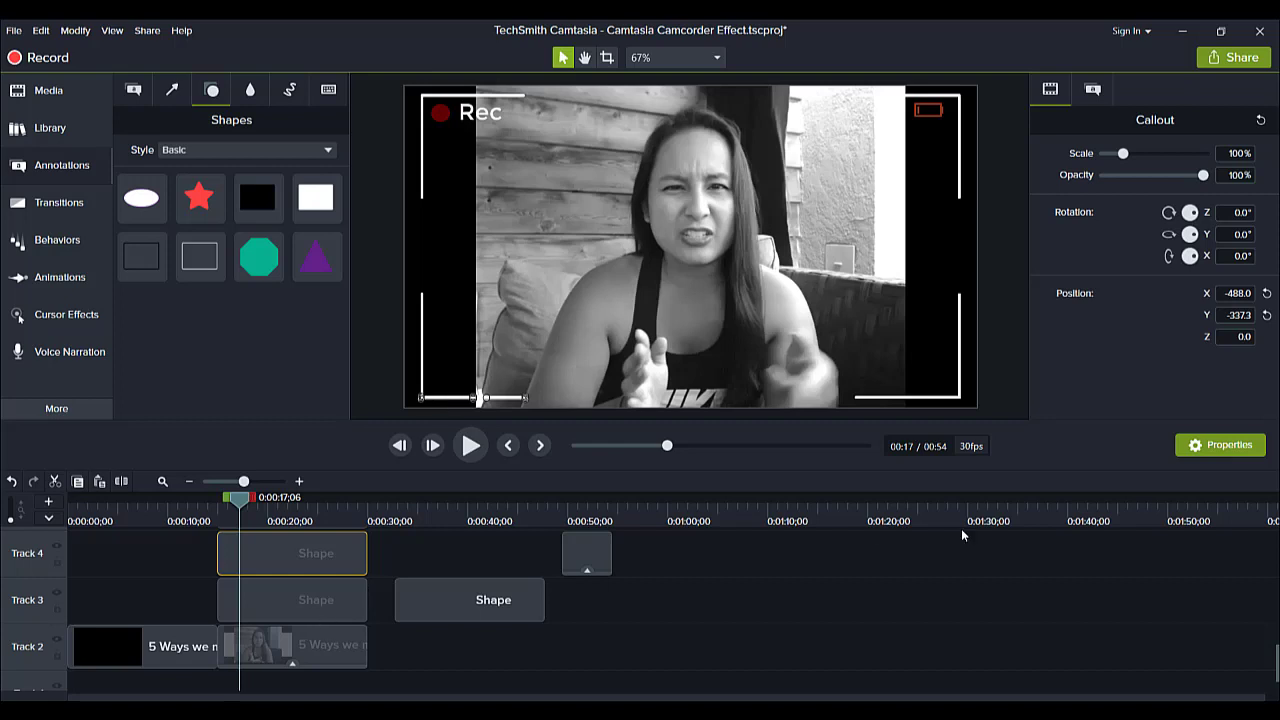
left_click(319, 619)
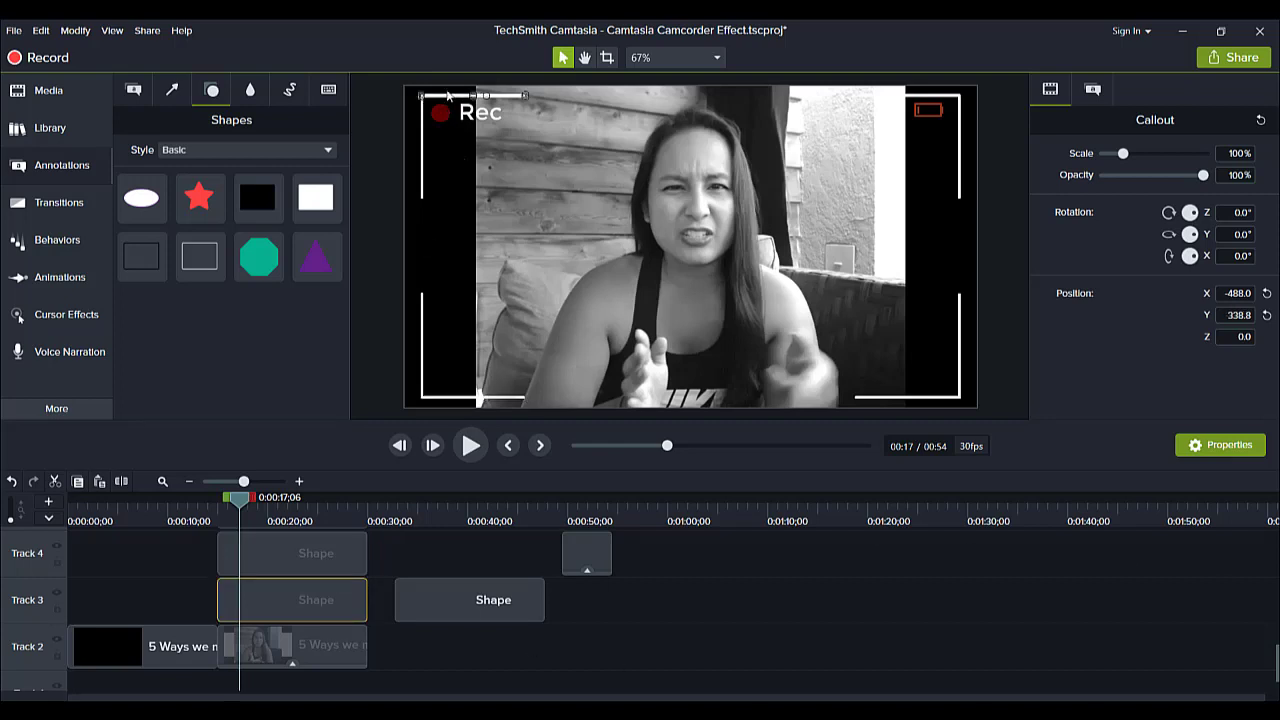
left_click(297, 558)
scroll(330, 600, "up", 2)
left_click(338, 618)
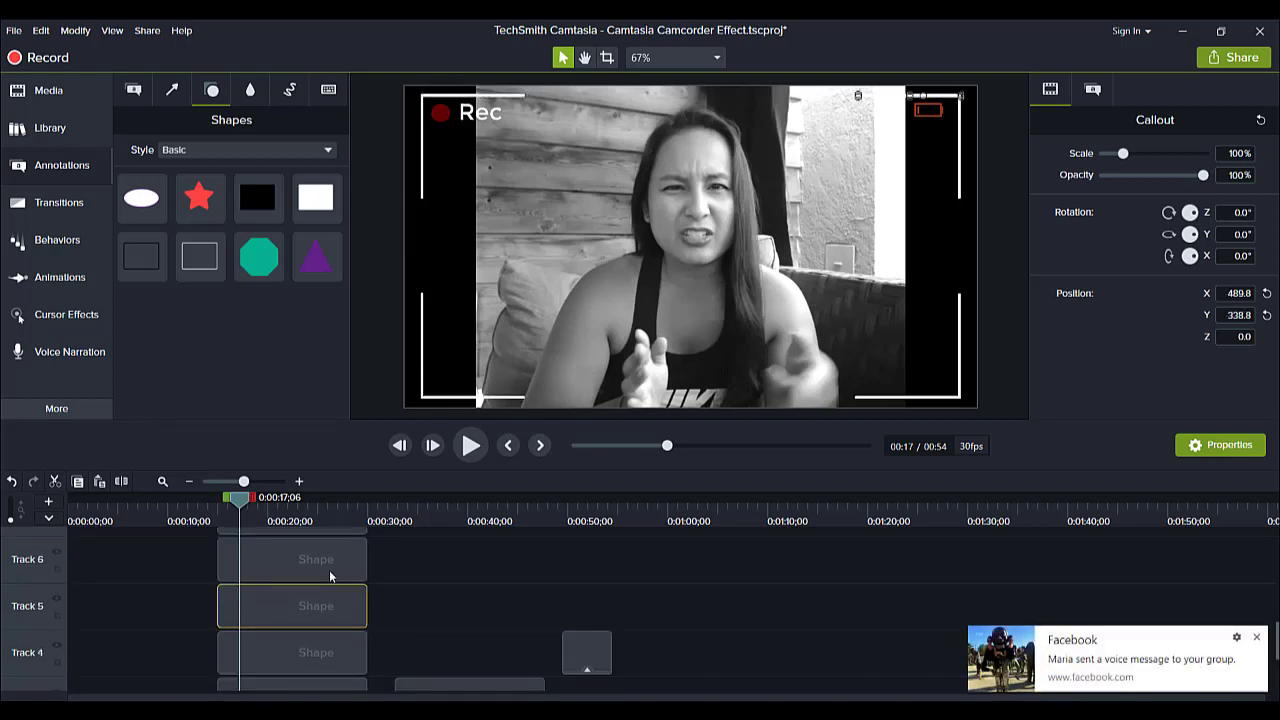
left_click(323, 580)
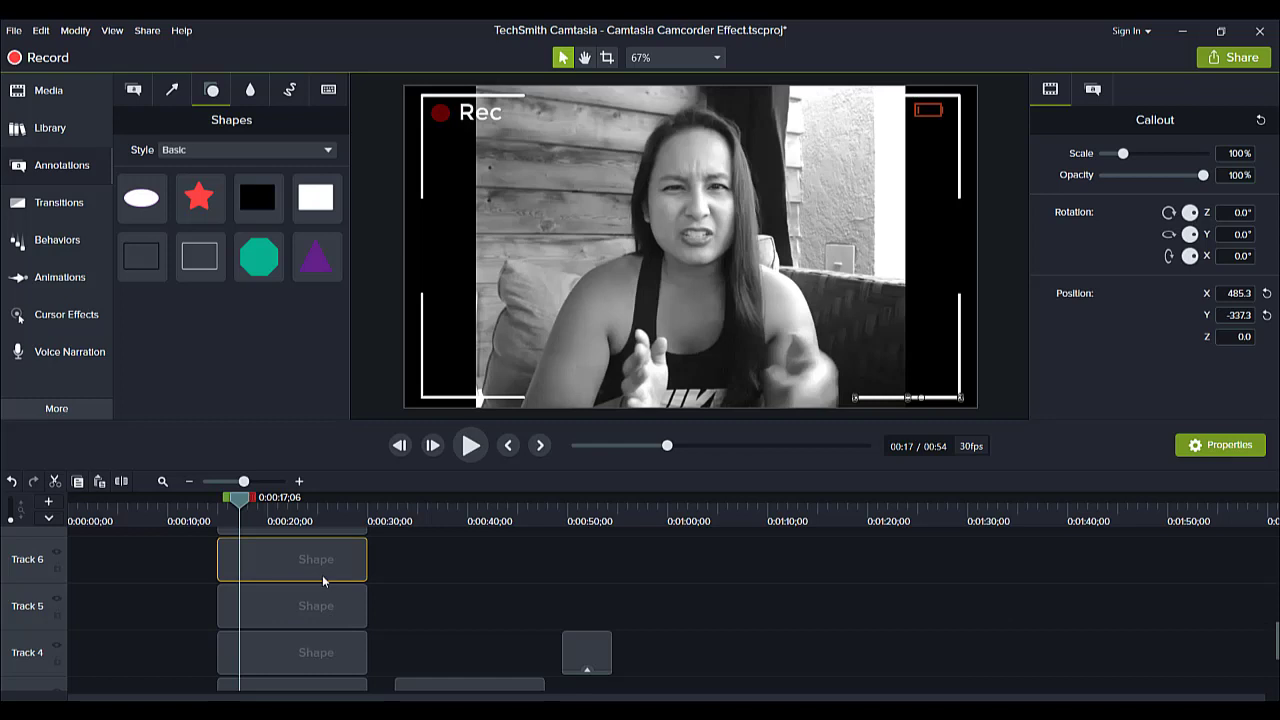
scroll(1275, 626, "up", 2)
scroll(1275, 626, "up", 1)
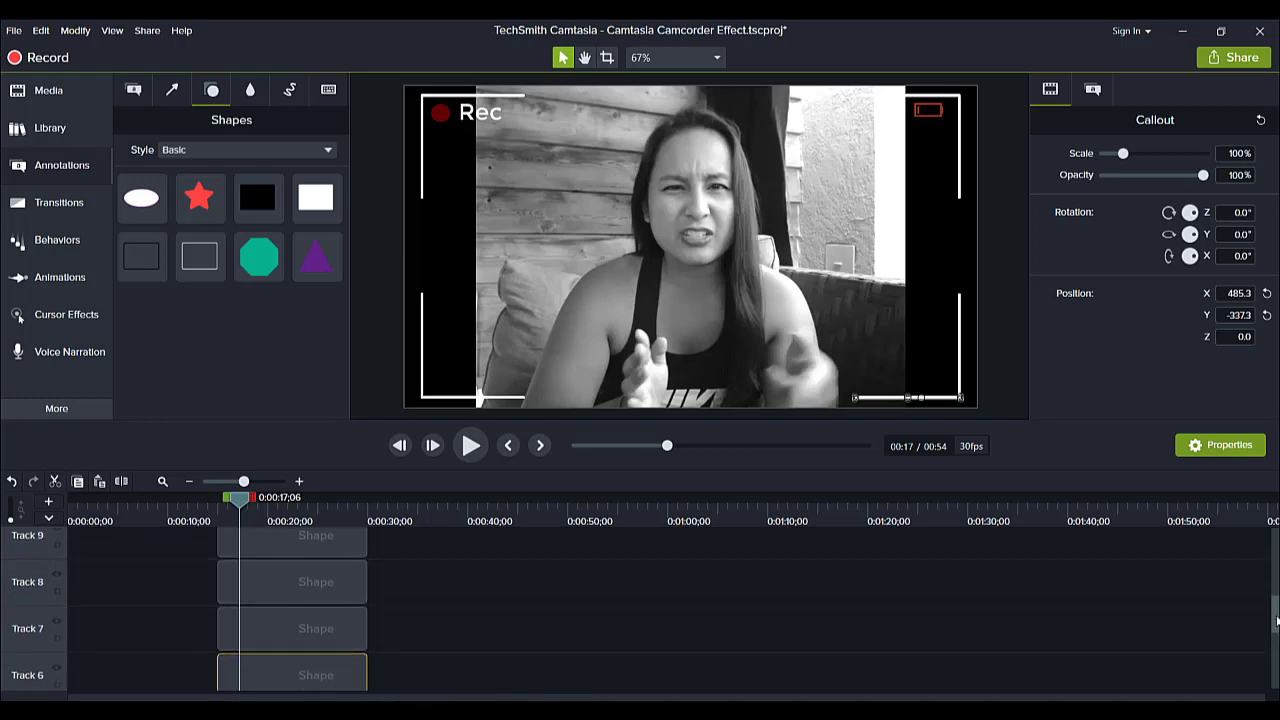
Step: Check the Track 7 bracket's 90° rotation, then rotate the Track 4 white line to -90°
left_click(250, 625)
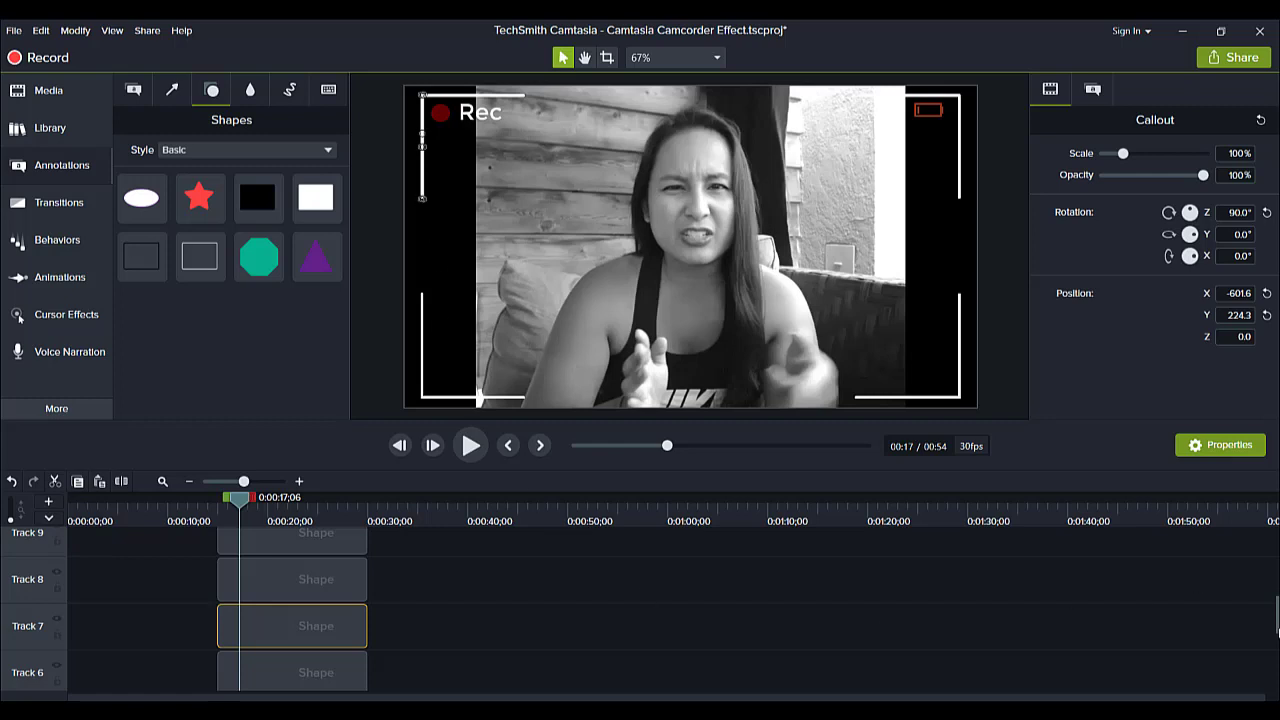
left_click_drag(1277, 630, 1275, 652)
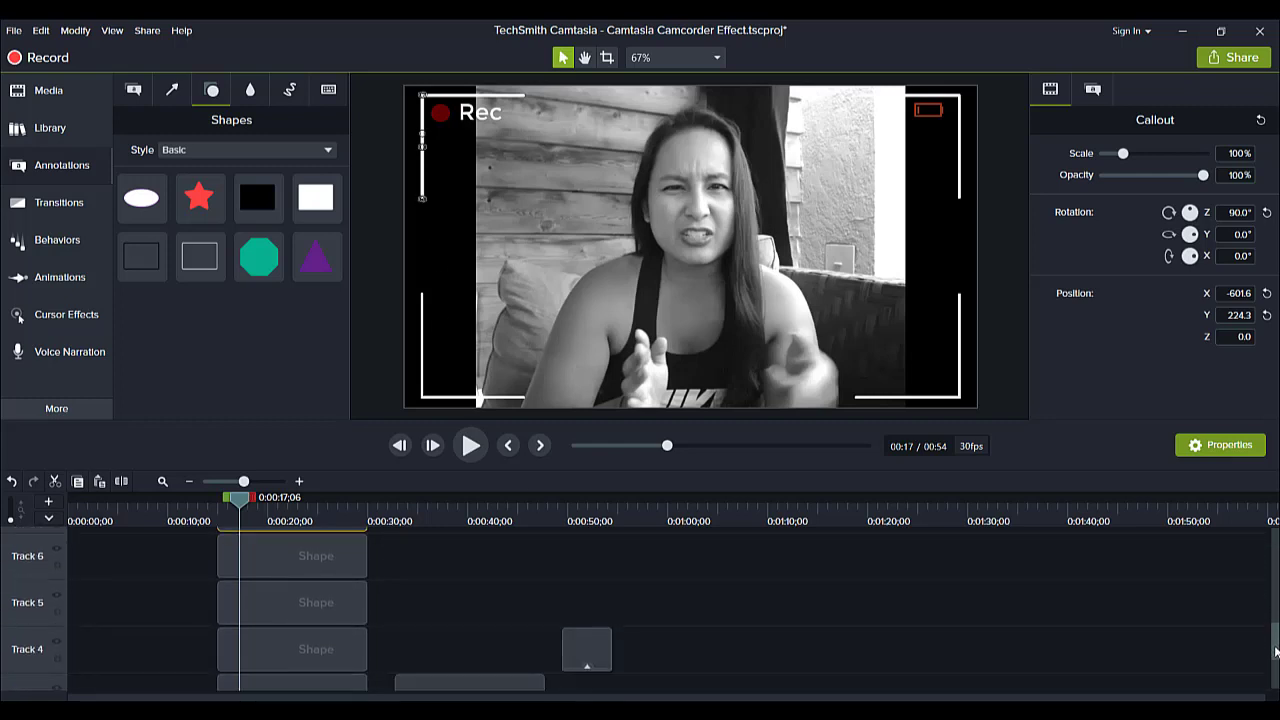
left_click(579, 520)
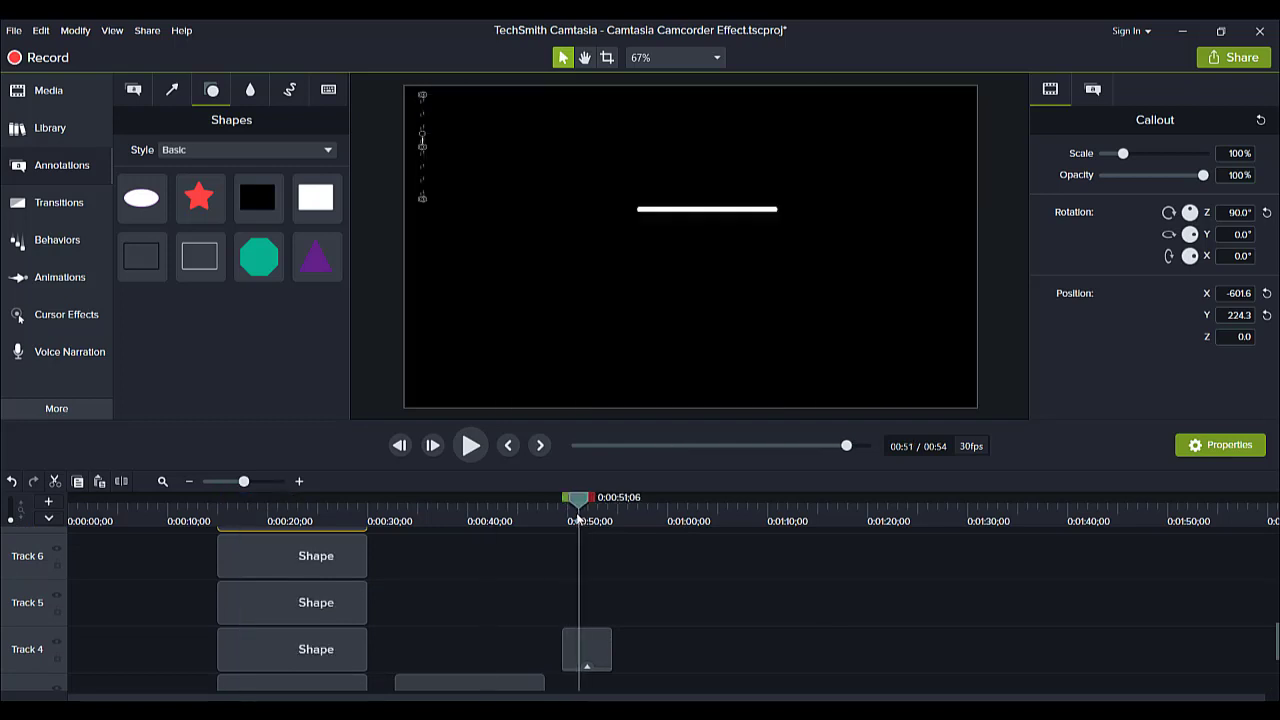
left_click(612, 618)
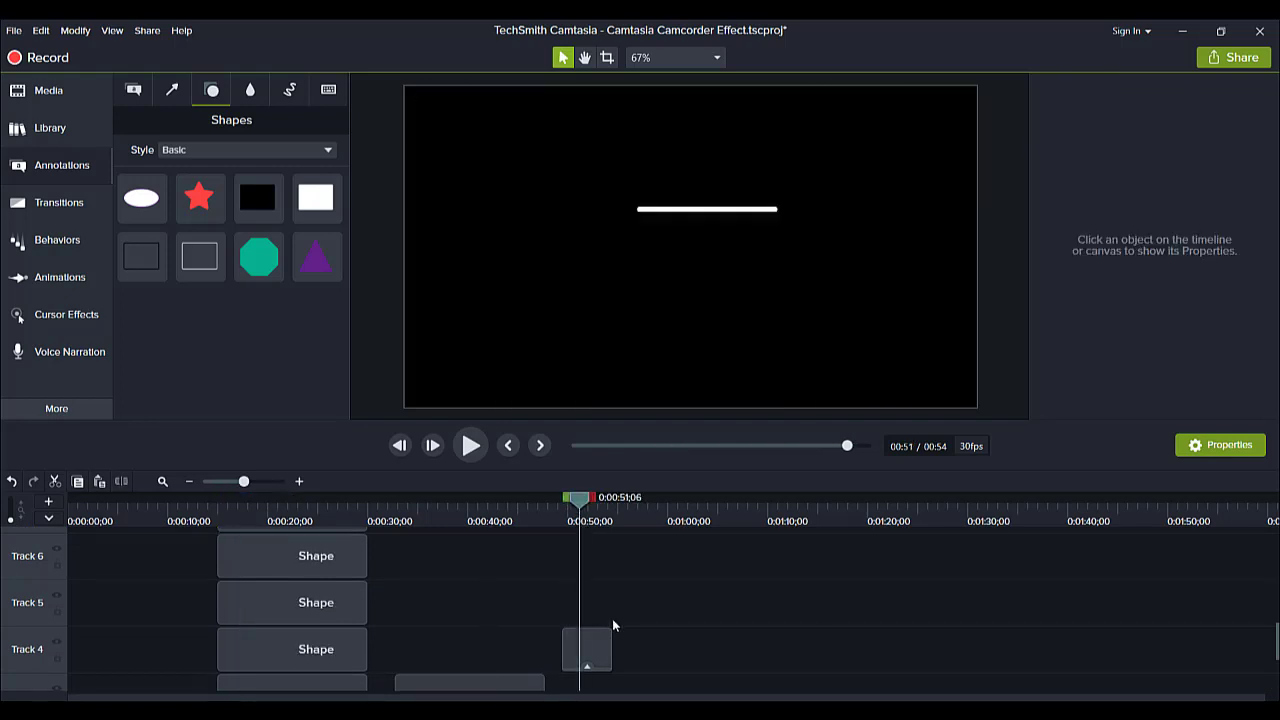
left_click(604, 636)
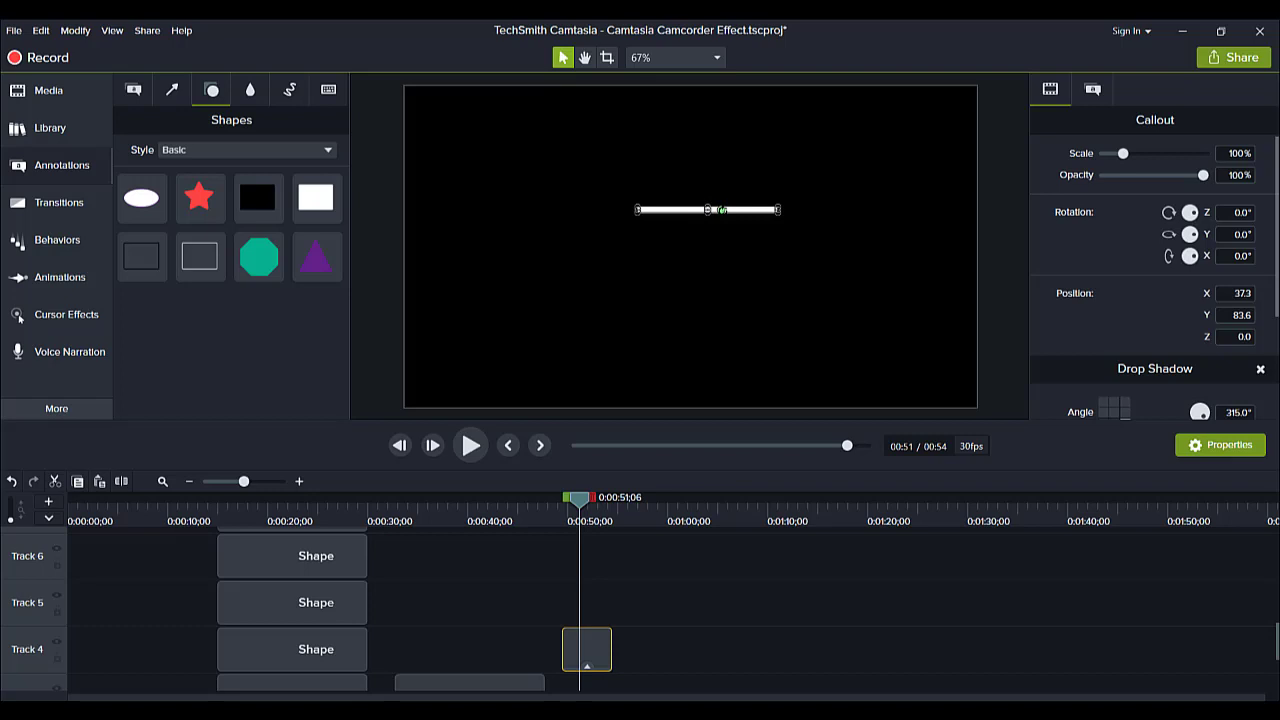
left_click_drag(722, 210, 707, 240)
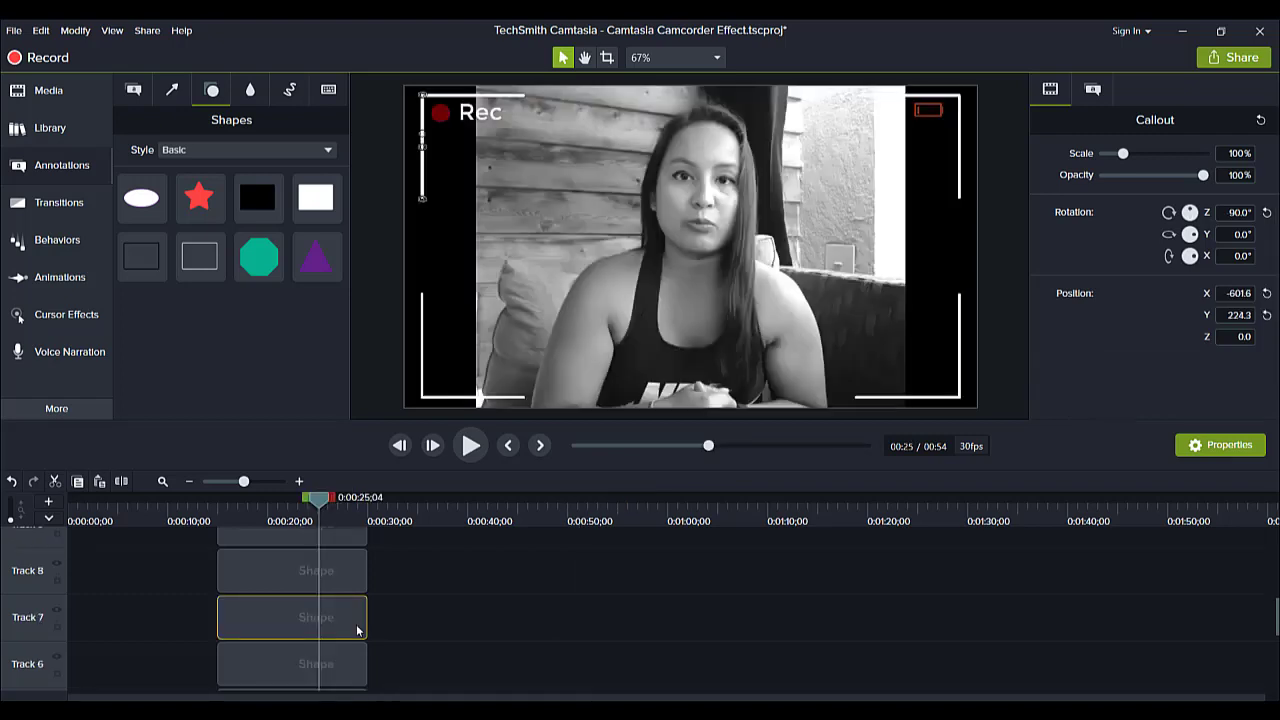
left_click(330, 573)
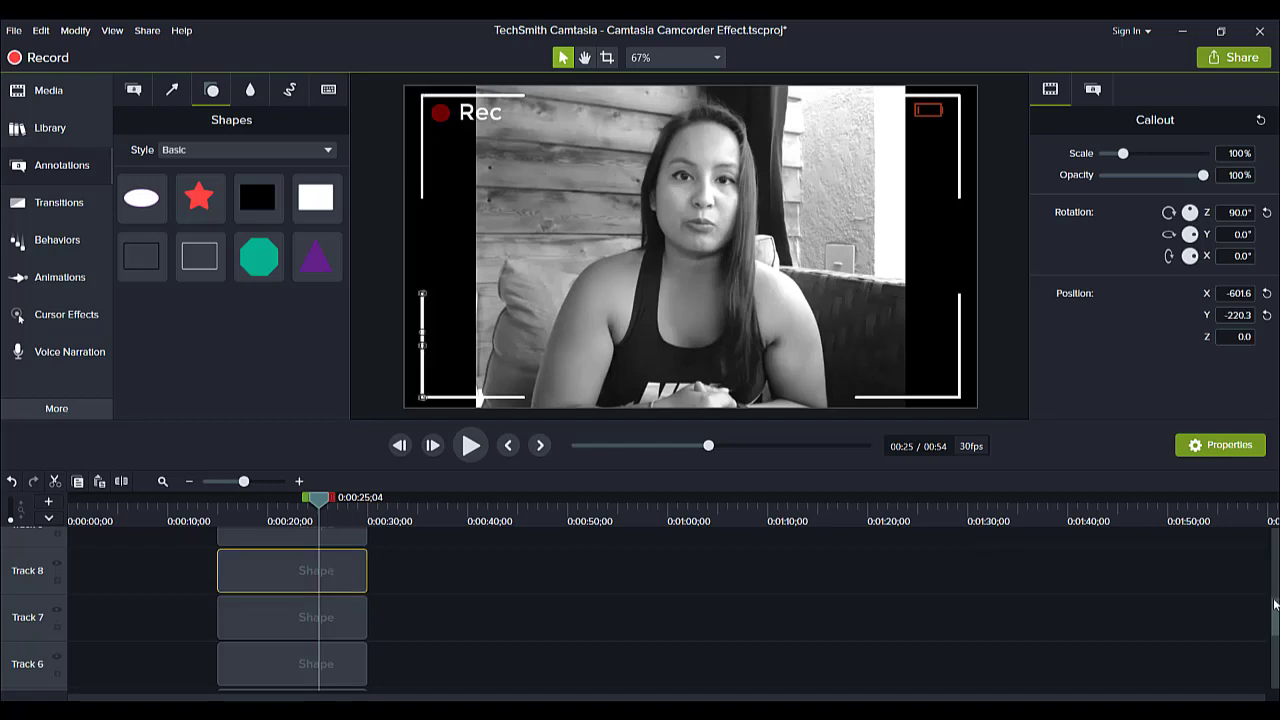
scroll(335, 666, "up", 3)
left_click(335, 666)
left_click(335, 618)
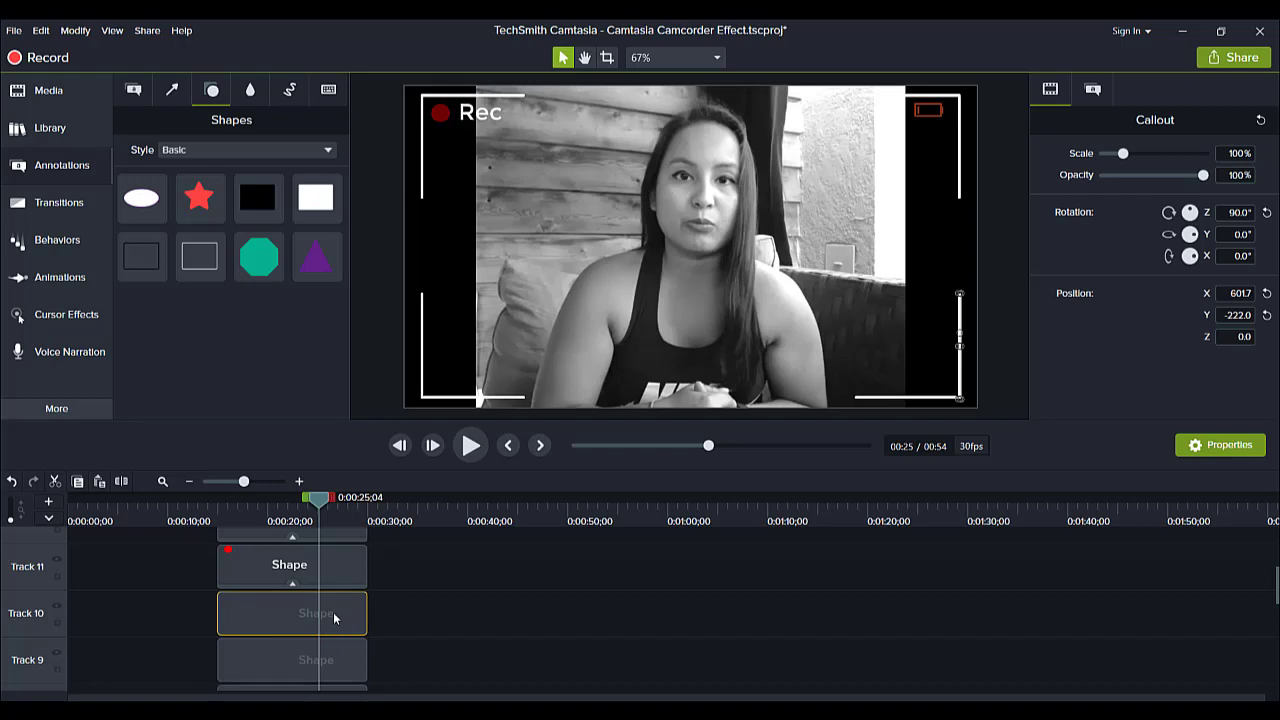
Step: Add a white ellipse at 0:43 and shrink it into a small circle at X -137.9, Y 56.7
left_click(331, 575)
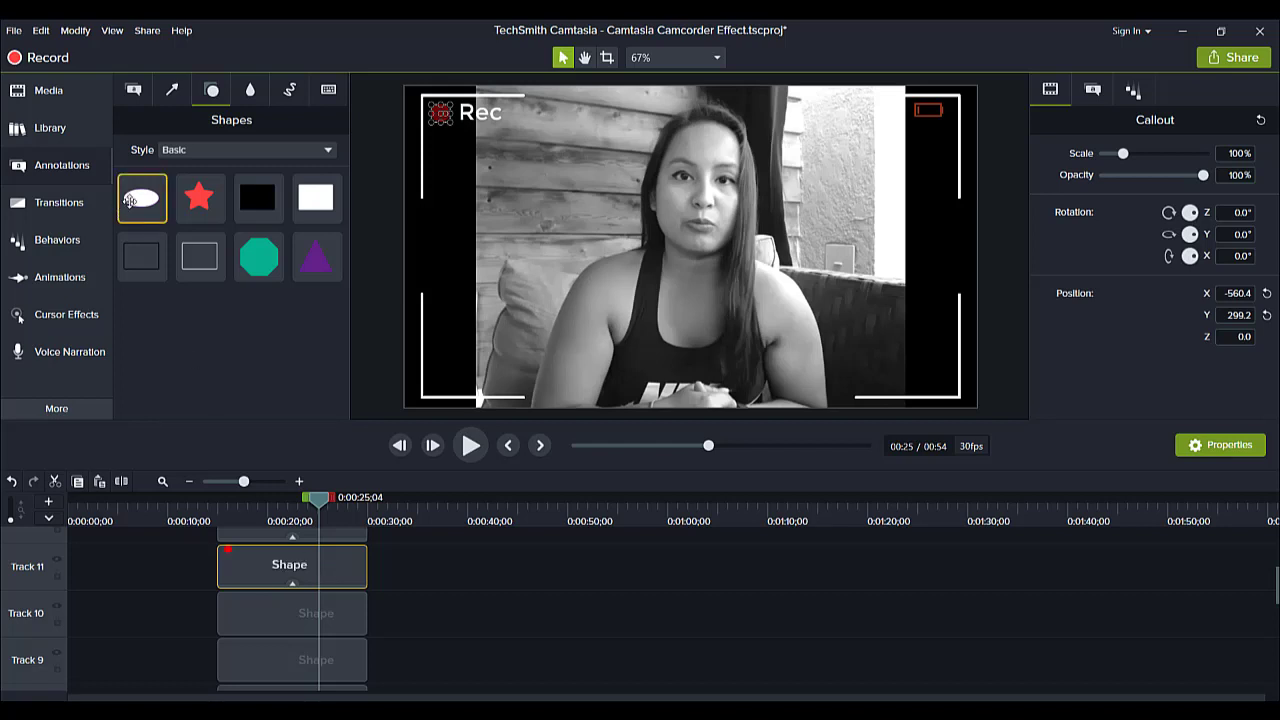
left_click_drag(129, 201, 485, 564)
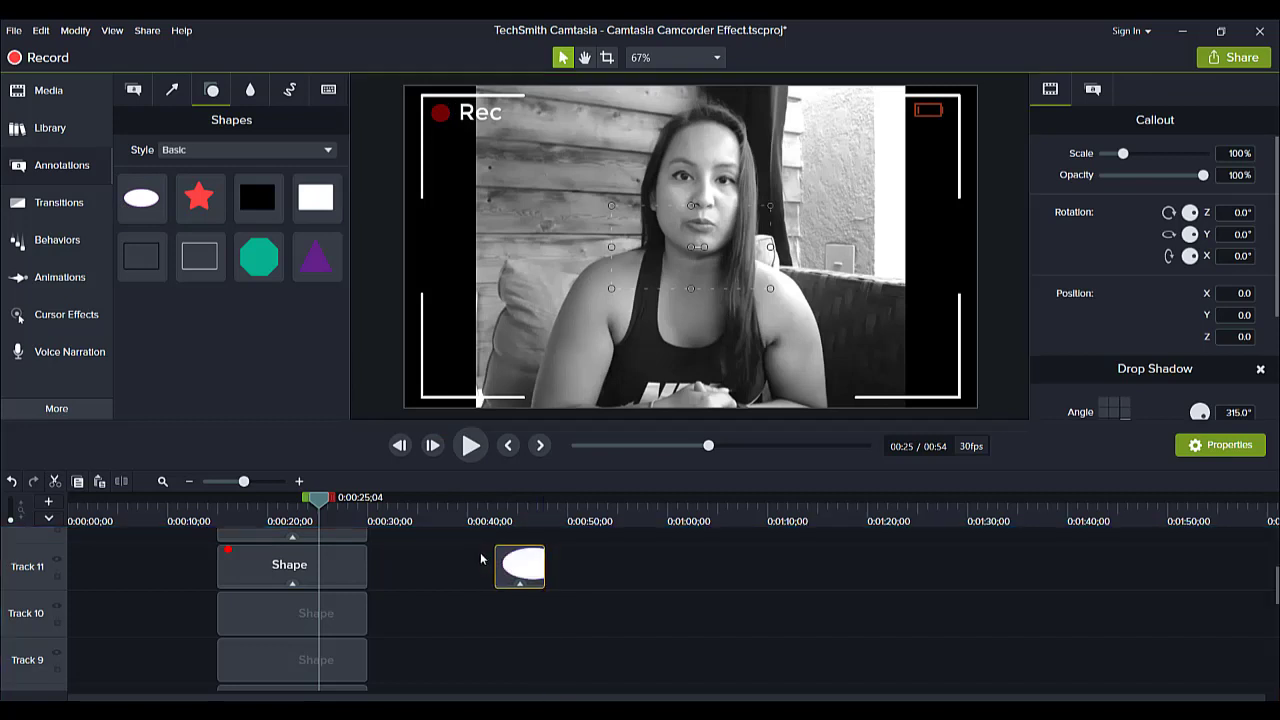
left_click(494, 522)
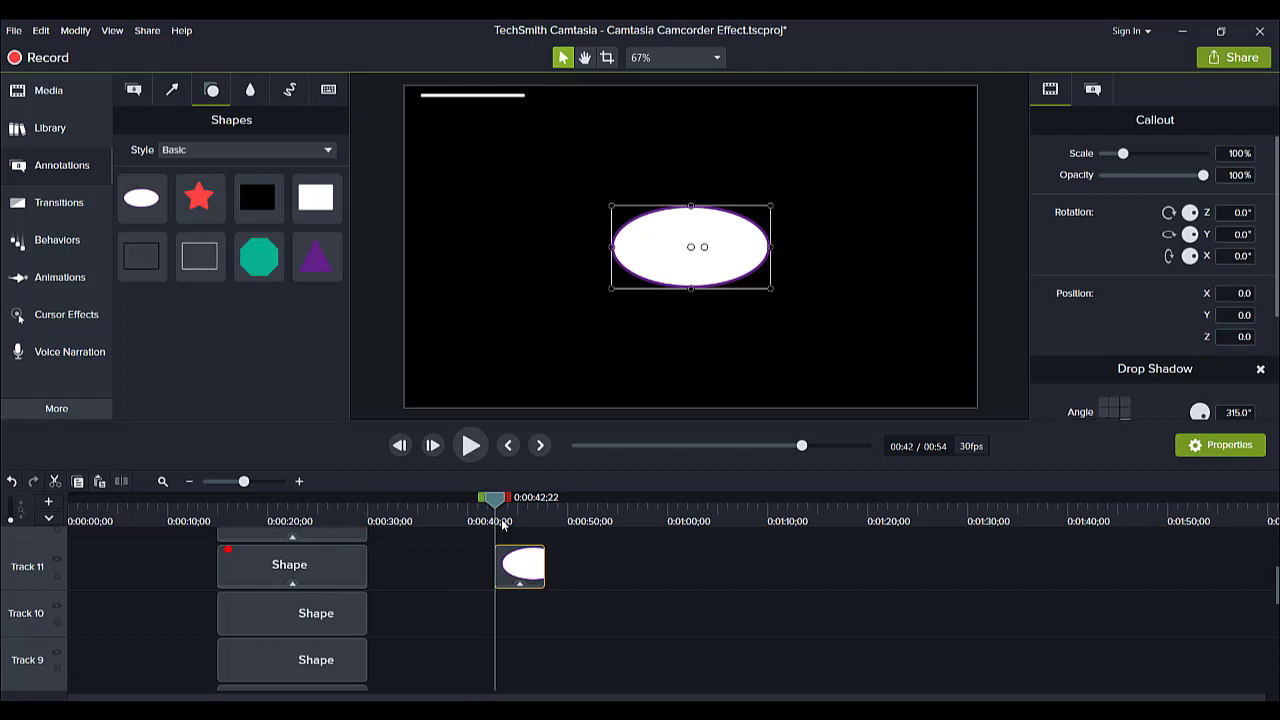
left_click_drag(496, 499, 500, 500)
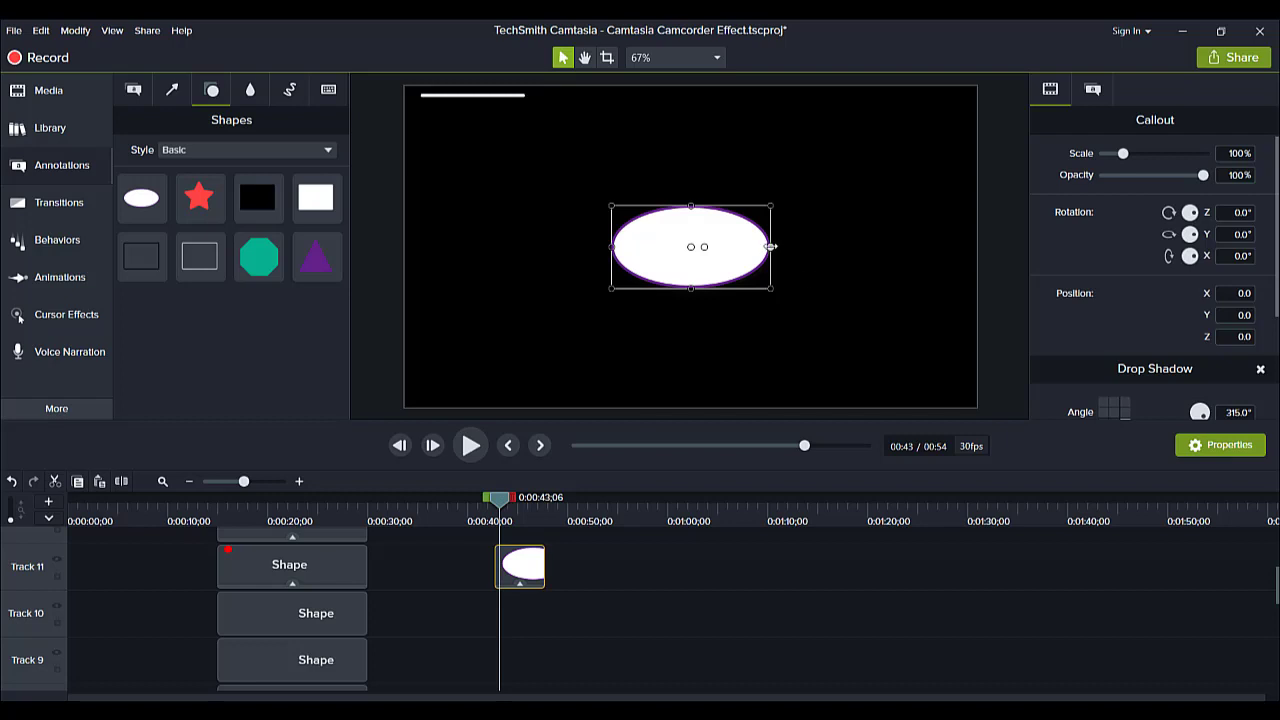
left_click_drag(771, 246, 691, 282)
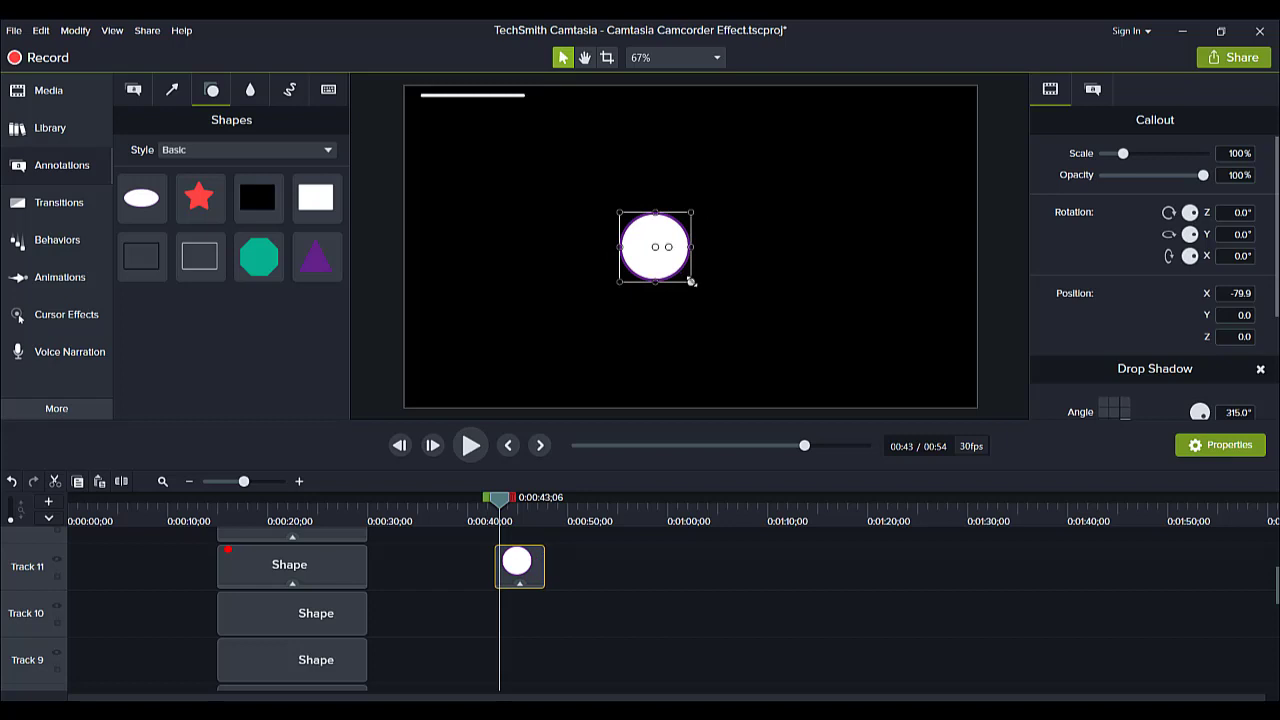
left_click_drag(691, 282, 642, 230)
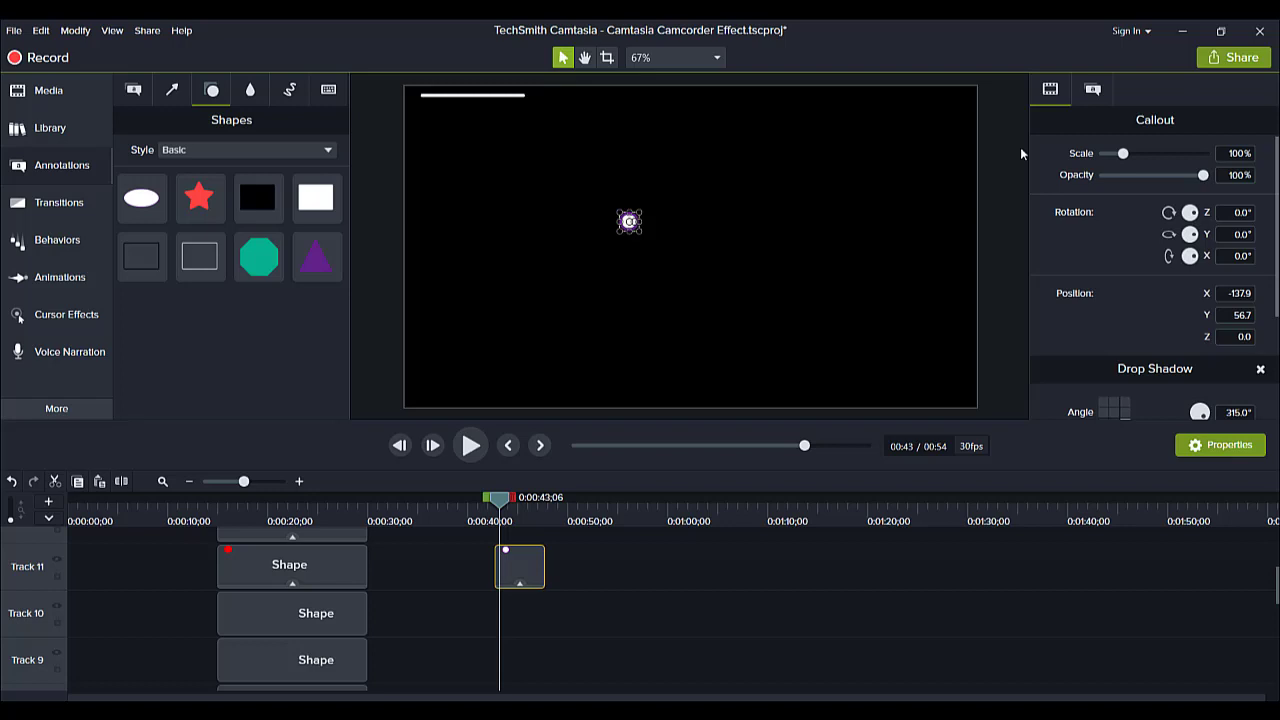
Step: Set the dot's fill to red #FB0000 and its outline to bright red #FF0006
left_click(1093, 90)
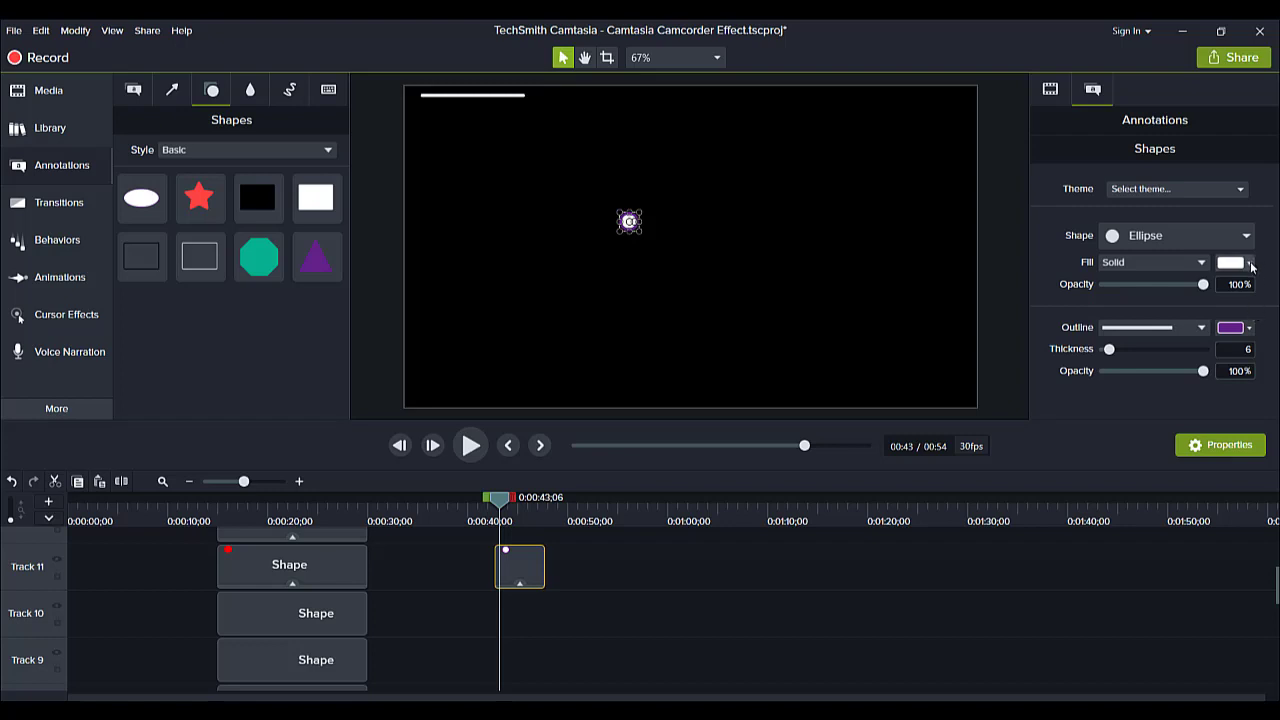
left_click(1249, 263)
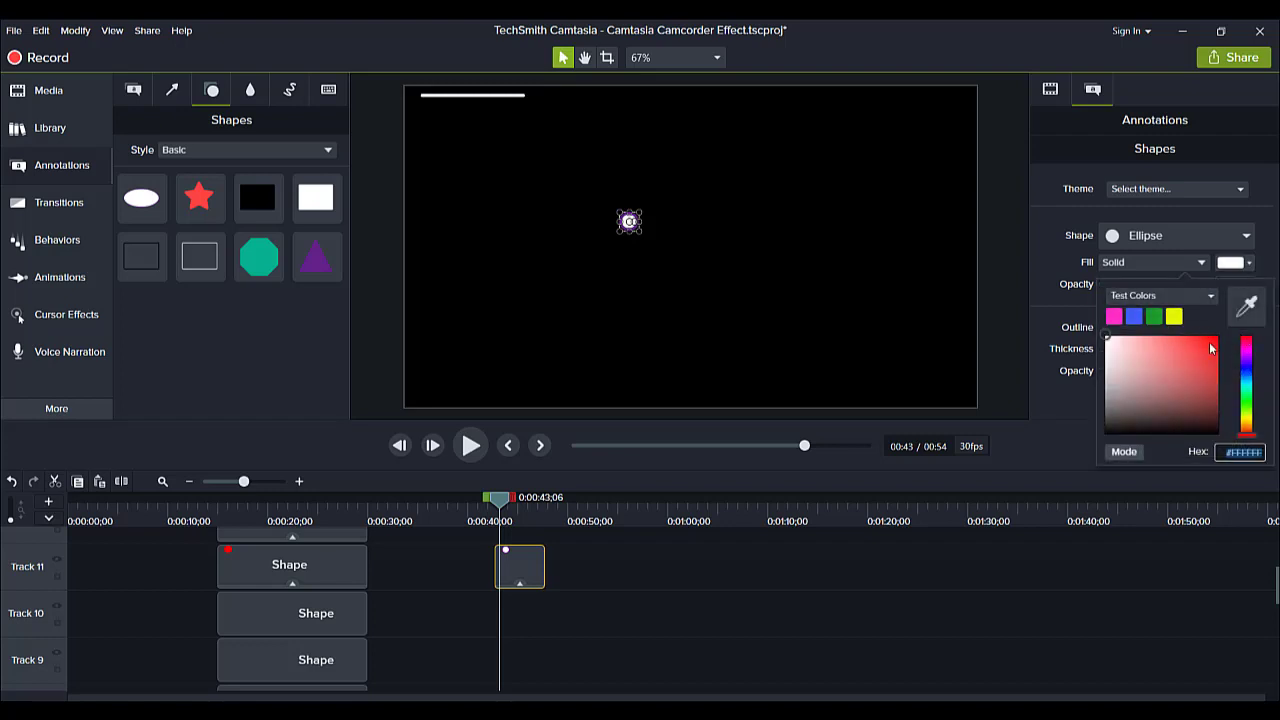
left_click_drag(1218, 344, 1230, 336)
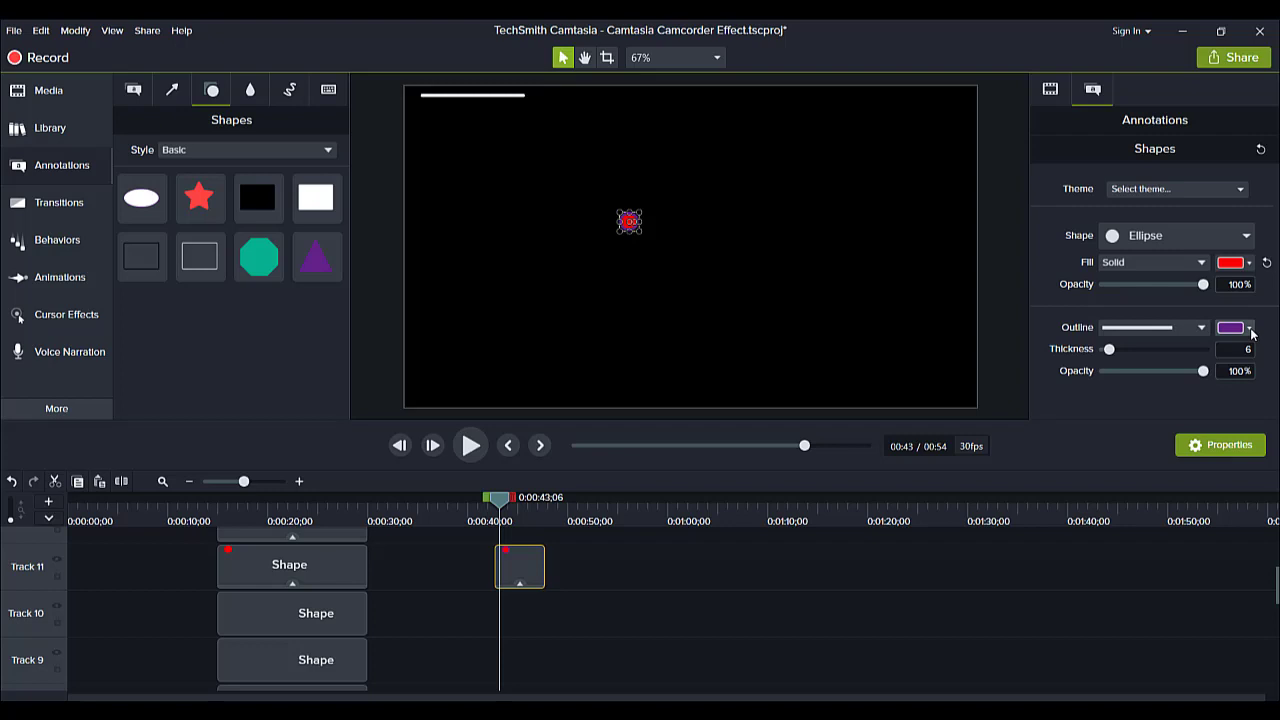
left_click(1249, 329)
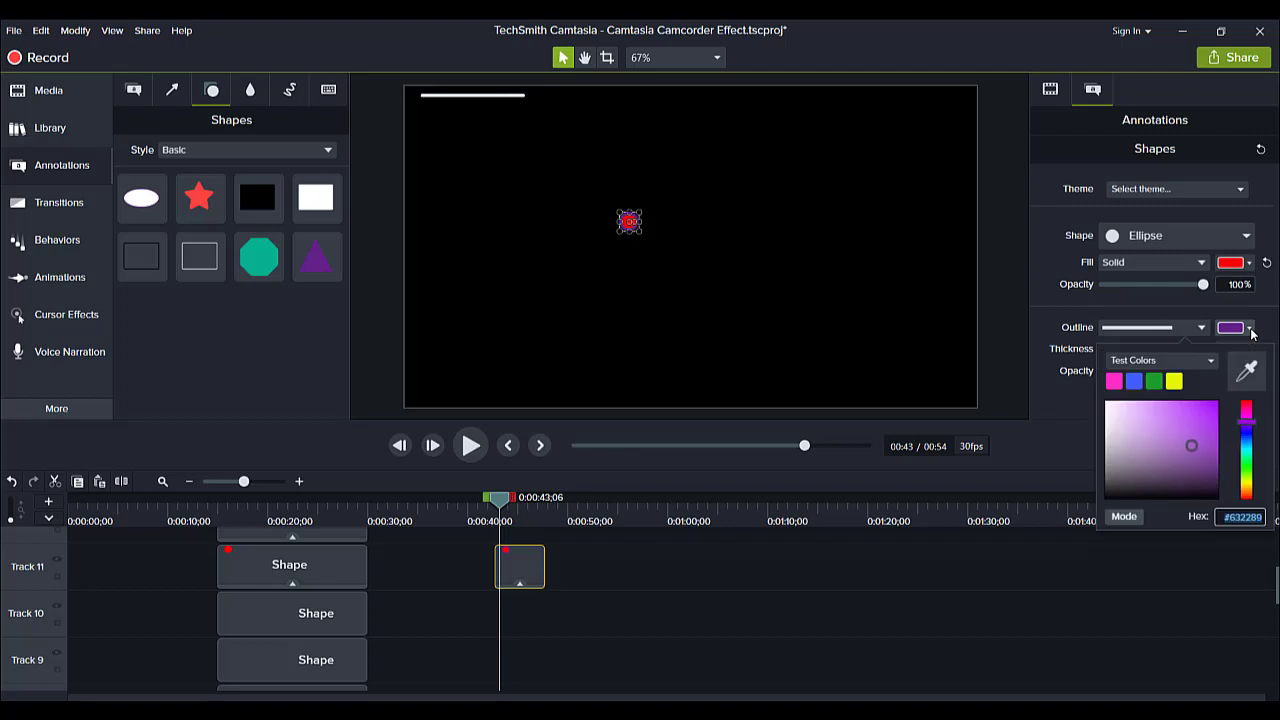
left_click(1243, 426)
left_click_drag(1243, 426, 1240, 401)
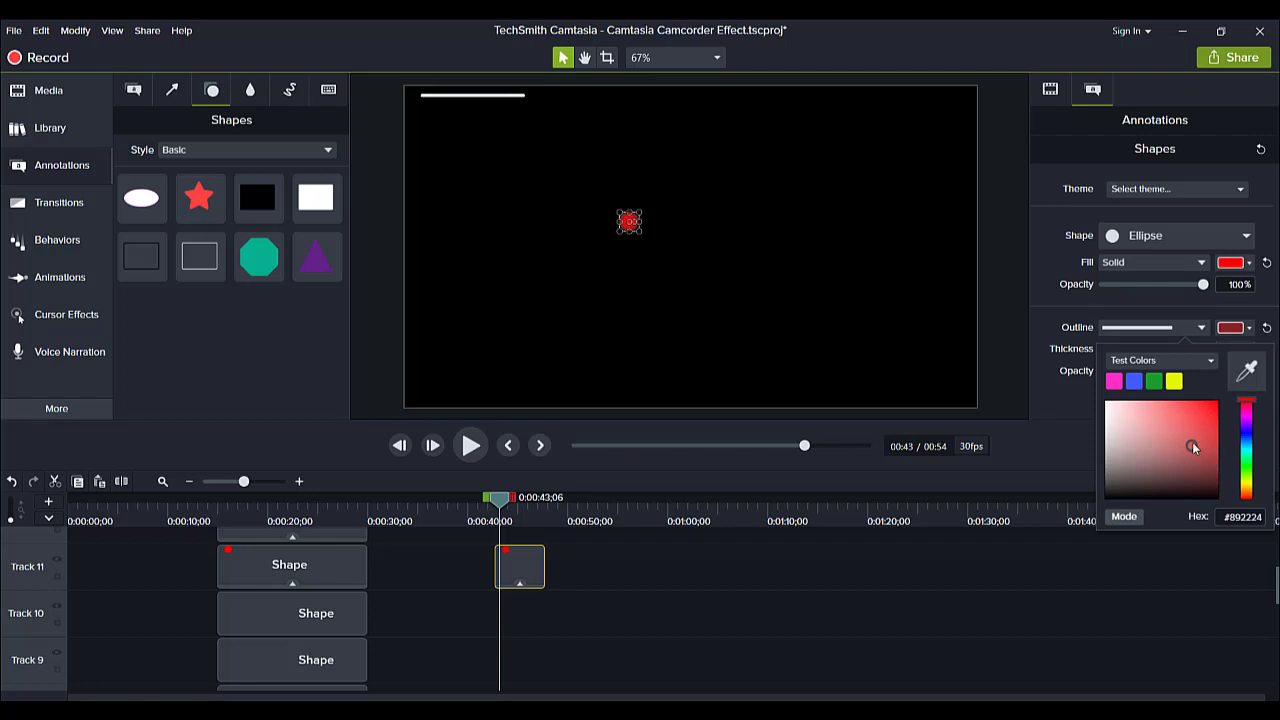
left_click_drag(1192, 446, 1228, 377)
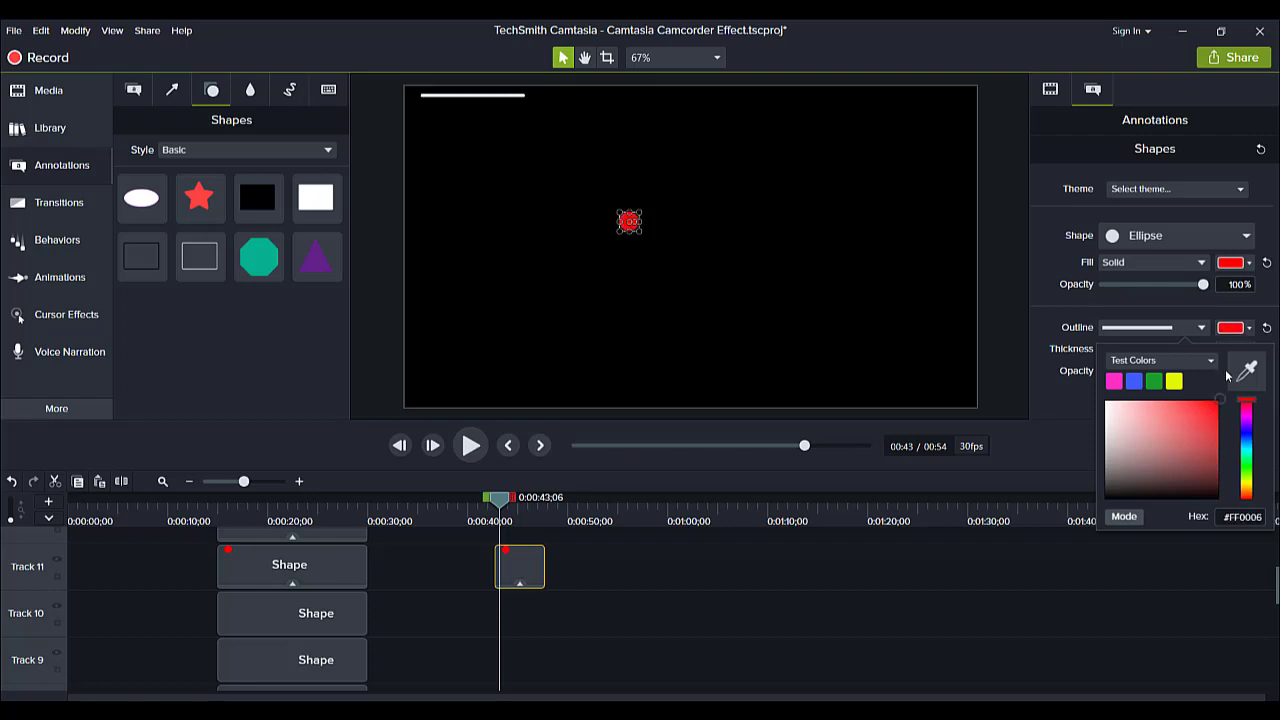
left_click(1032, 401)
left_click(679, 238)
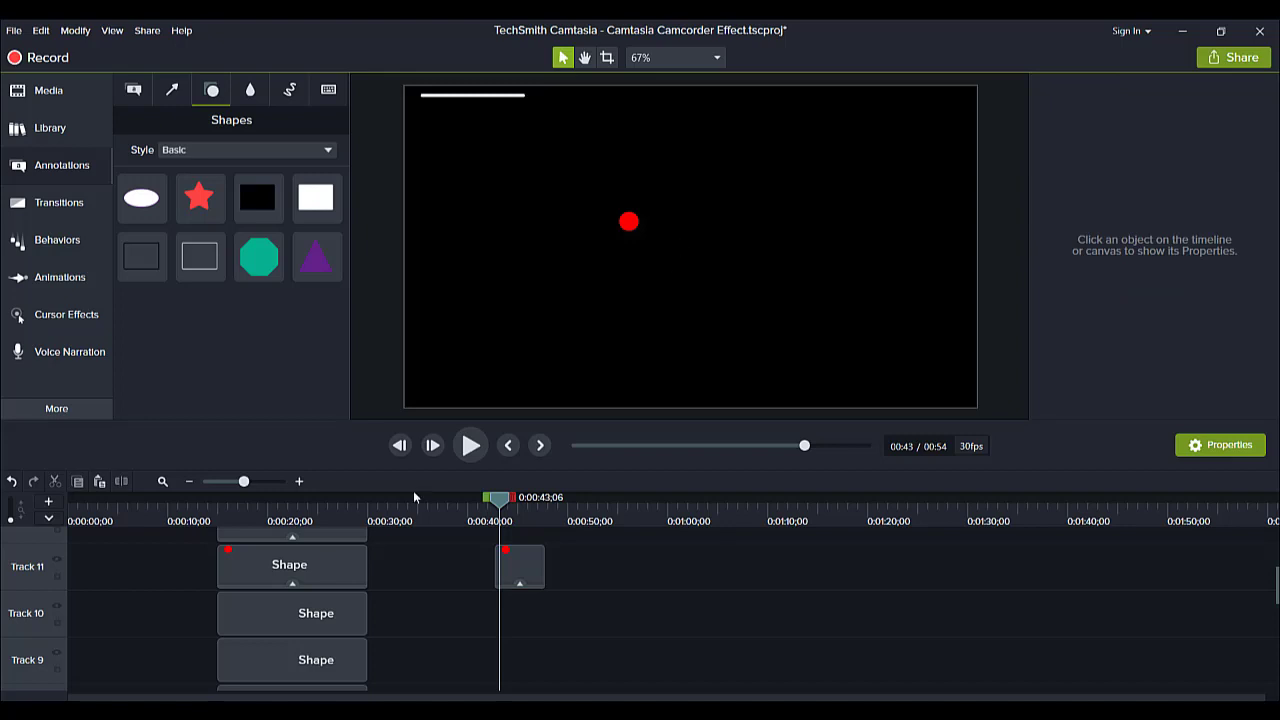
Step: Select the existing Rec text clip on Track 12 and switch the annotations to Callouts
left_click(261, 502)
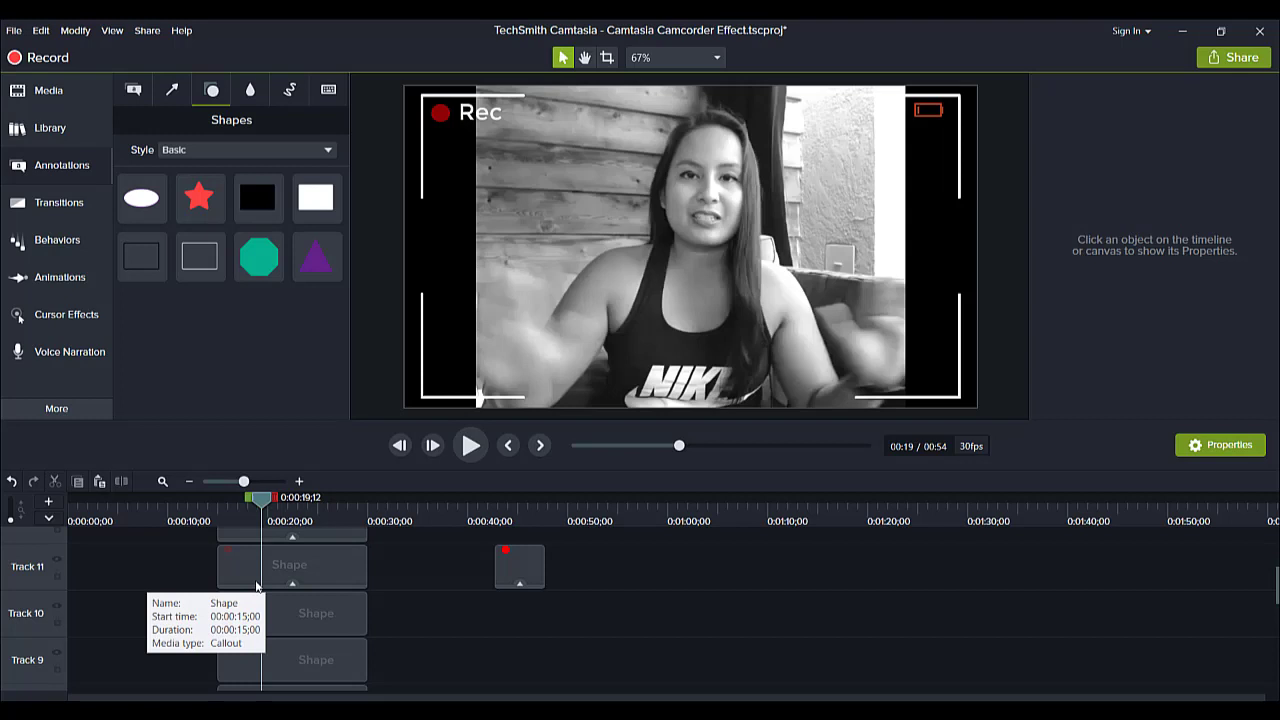
scroll(361, 590, "up", 1)
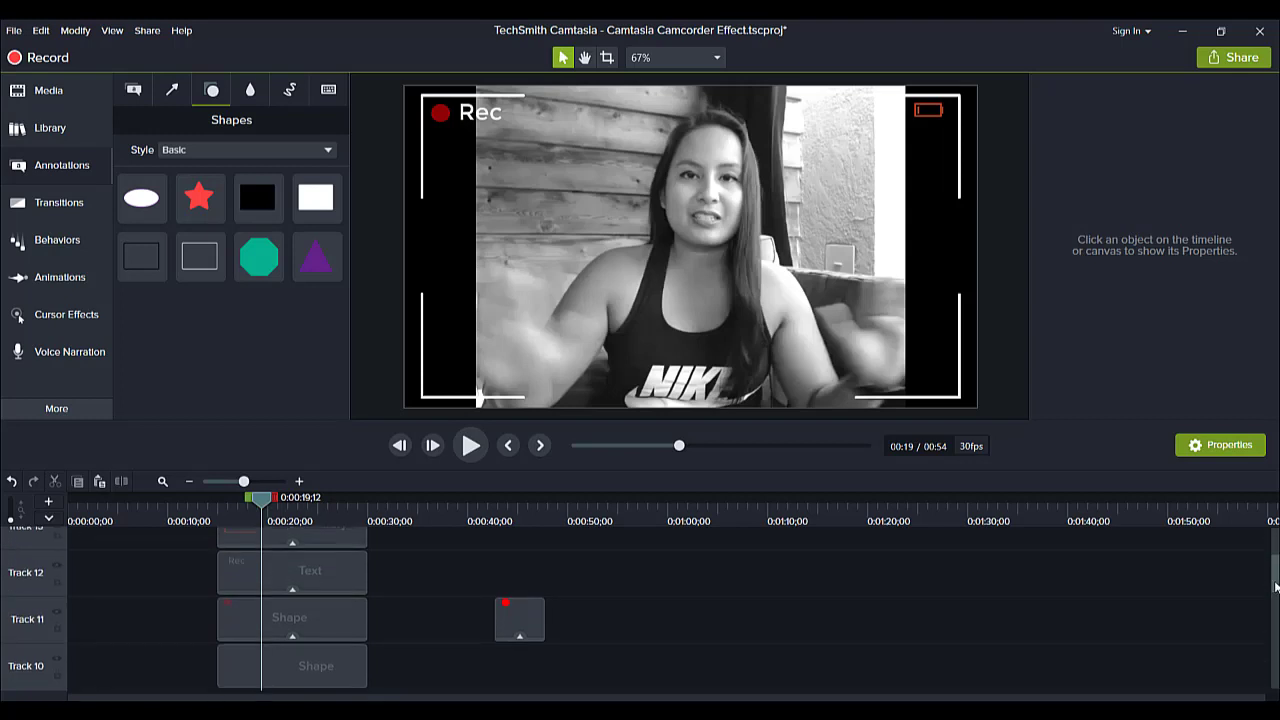
left_click(343, 580)
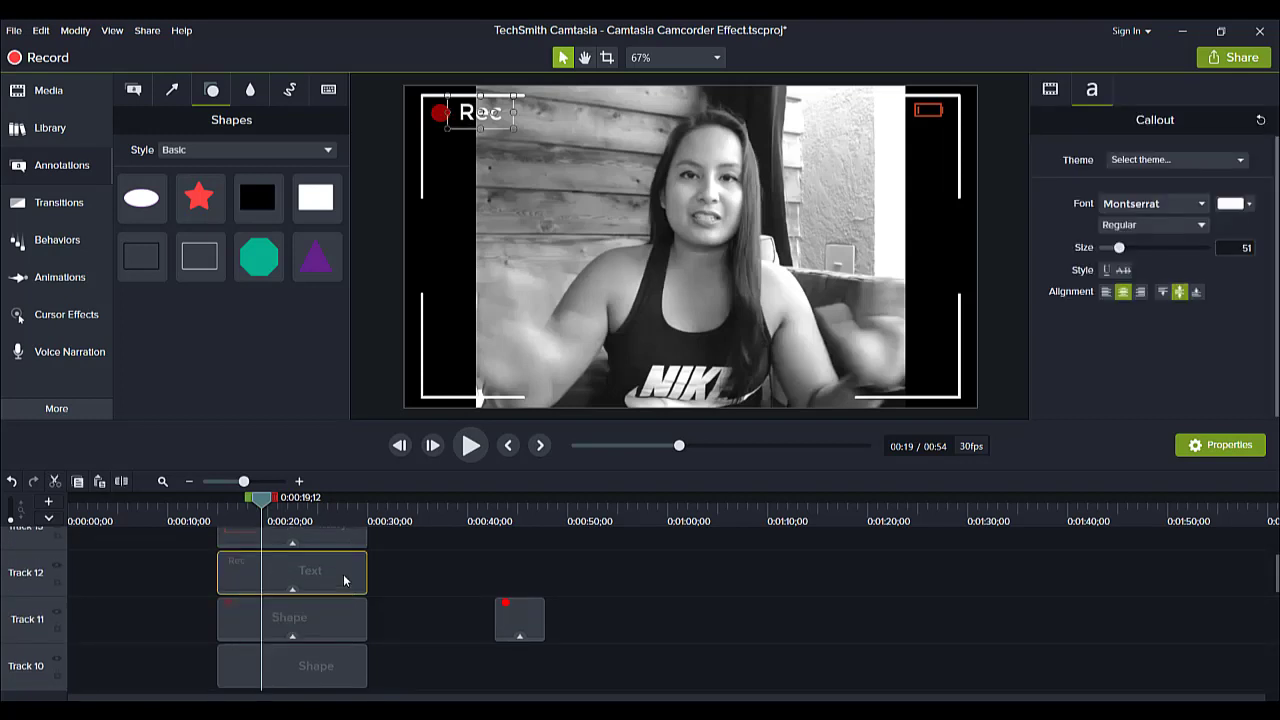
left_click(20, 167)
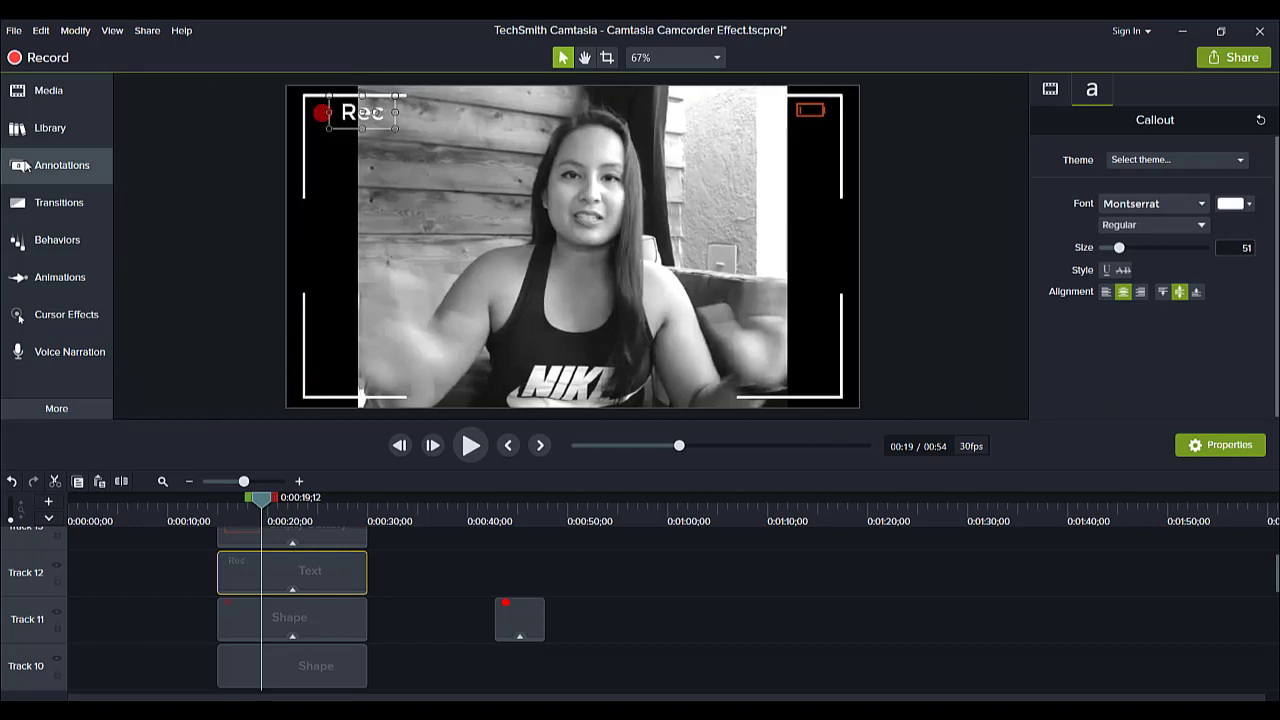
left_click(24, 168)
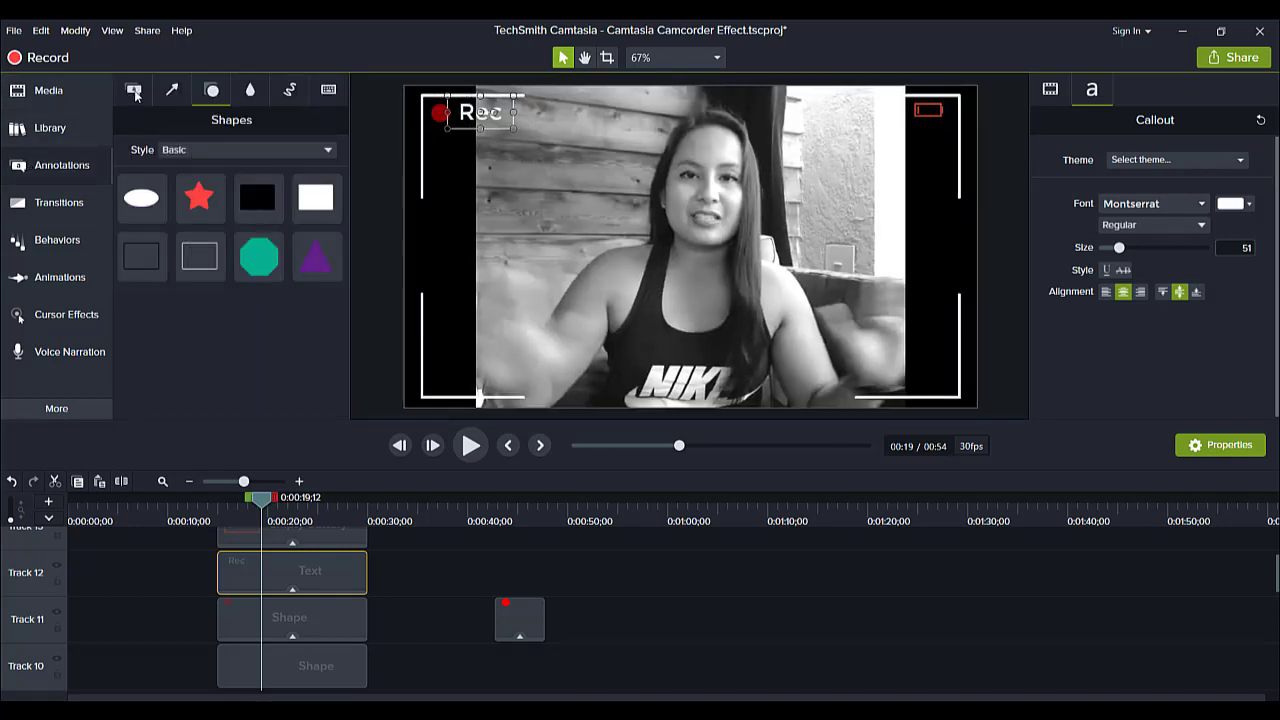
left_click(134, 91)
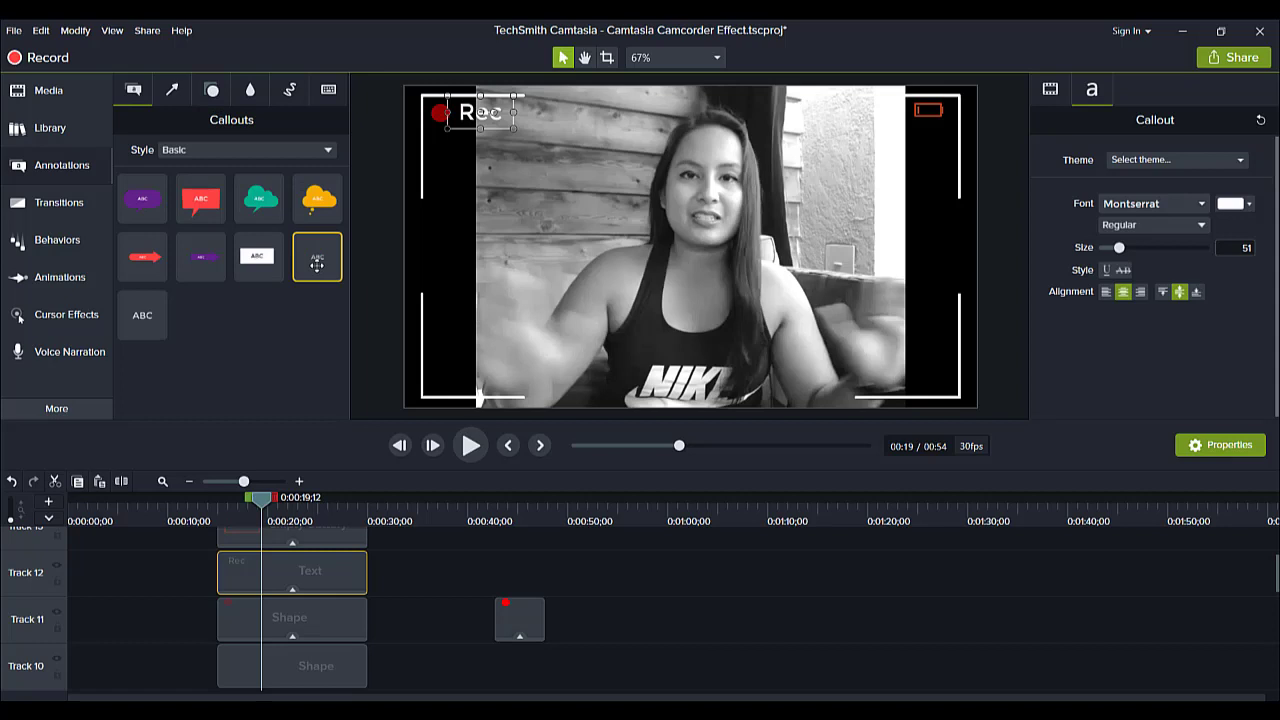
Step: Drop a plain text callout onto Track 12 at about 0:48 and change its text to 'Rec'
left_click_drag(317, 261, 566, 571)
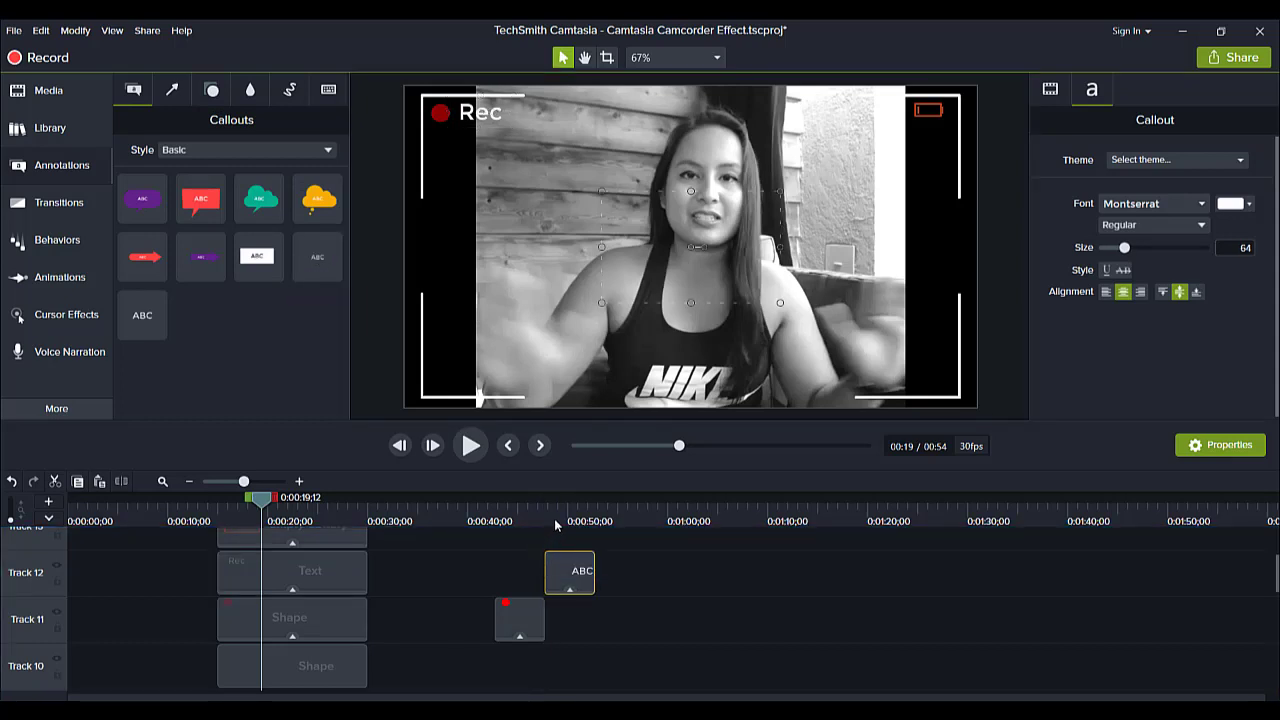
left_click(556, 526)
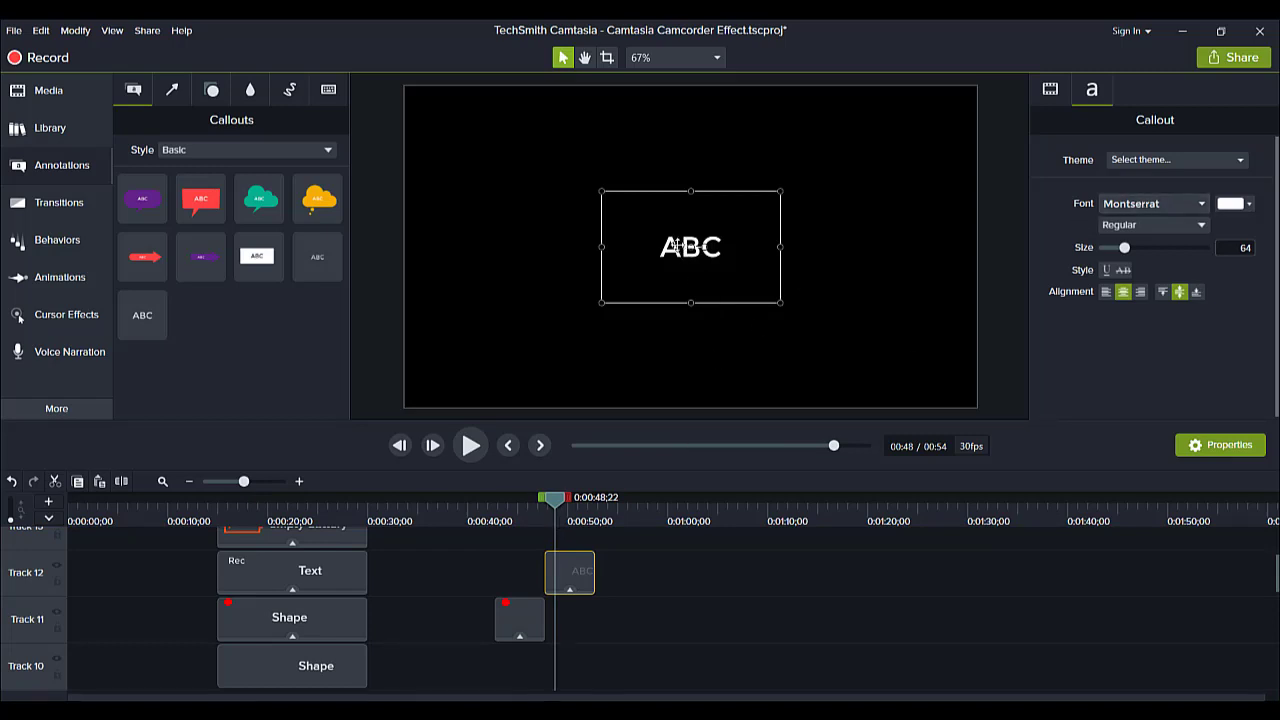
double_click(675, 247)
type("Rec")
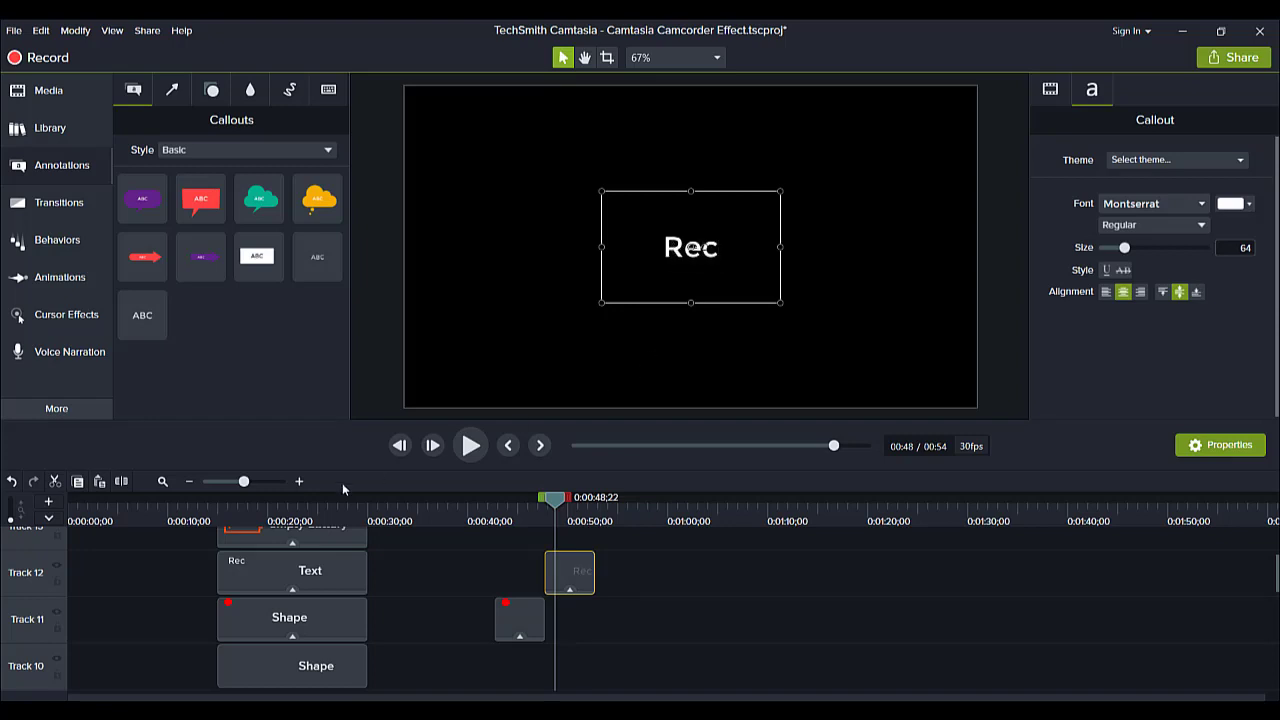
Step: Select the empty-battery image on Track 13 and preview it around 0:22–0:25
left_click(297, 513)
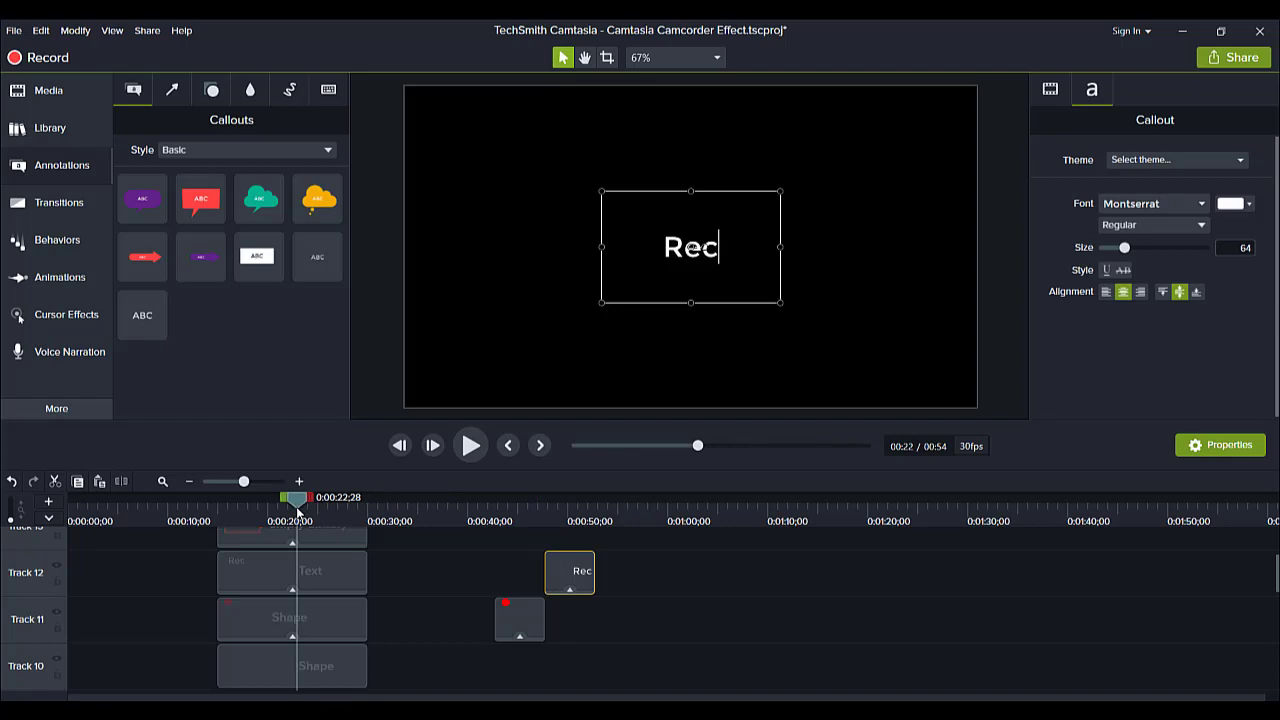
scroll(1275, 575, "up", 1)
scroll(1275, 575, "up", 1)
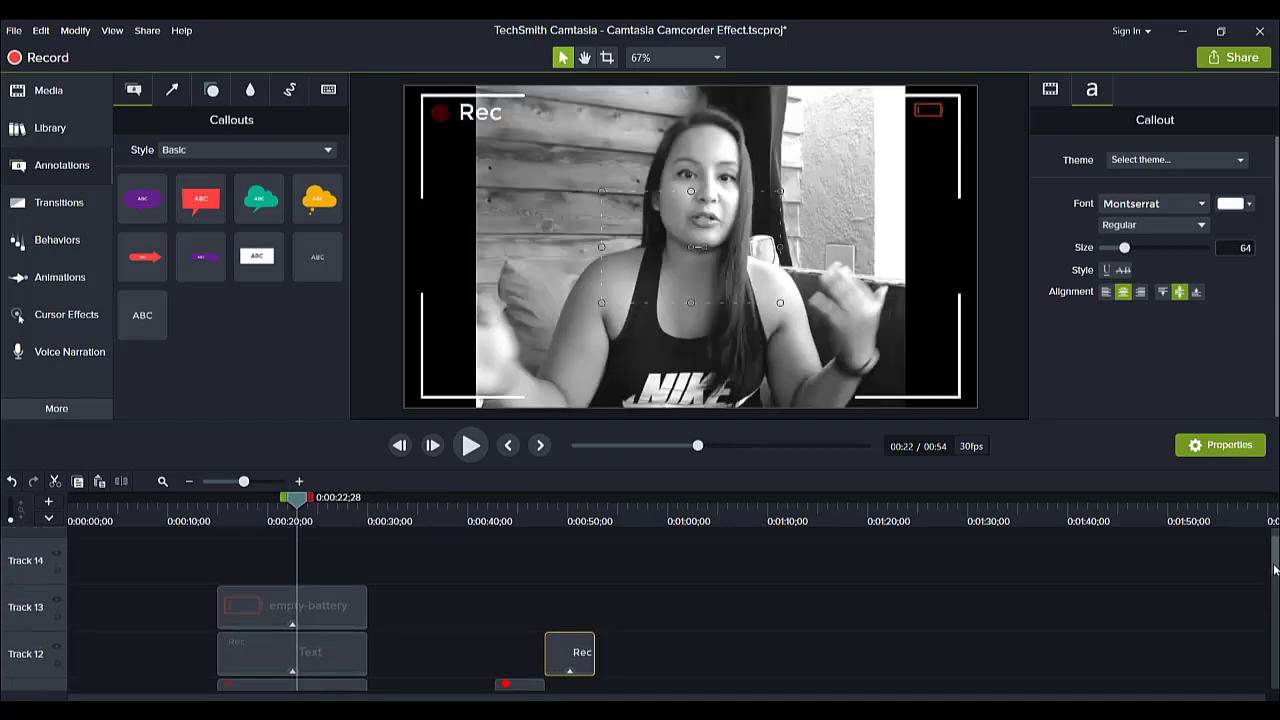
left_click(337, 604)
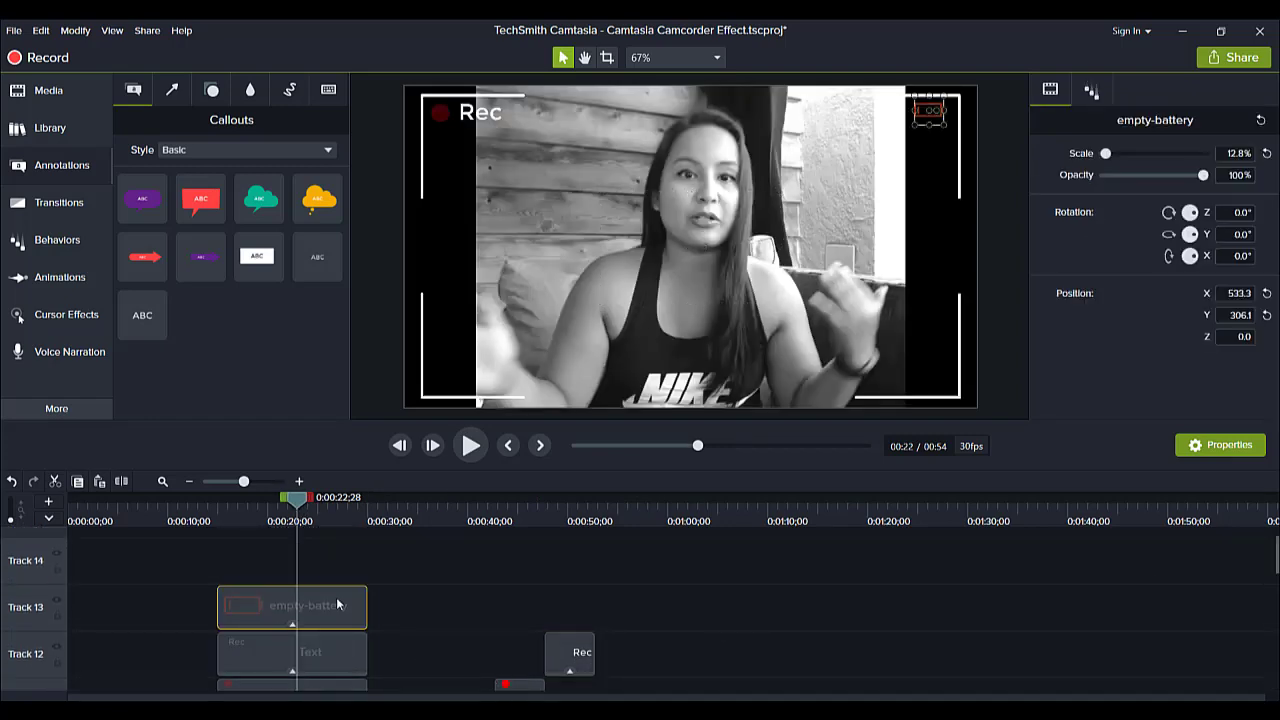
left_click_drag(311, 520, 322, 521)
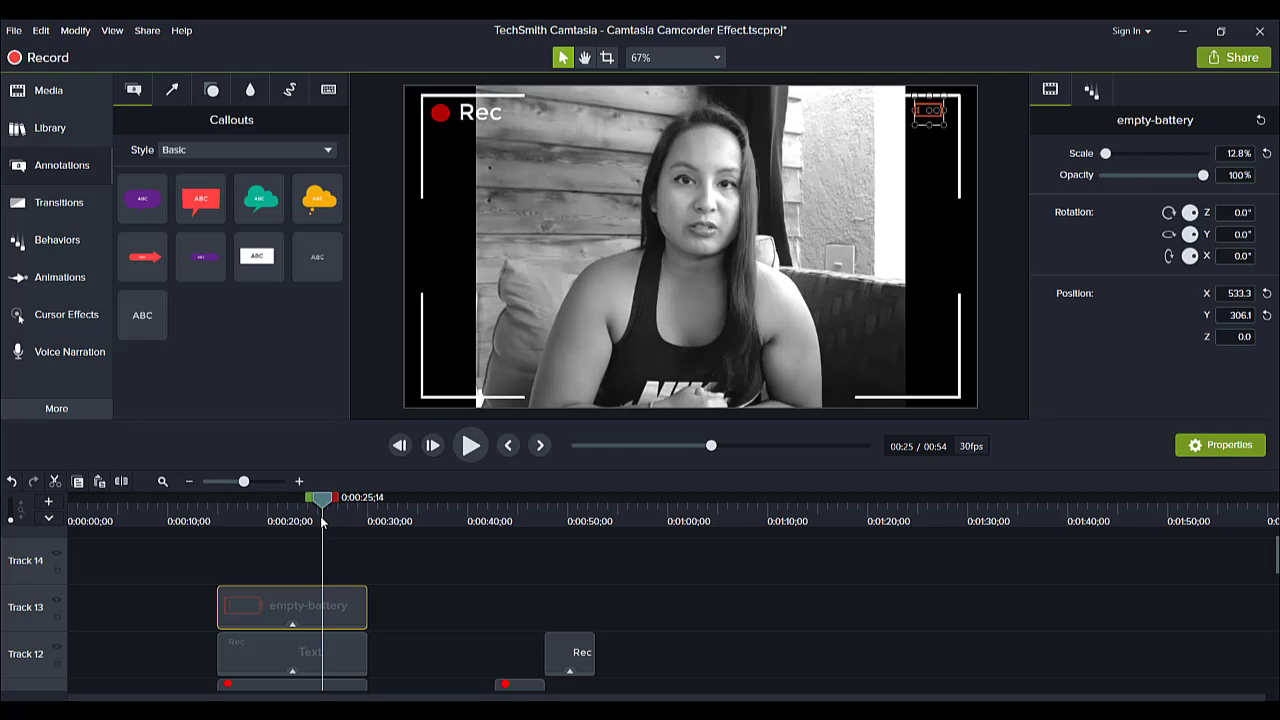
left_click_drag(321, 503, 314, 503)
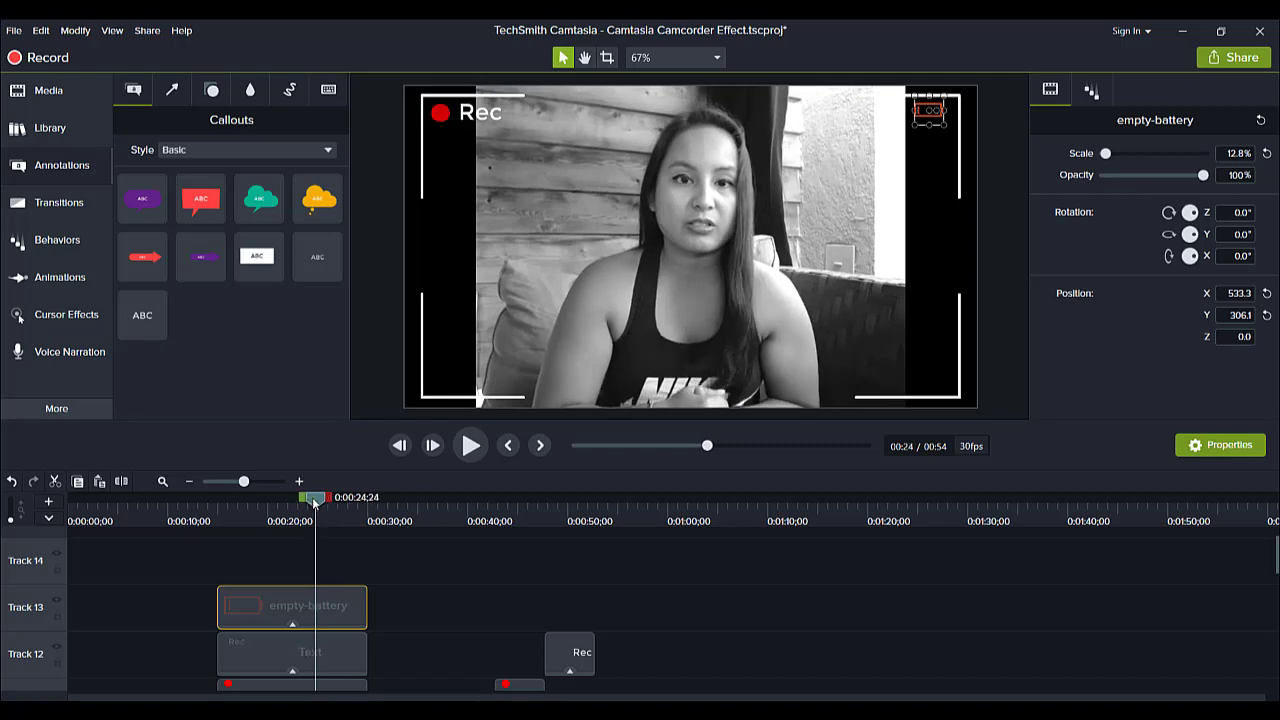
Step: Show the Media Bin, preview the overlay at 0:28, and select the Rec dot shape on Track 11
left_click(35, 90)
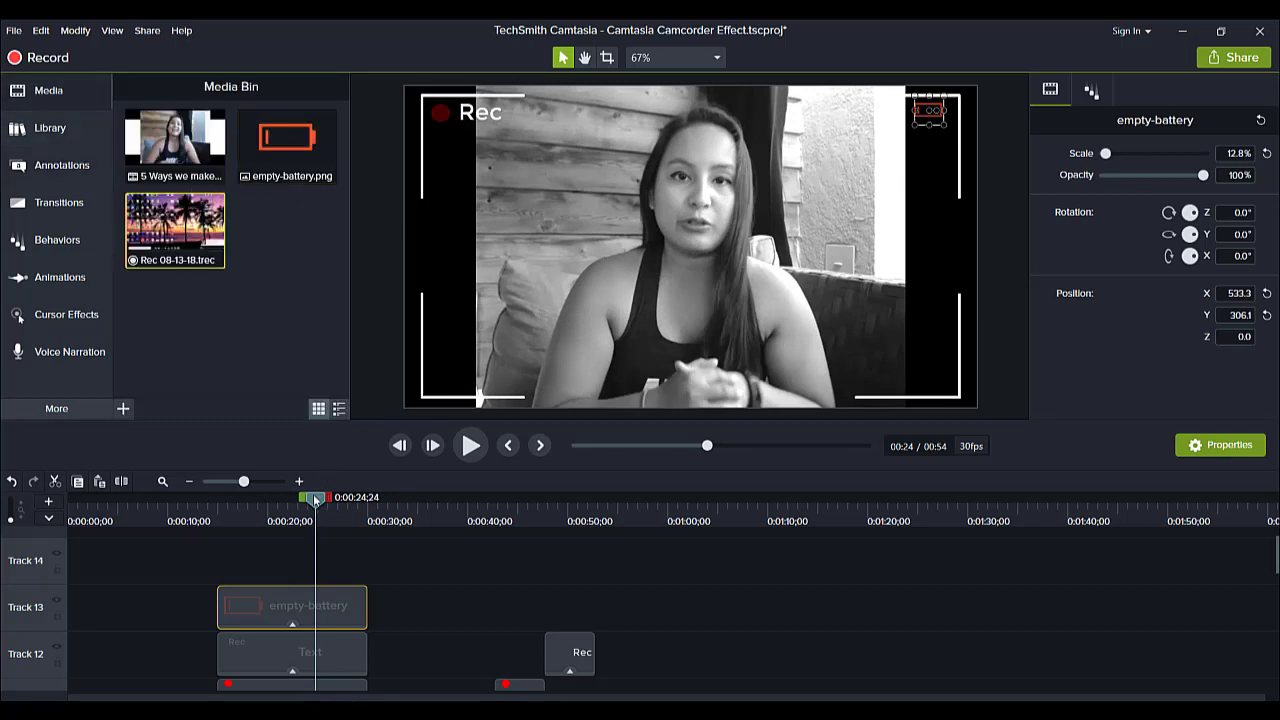
left_click_drag(315, 500, 355, 508)
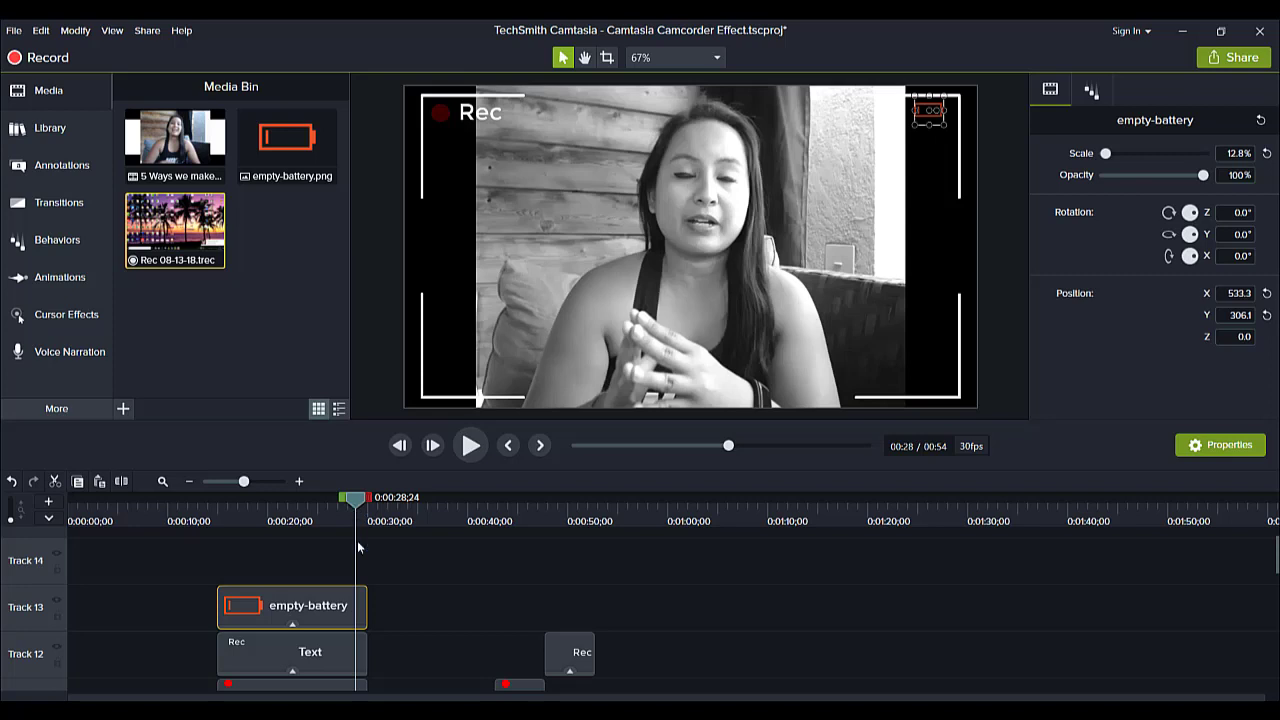
scroll(1275, 560, "down", 2)
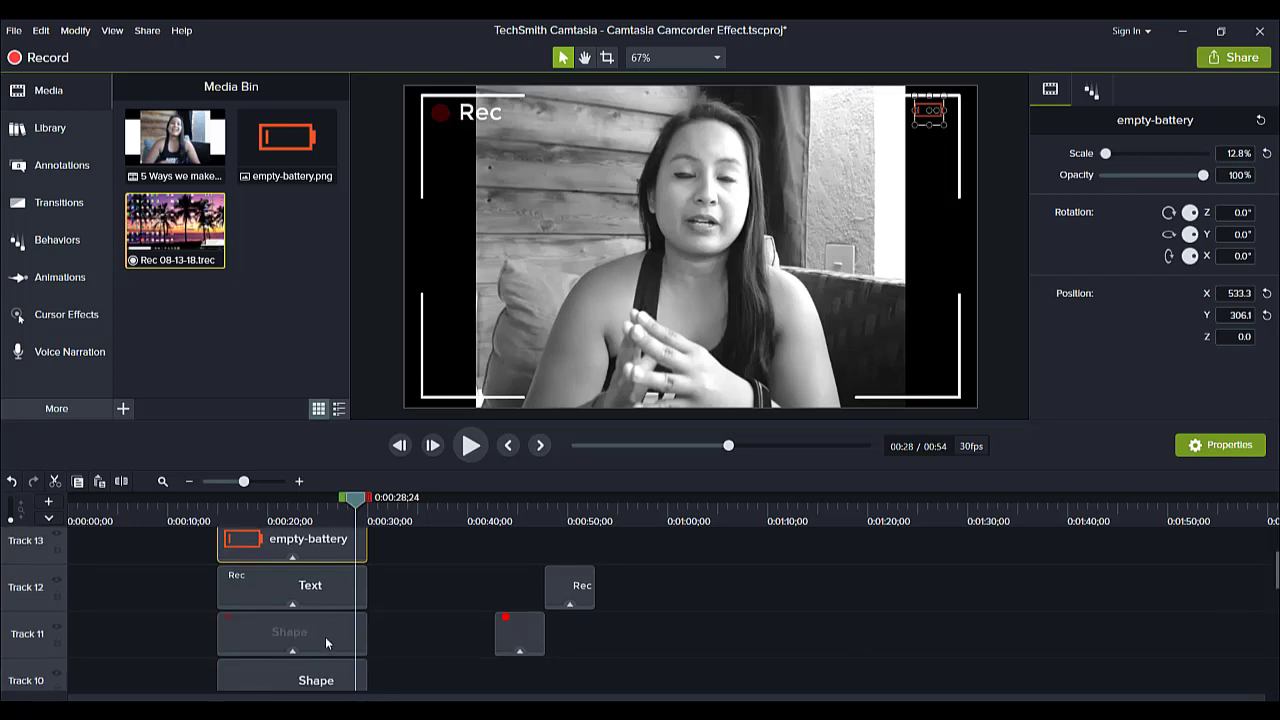
left_click(326, 641)
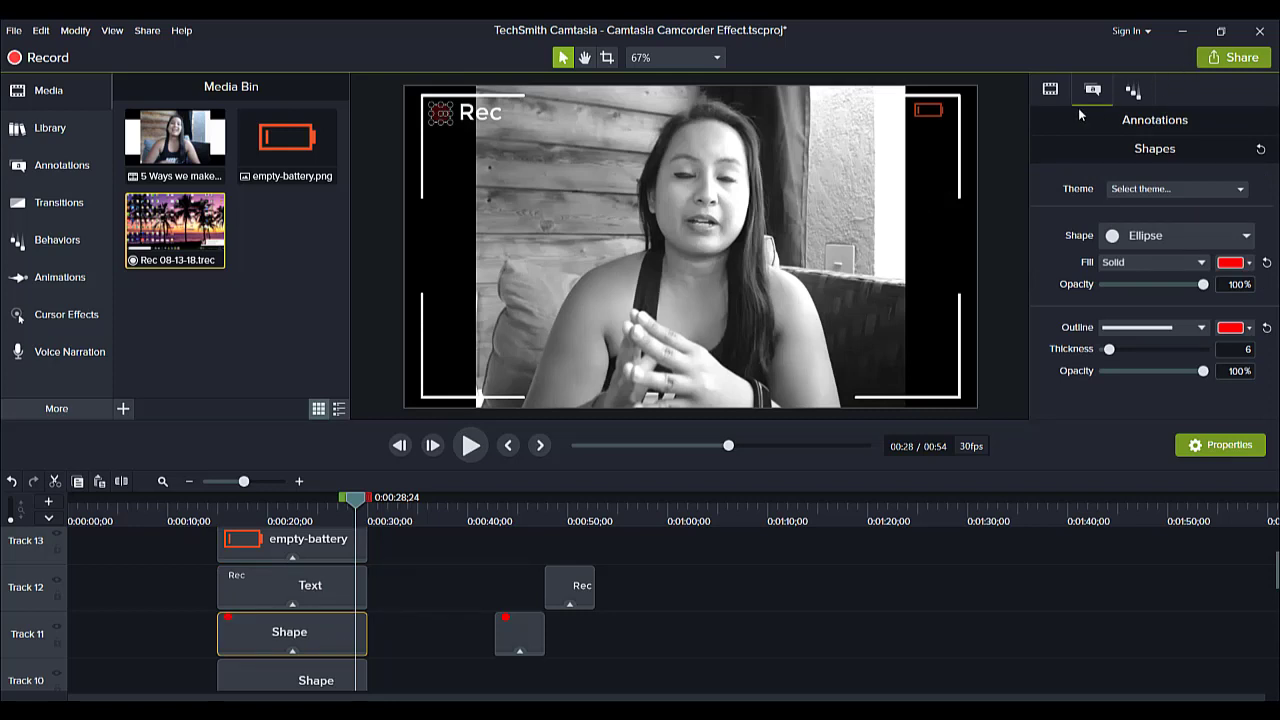
Step: Review the red dot's Fade behavior: Out settings, then During's Fading loop at 23% opacity, 1.99 s
left_click(44, 250)
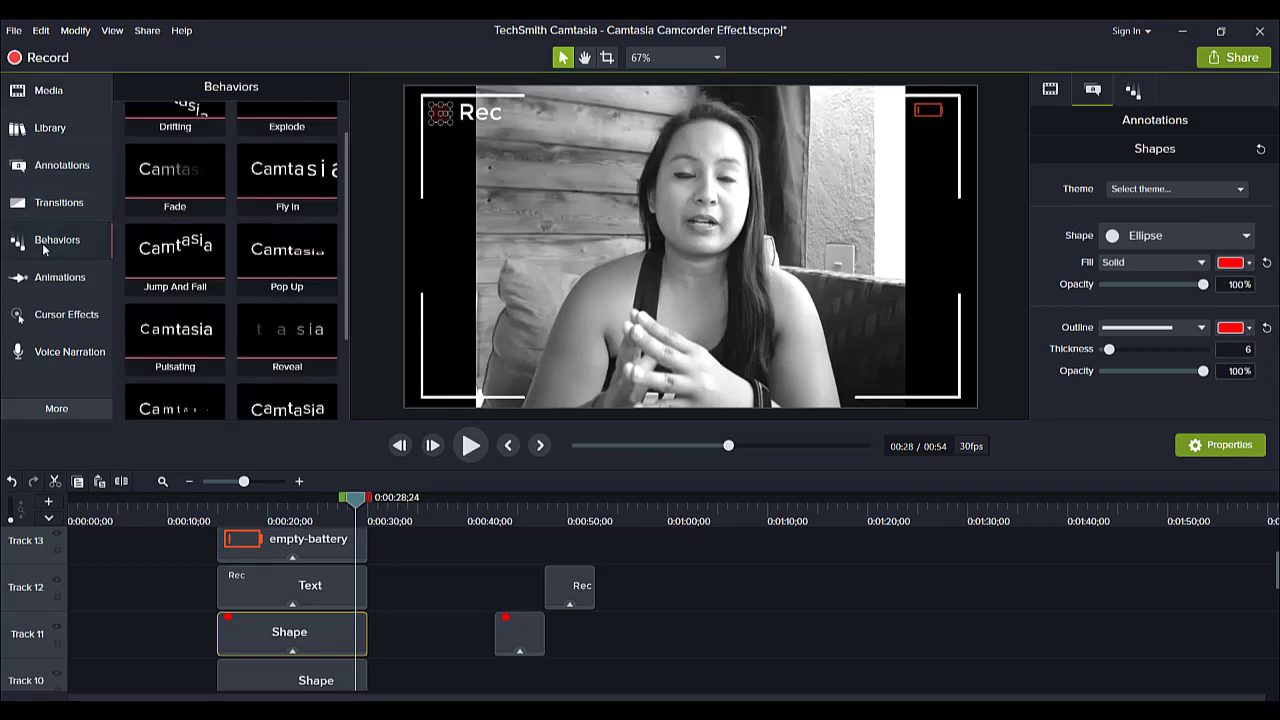
left_click(45, 278)
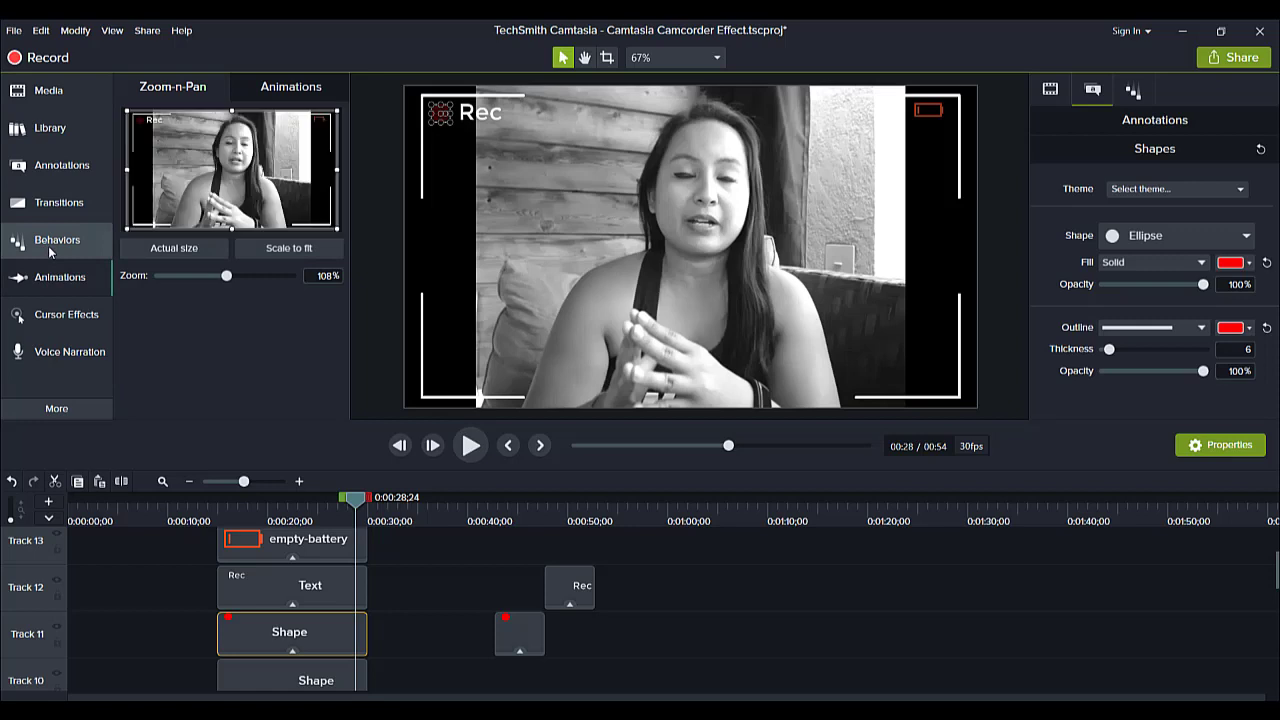
left_click(50, 250)
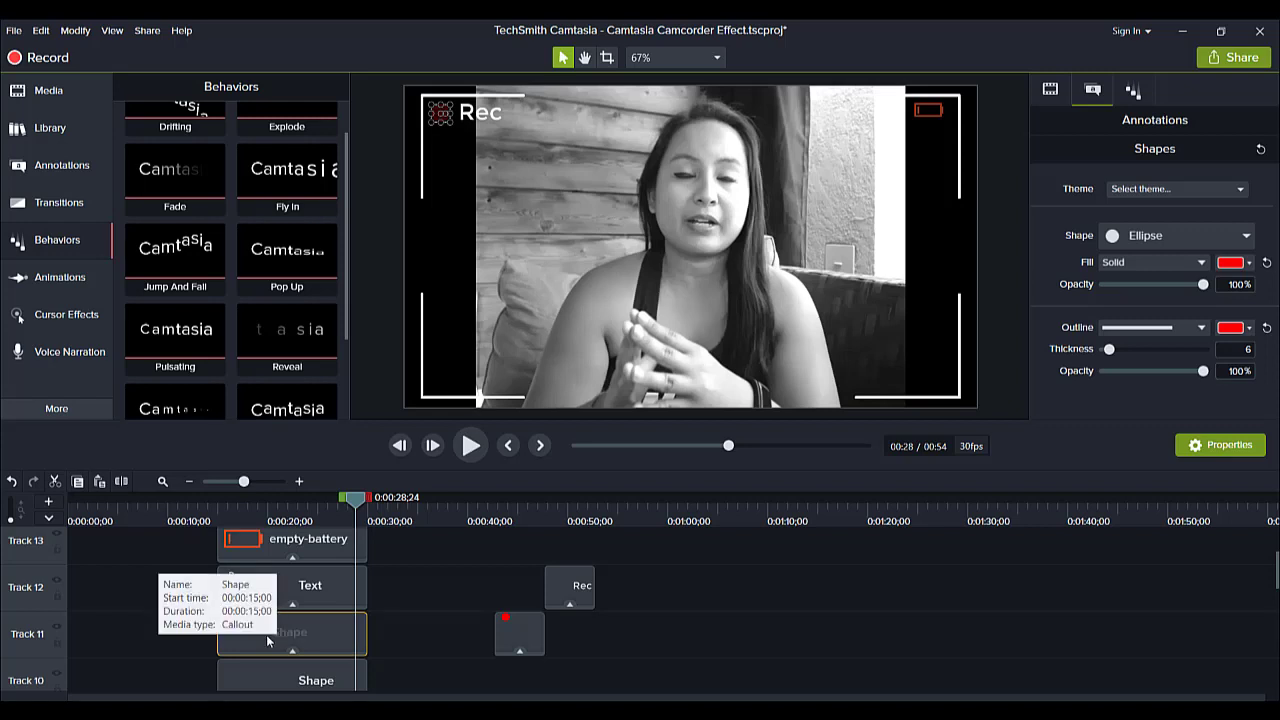
left_click(1132, 92)
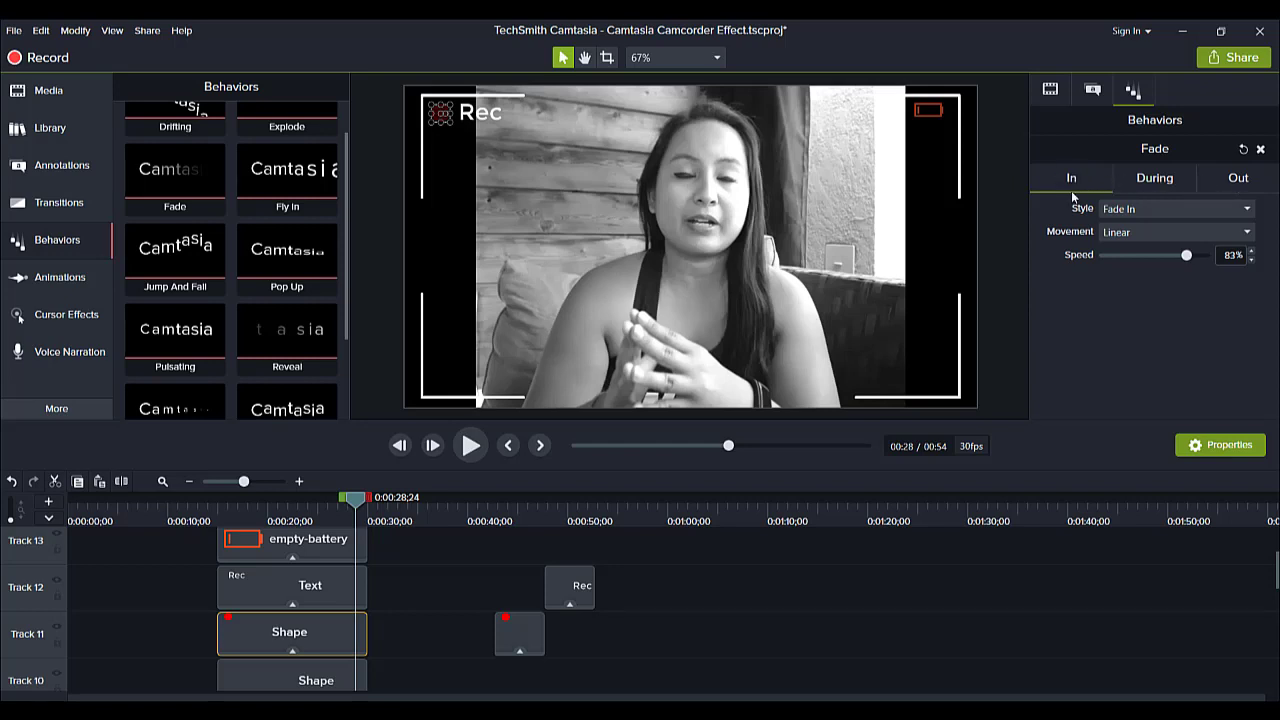
left_click(1230, 184)
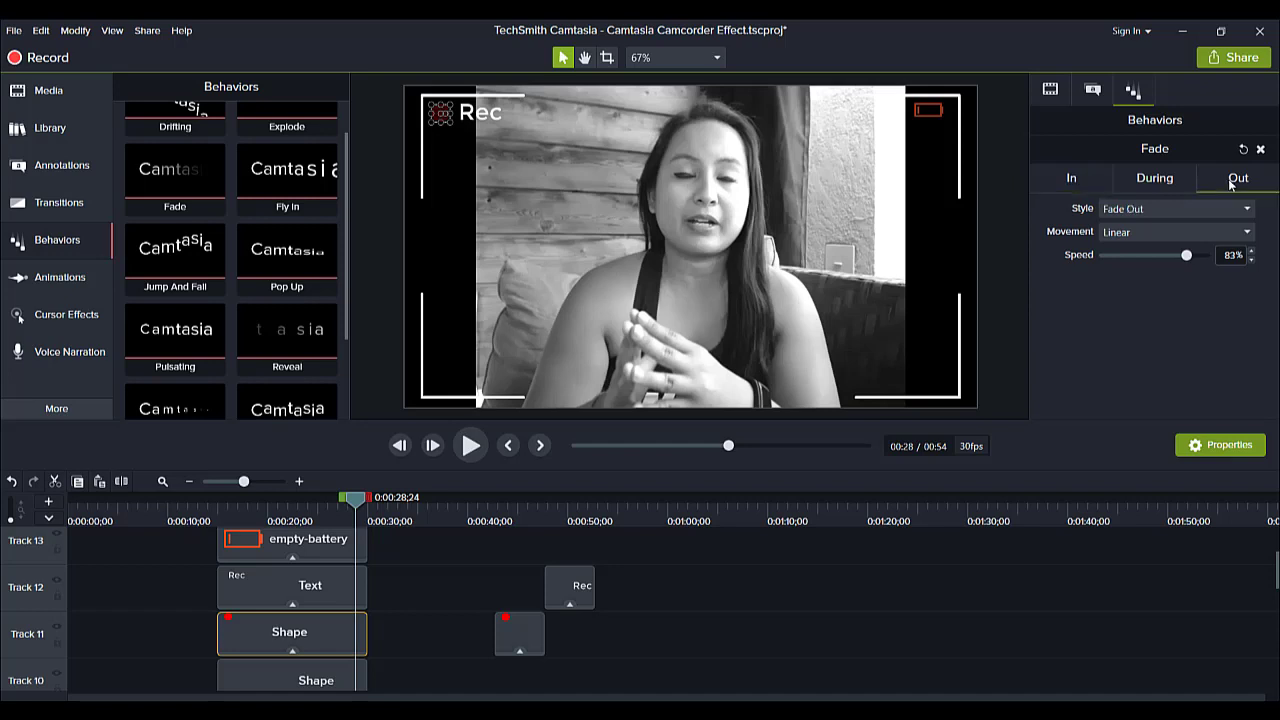
left_click(1143, 182)
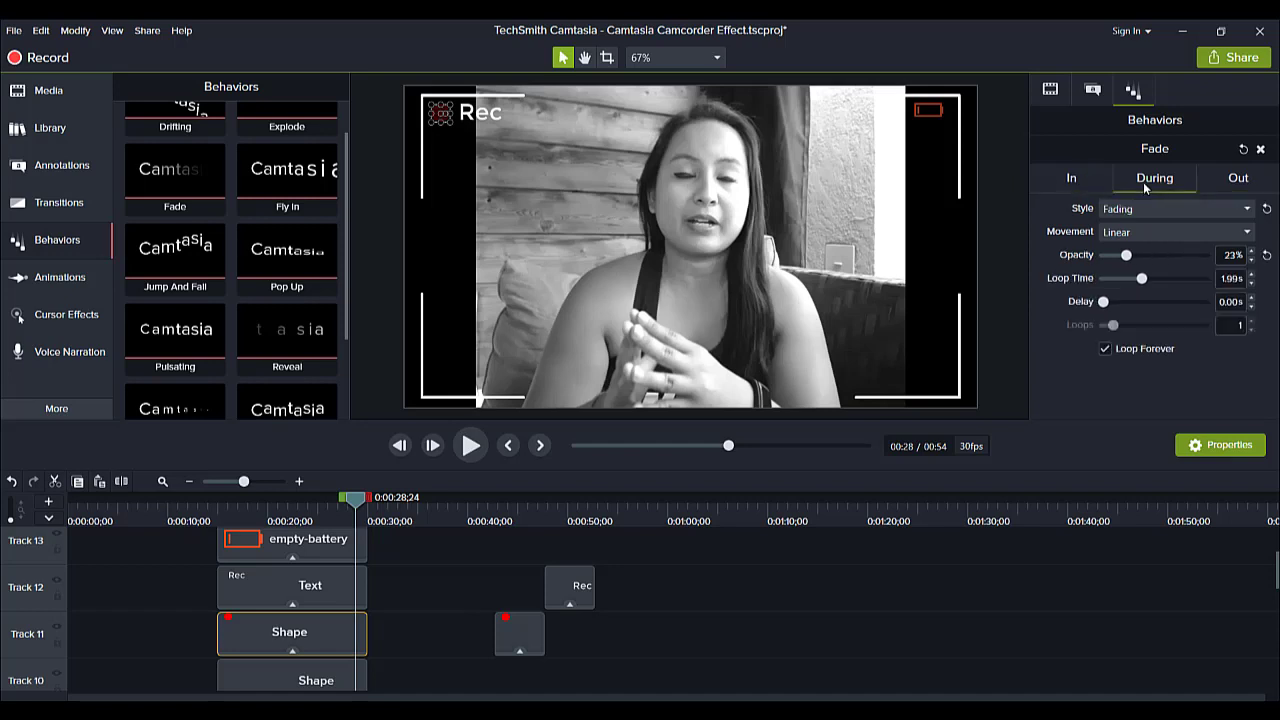
Step: Move the second Rec text clip later on the timeline, with the playhead near 0:41
left_click(566, 598)
left_click_drag(566, 598, 618, 597)
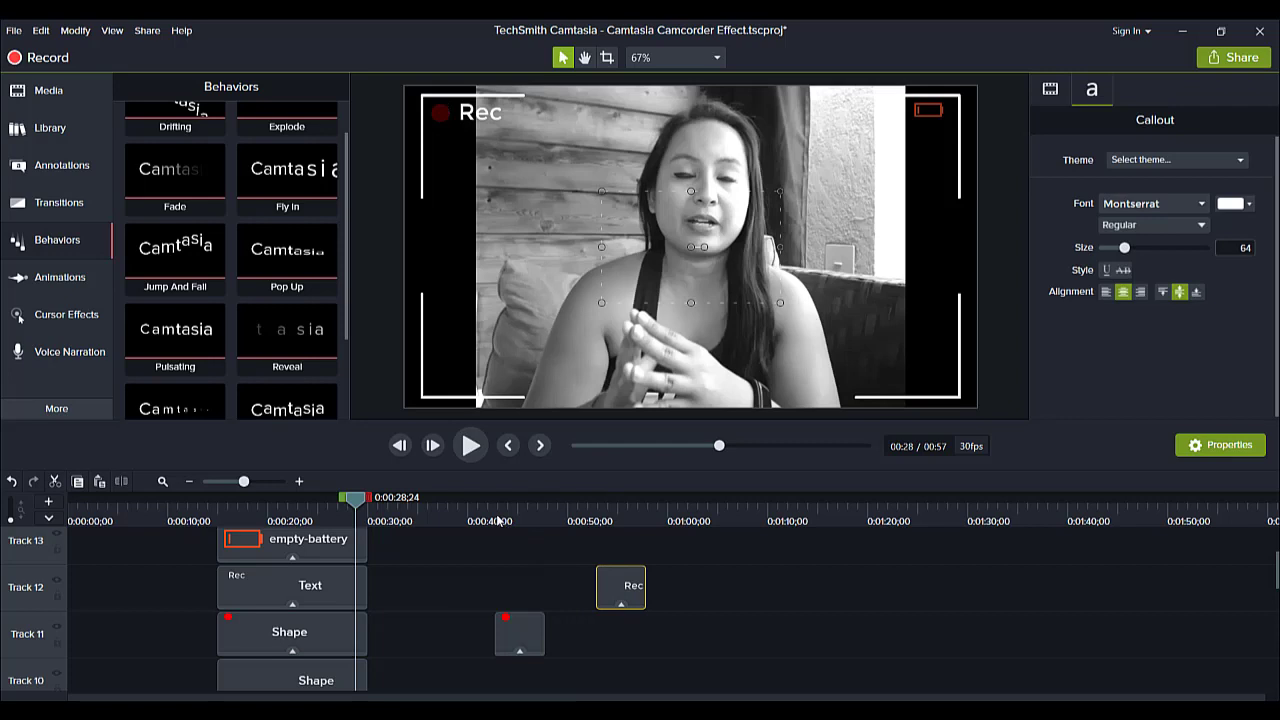
mouse_move(498, 521)
left_mouse_down()
mouse_move(486, 524)
mouse_move(508, 524)
mouse_move(489, 527)
left_mouse_up()
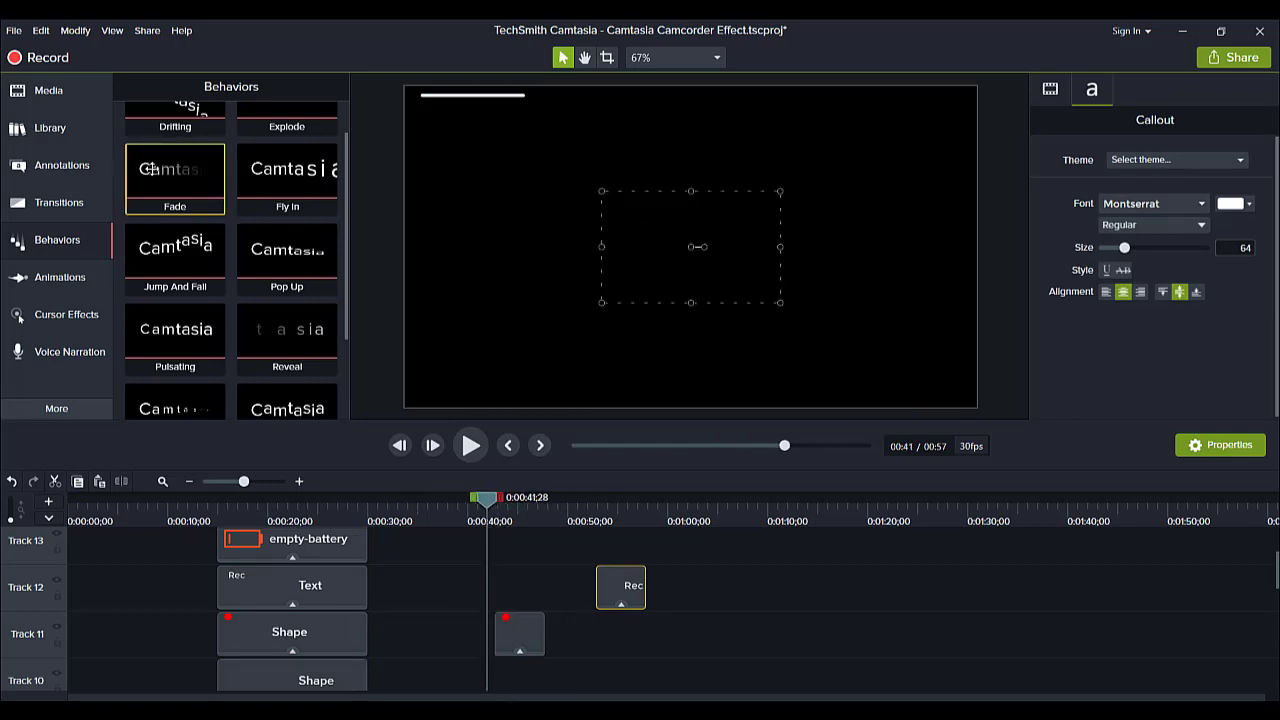
Step: Apply Fade to the second red dot, extend it to about 0:50, and play it back
left_click_drag(175, 175, 505, 625)
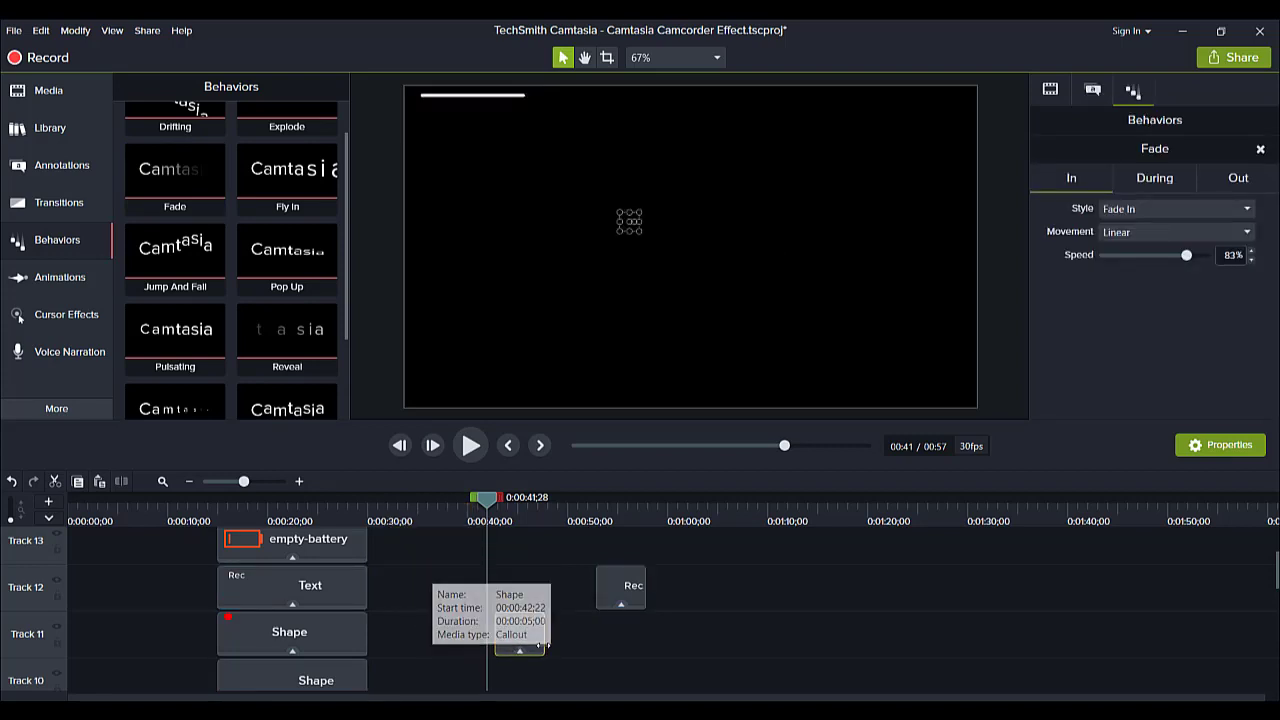
left_click_drag(545, 645, 595, 645)
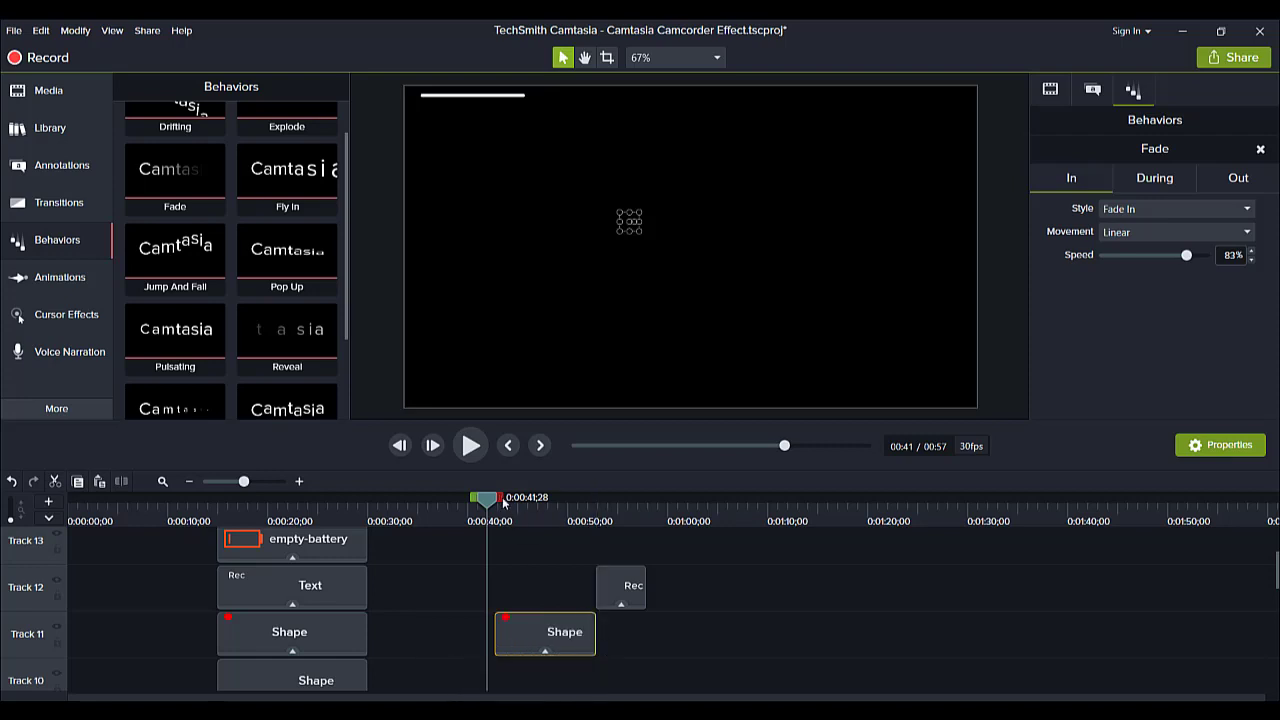
left_click(469, 446)
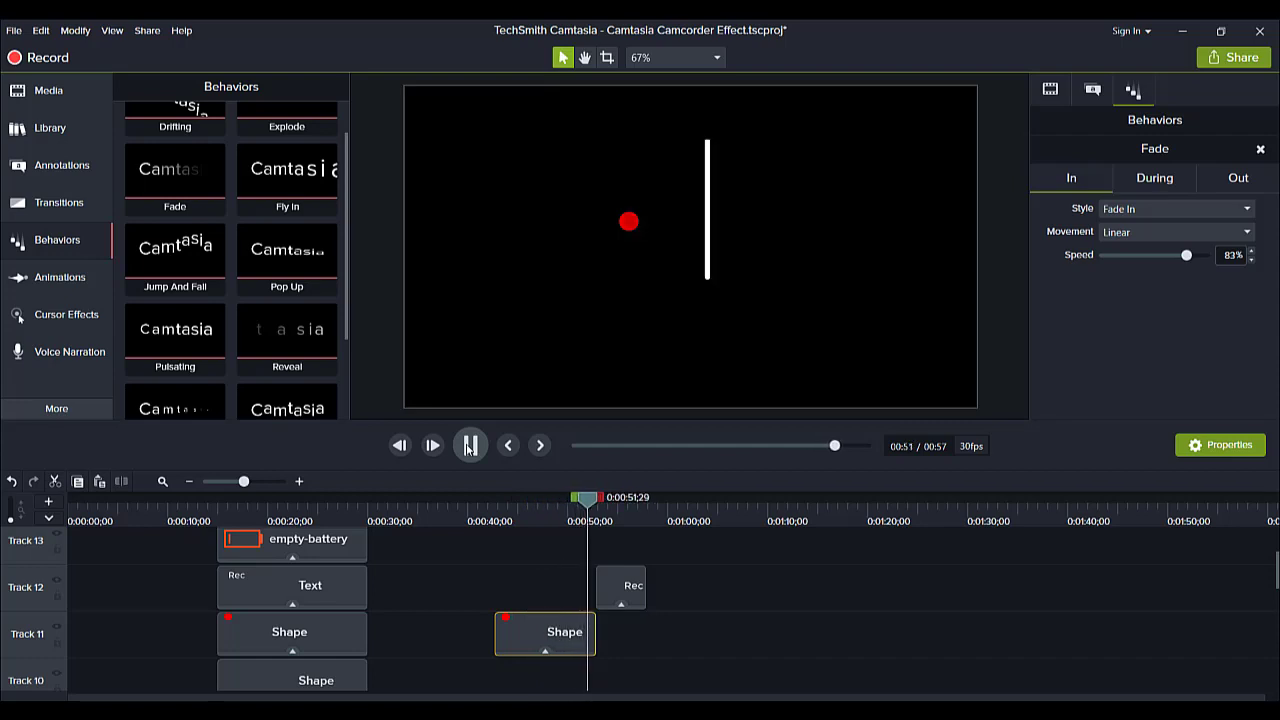
left_click(469, 446)
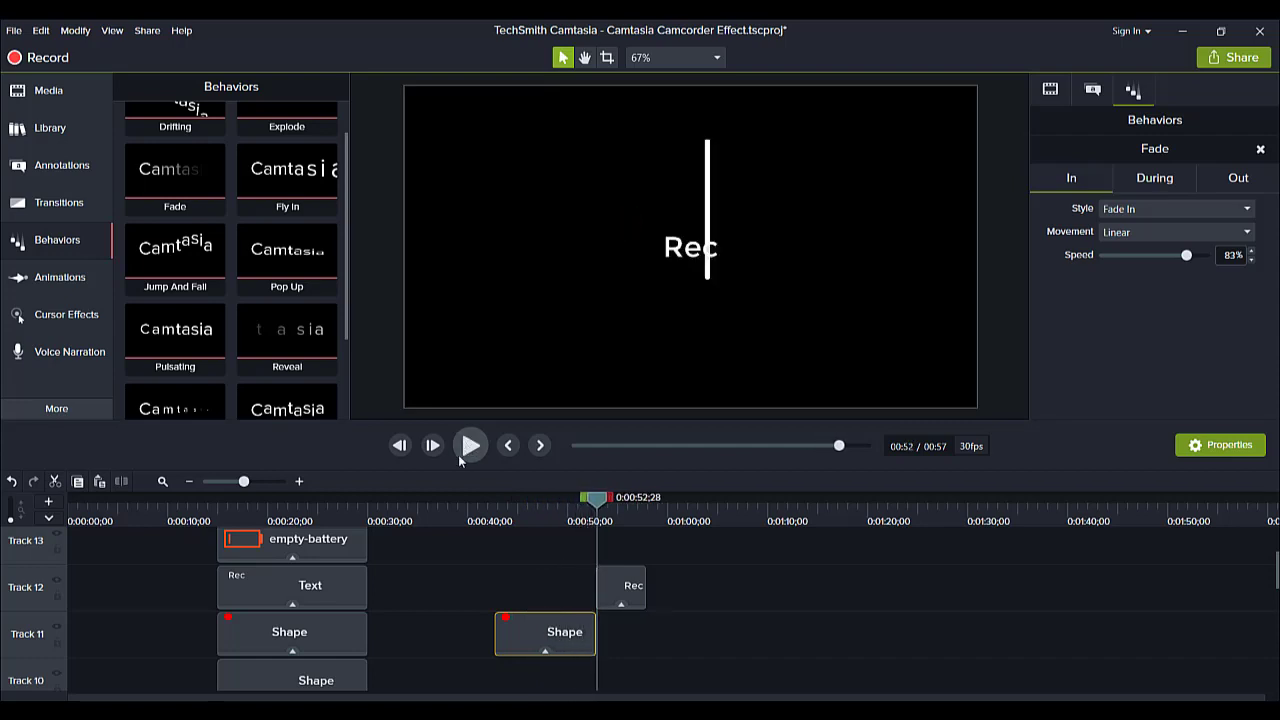
Step: Set the second dot's Fade During style to Fading, then return to 0:42
left_click(521, 521)
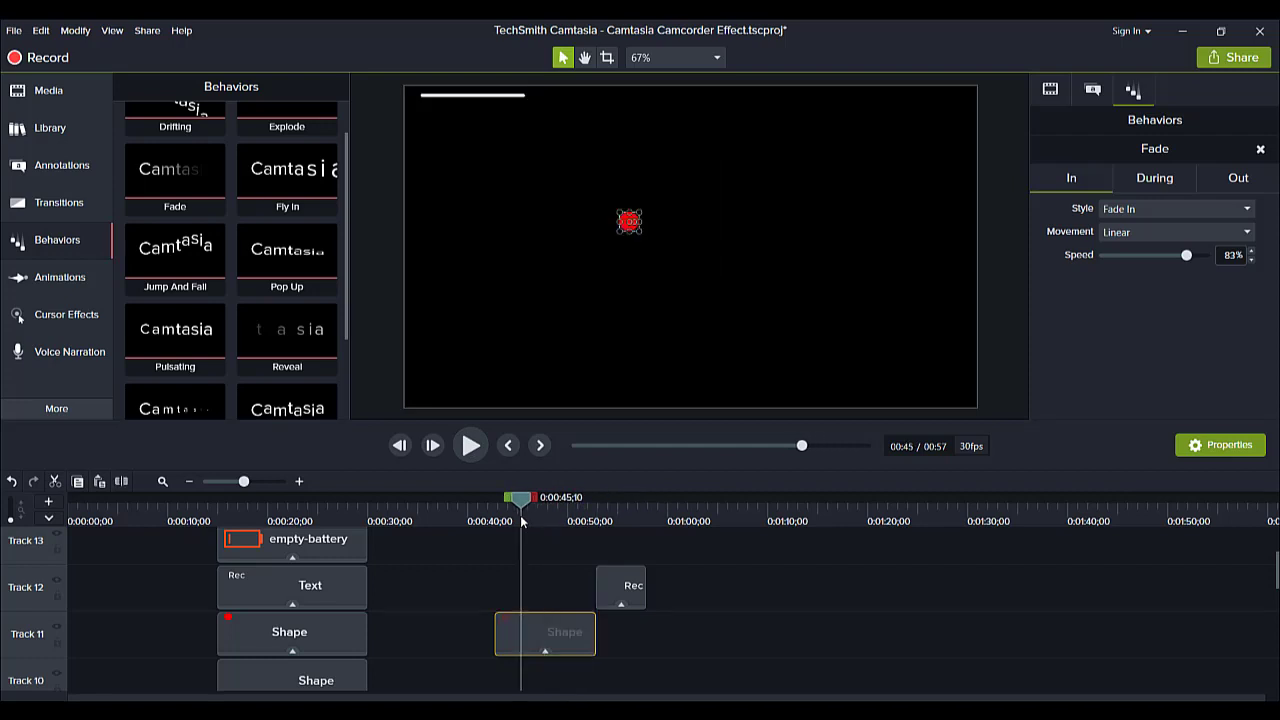
left_click(1159, 178)
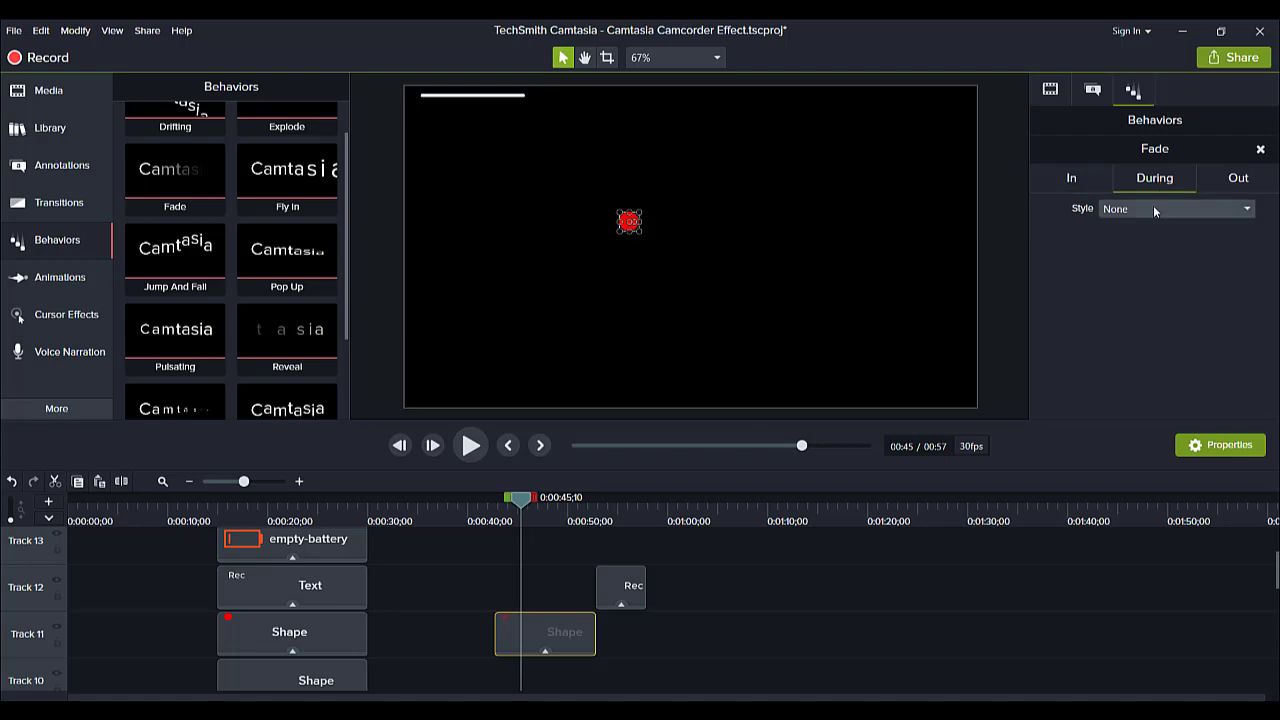
left_click(1153, 209)
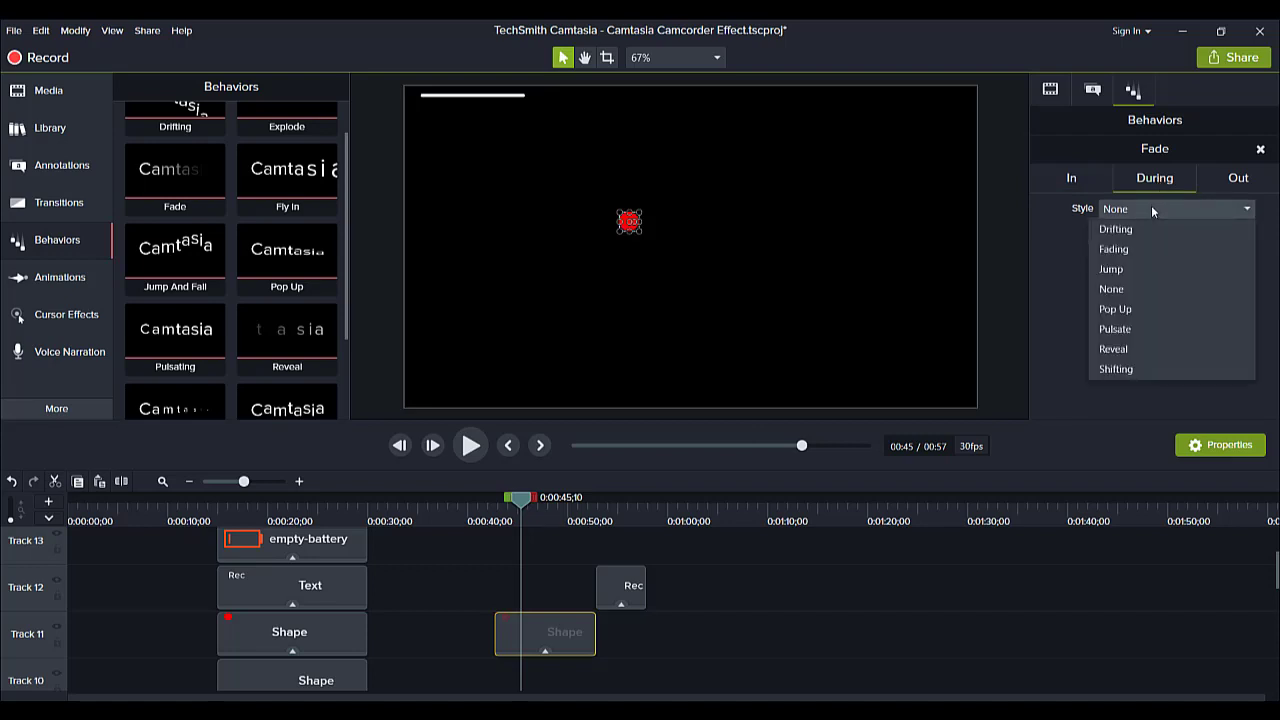
left_click(1115, 251)
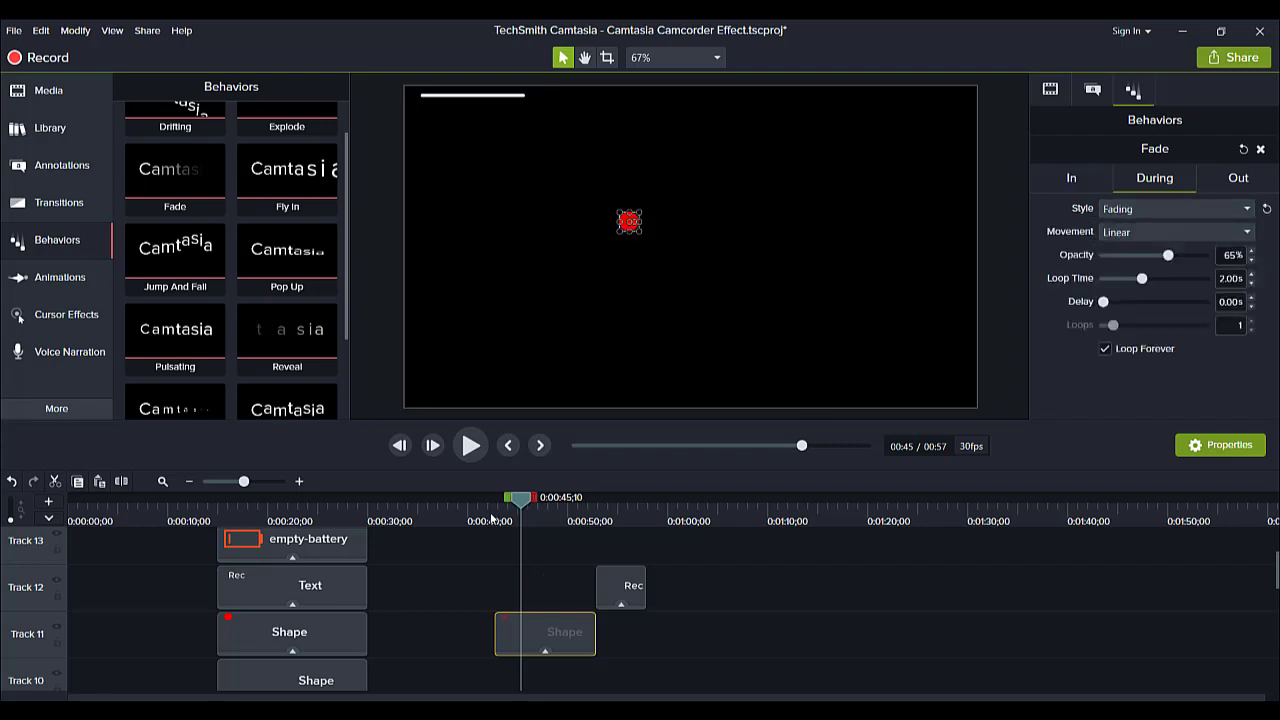
left_click(491, 518)
Step: Preview the blink, then drag the second dot's During-tab fade opacity down to 0%
left_click(470, 446)
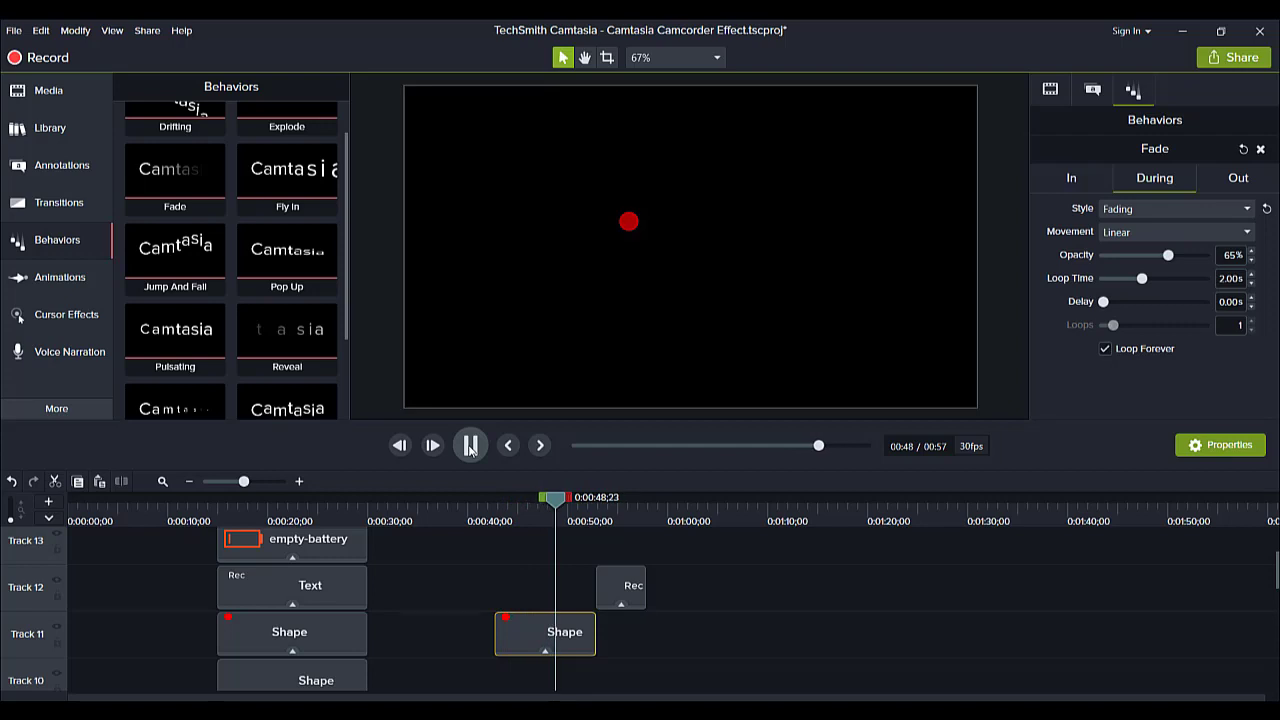
left_click(470, 446)
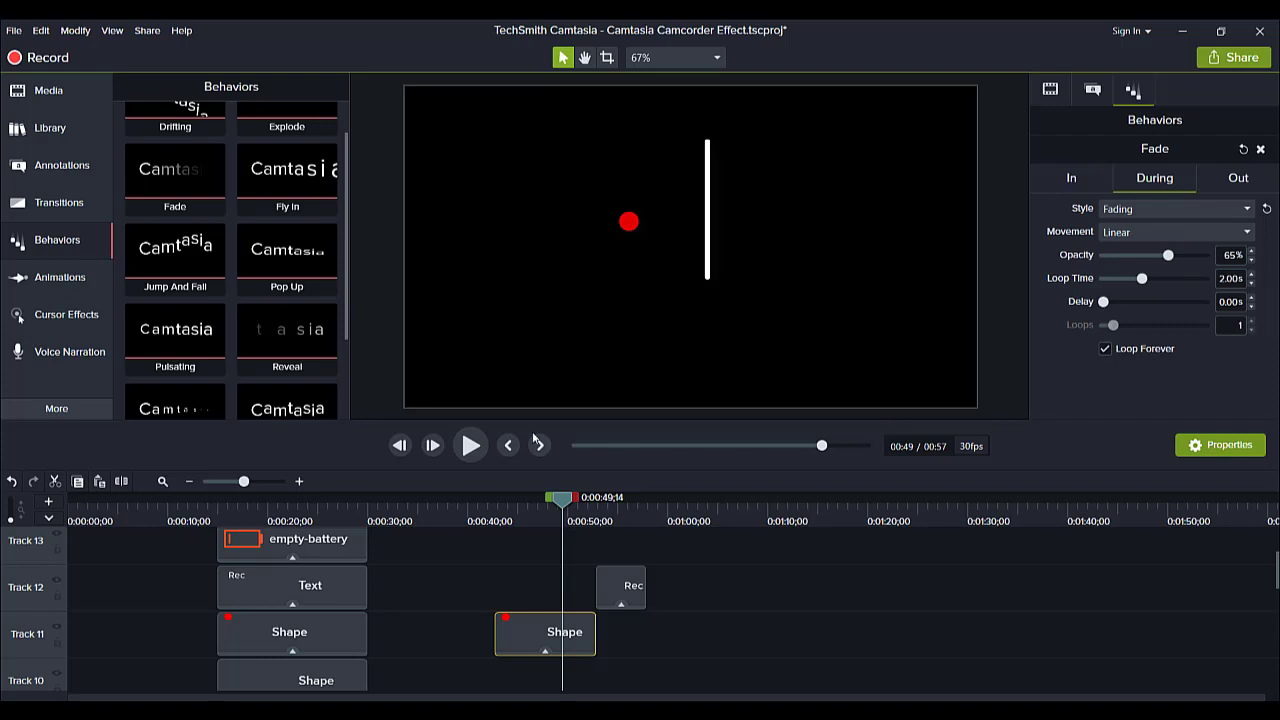
mouse_move(563, 505)
left_mouse_down()
mouse_move(508, 510)
mouse_move(548, 515)
left_mouse_up()
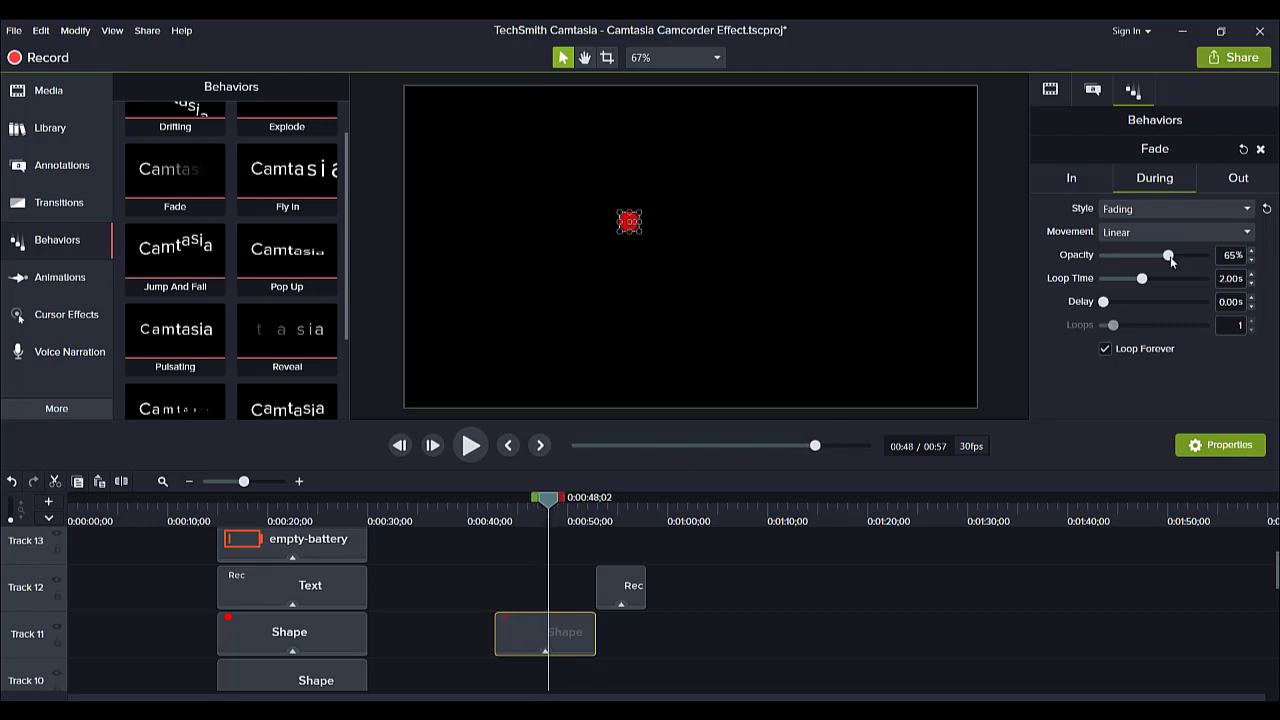
left_click_drag(1170, 258, 1088, 263)
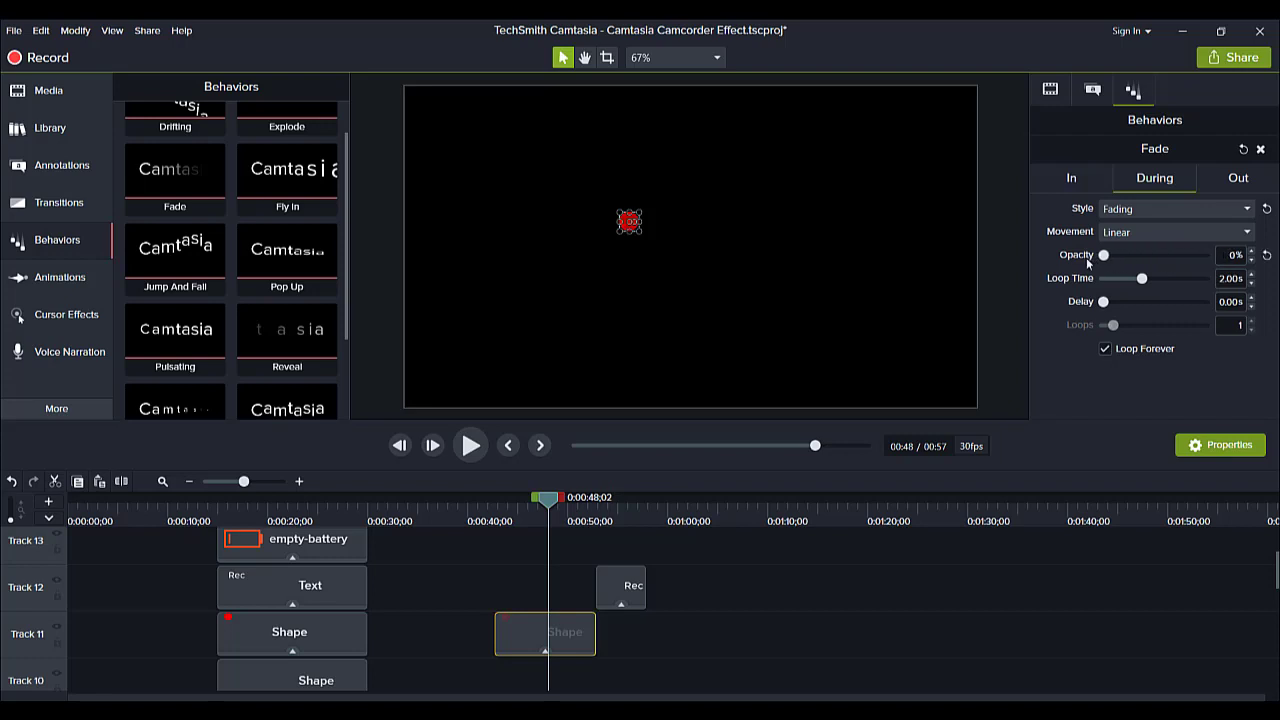
left_click(490, 521)
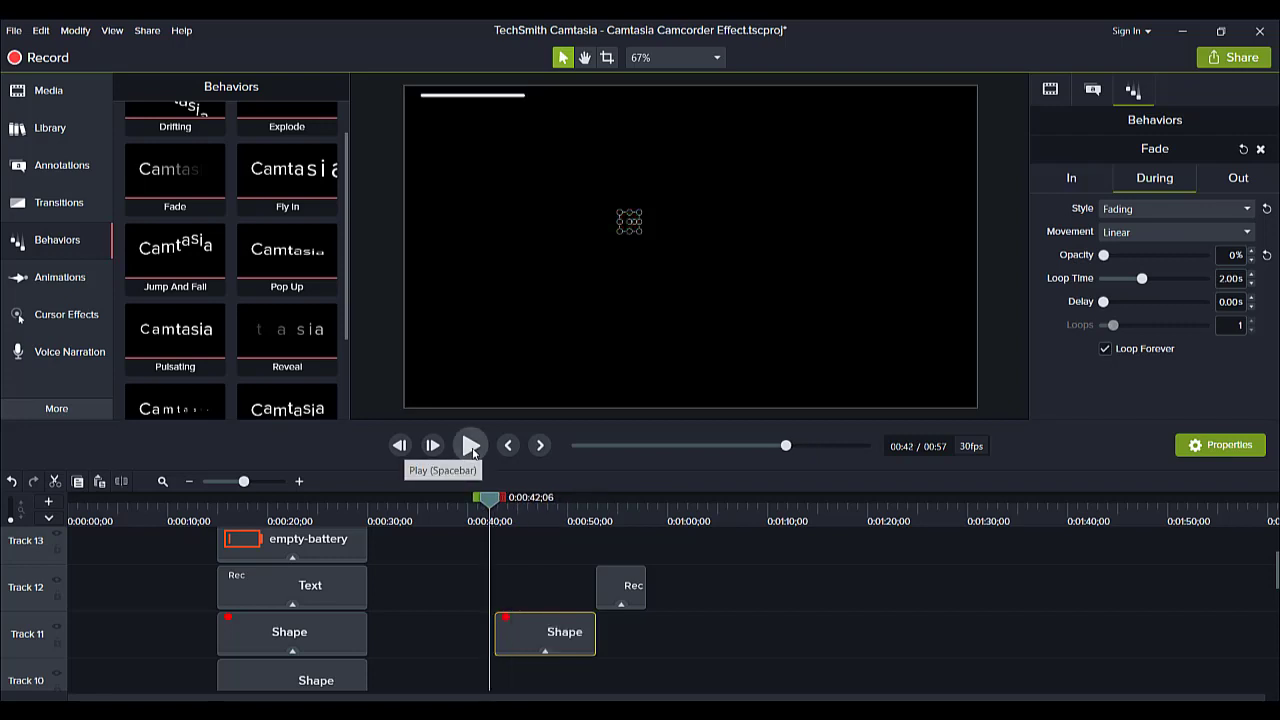
left_click(471, 446)
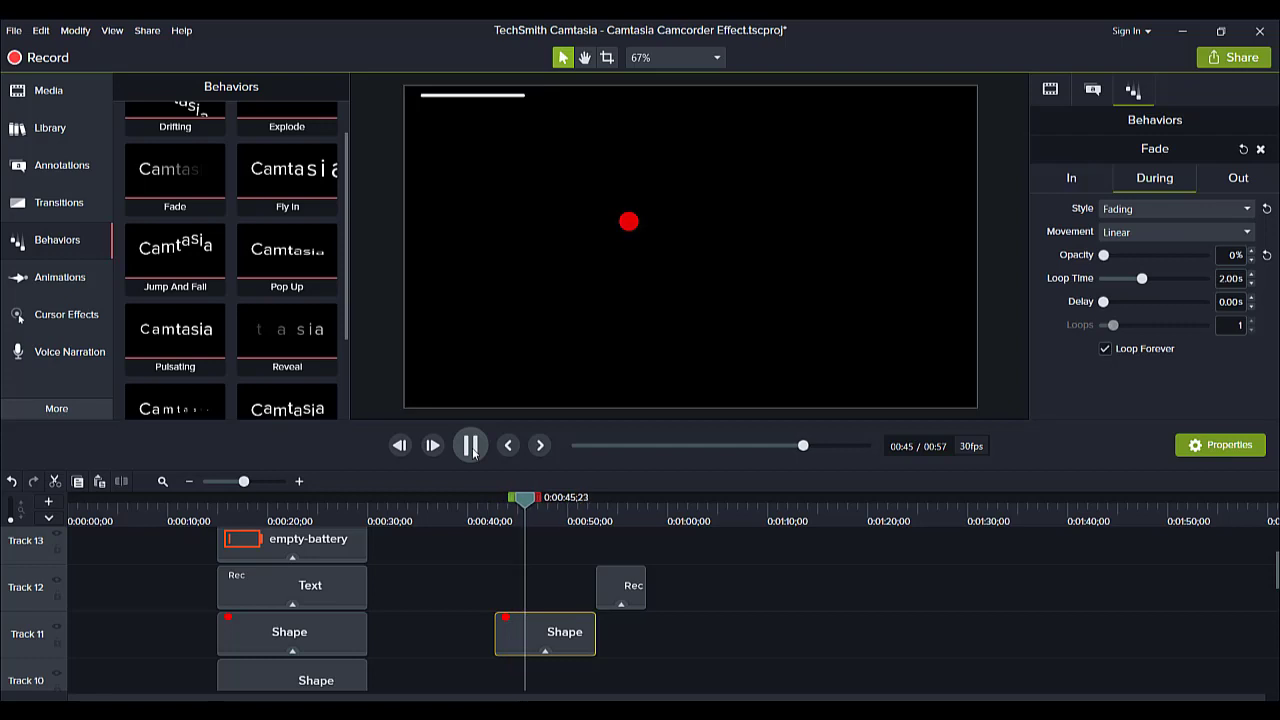
left_click(471, 446)
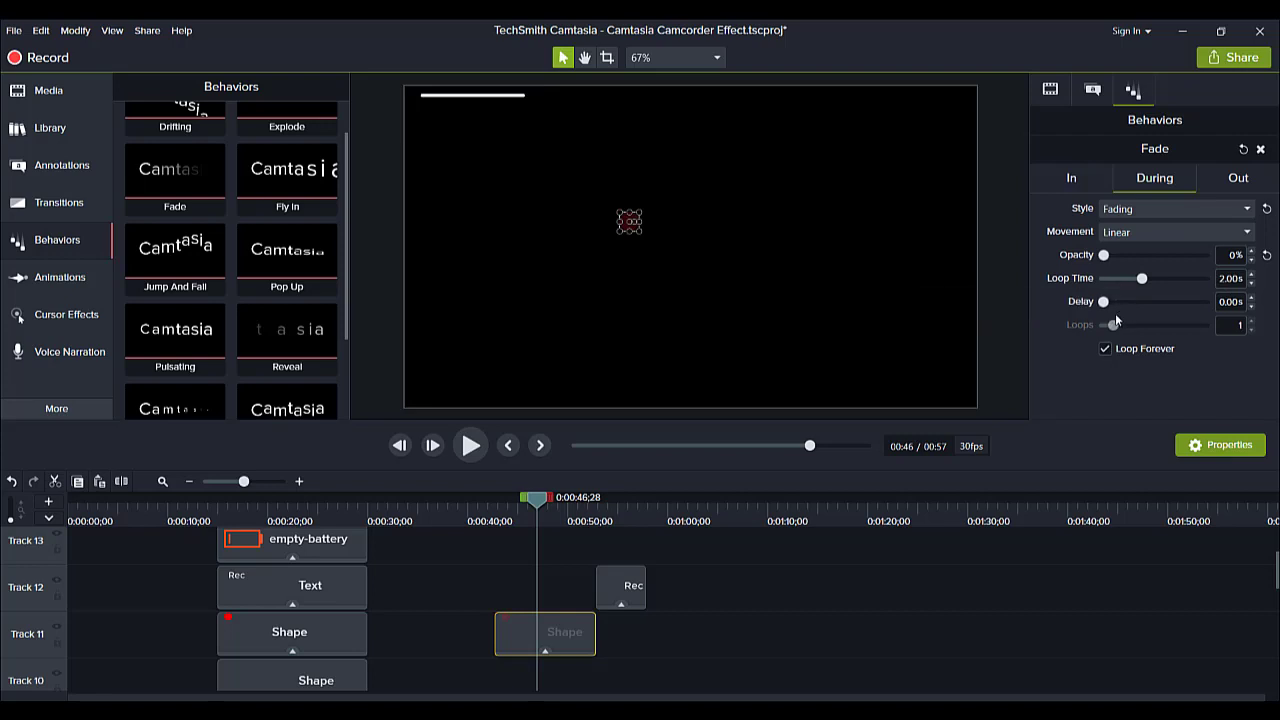
left_click(470, 446)
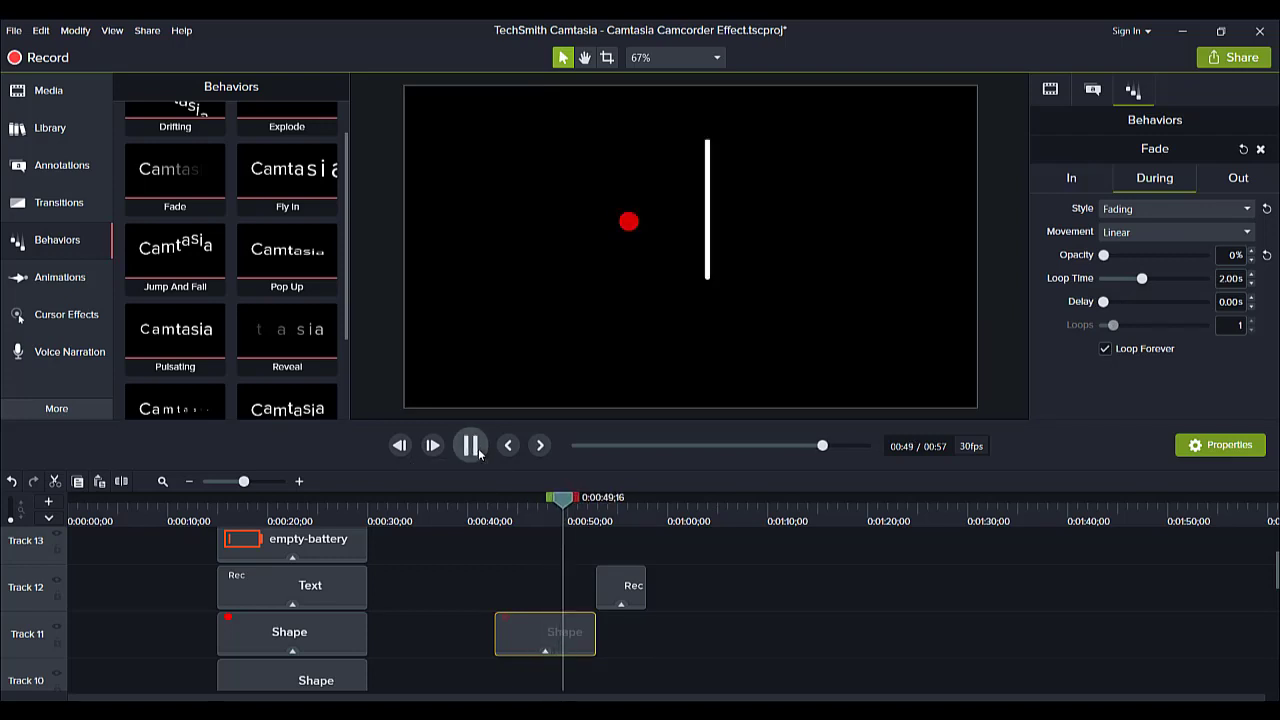
left_click(478, 449)
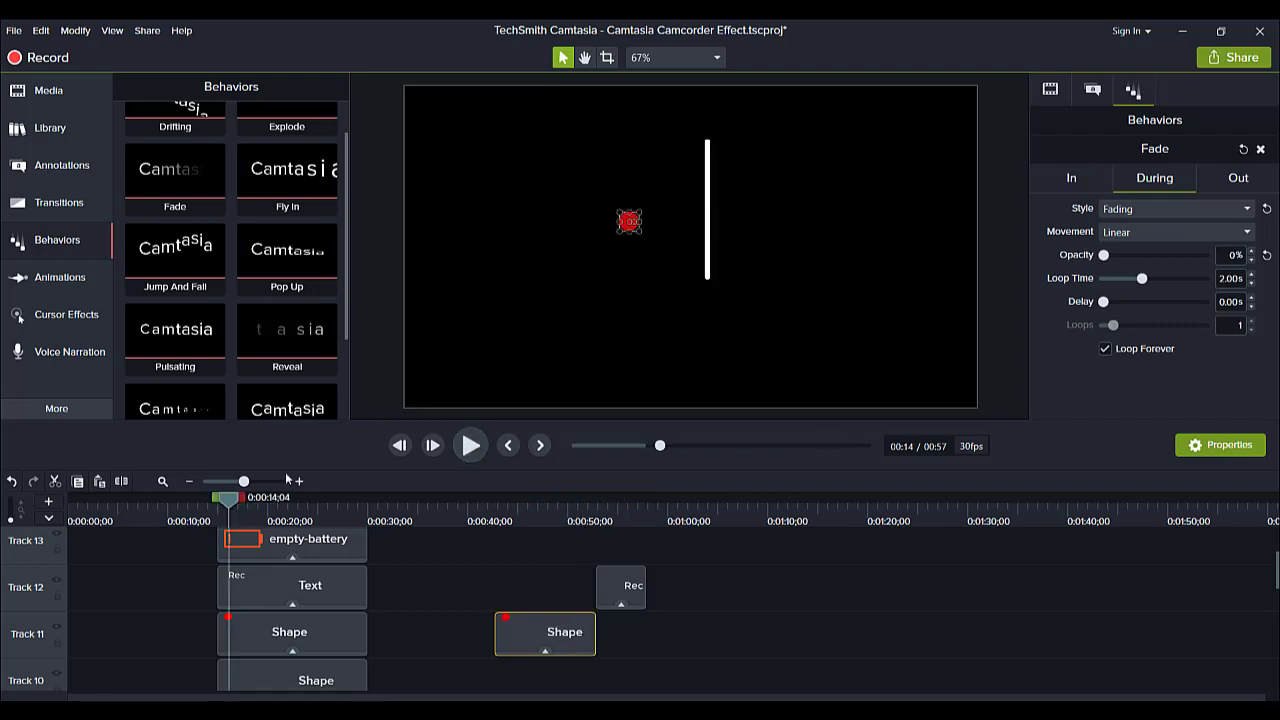
left_click(471, 446)
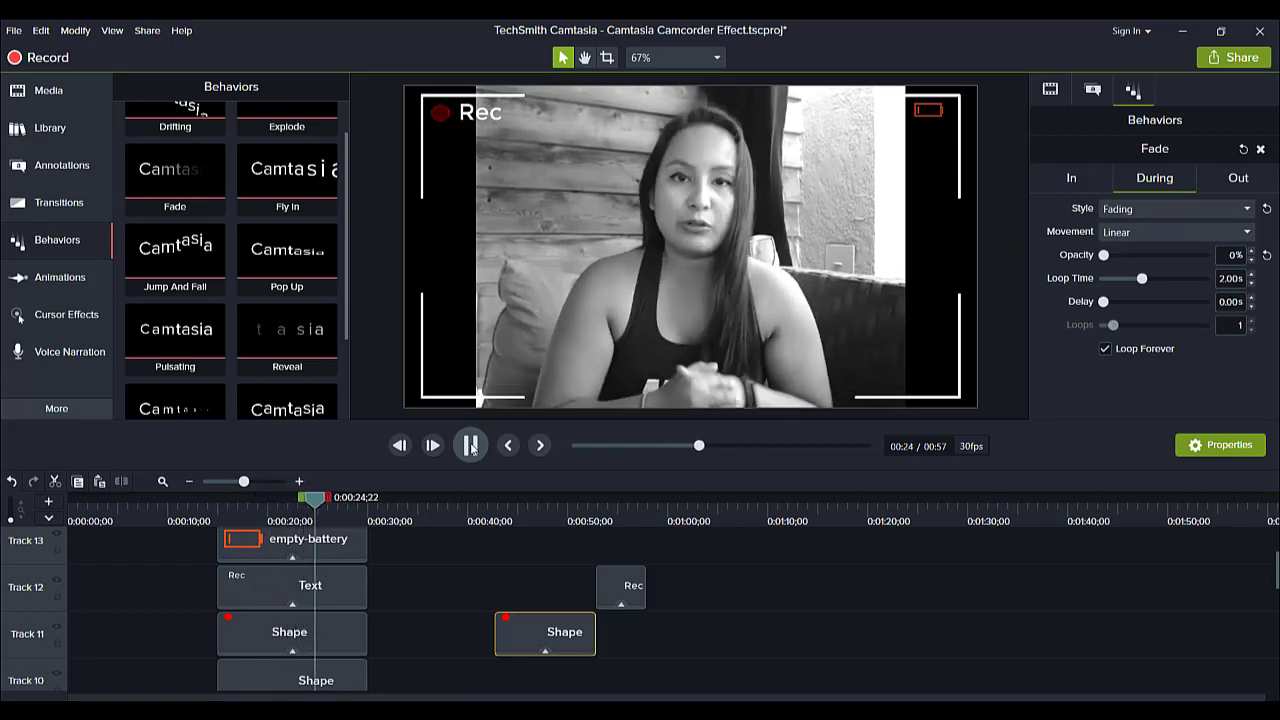
left_click(471, 445)
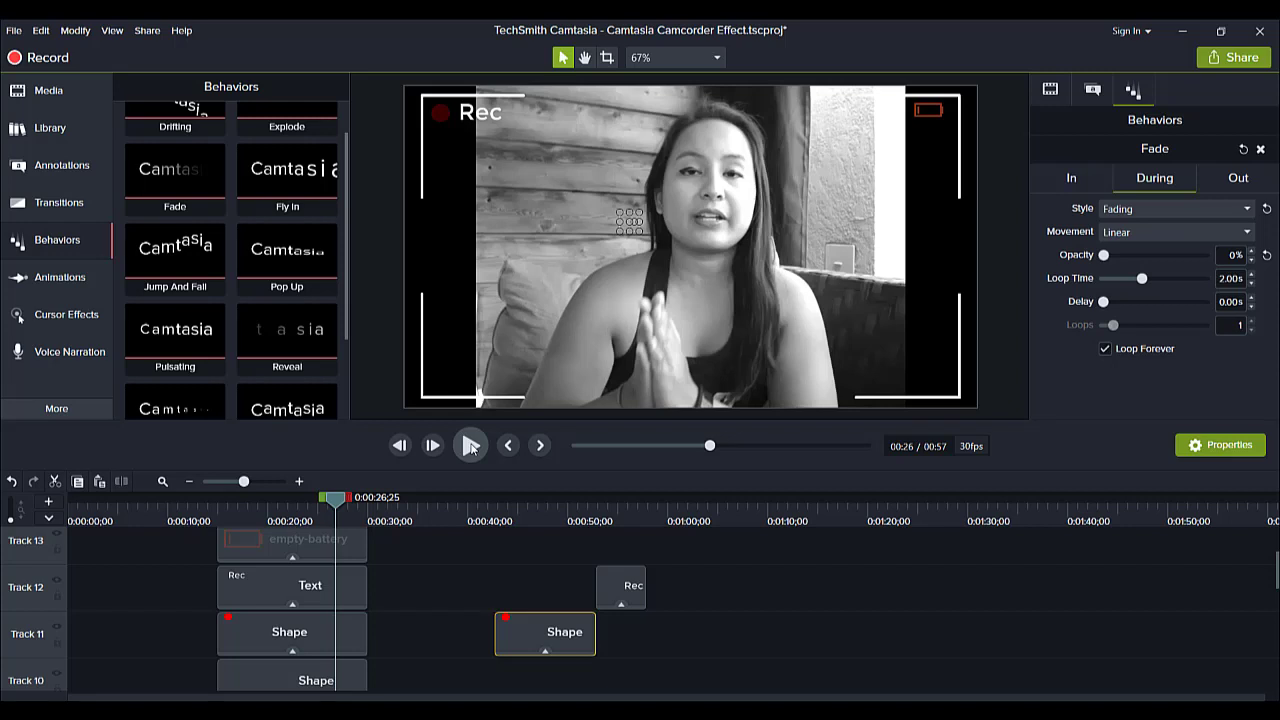
left_click(448, 582)
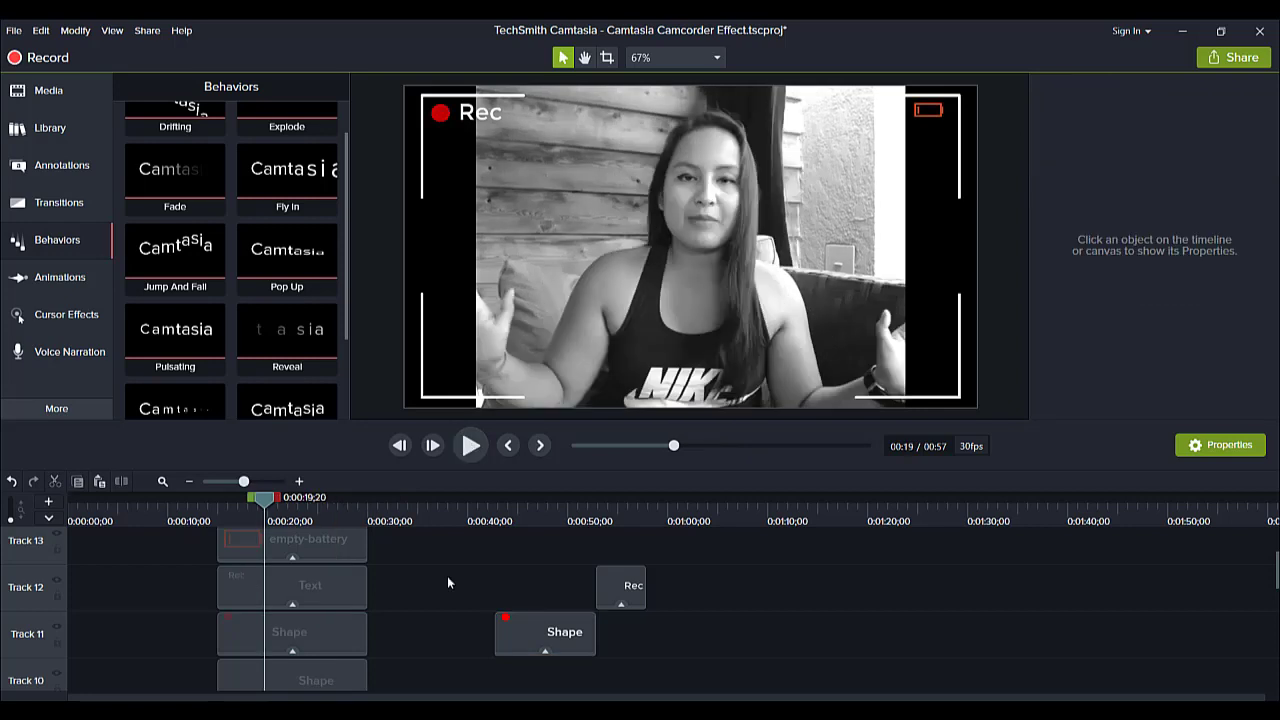